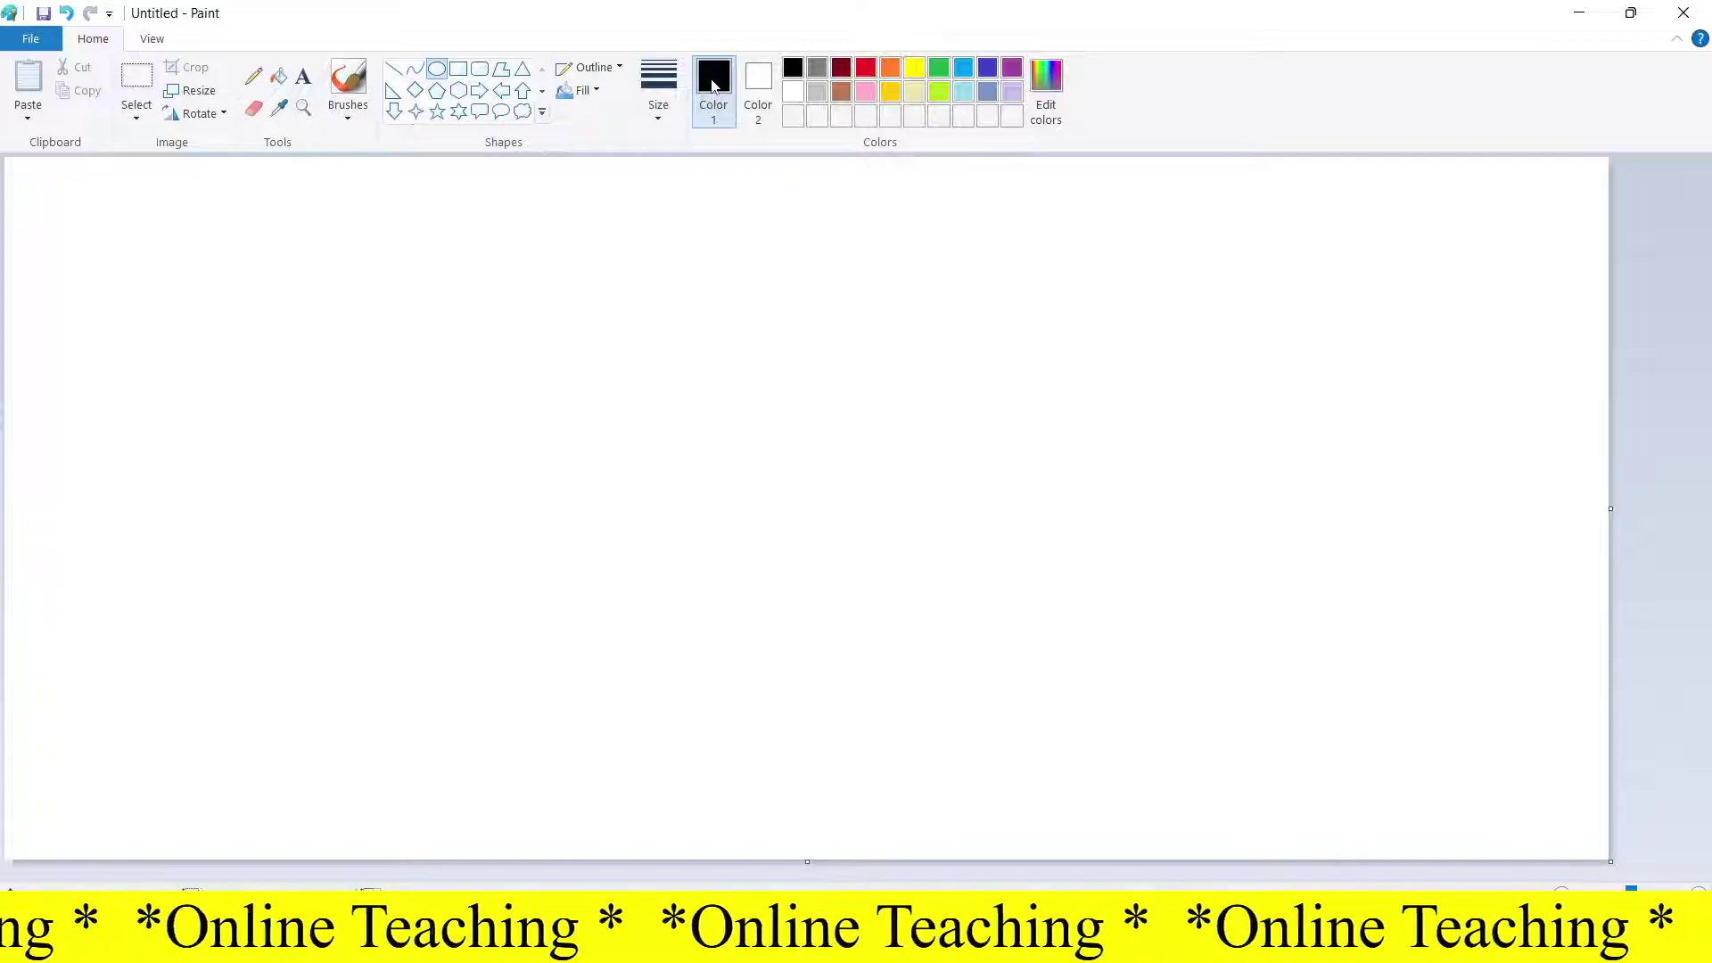
Step: Draw a large black circle, thin its outline, and move it into the left half of the canvas
left_click_drag(439, 196, 1108, 830)
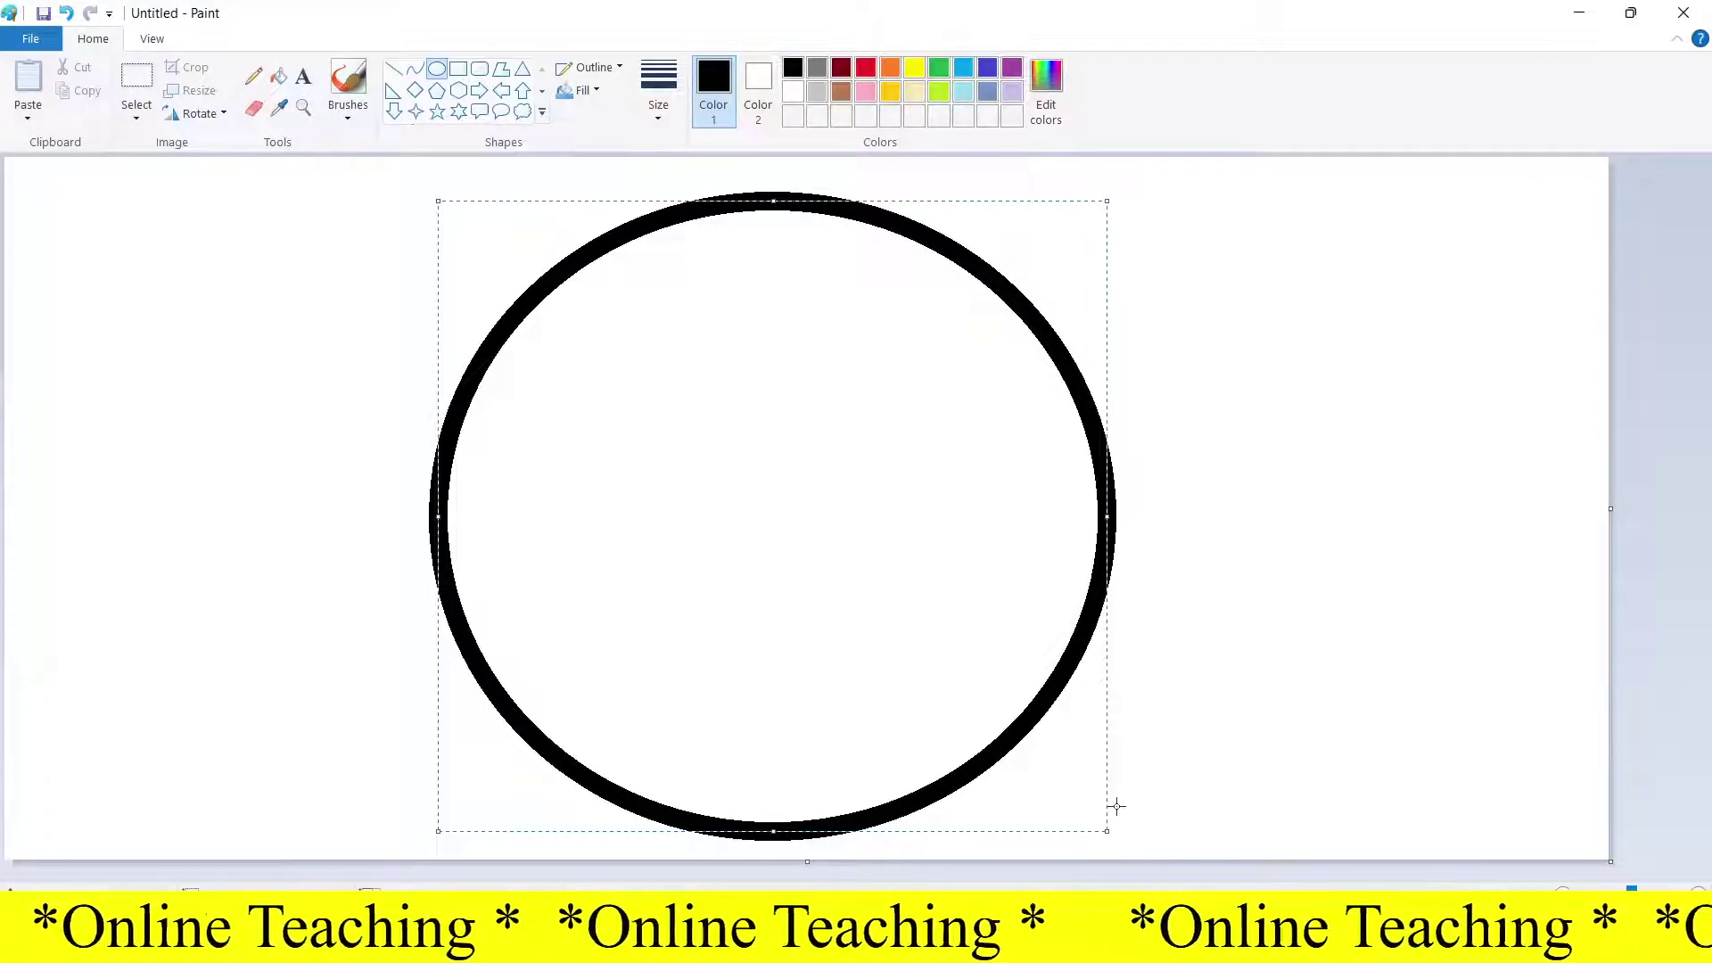
key("ctrl+minus")
key("ctrl+minus")
key("ctrl+minus")
key("ctrl+minus")
key("ctrl+minus")
key("ctrl+minus")
key("ctrl+minus")
key("ctrl+minus")
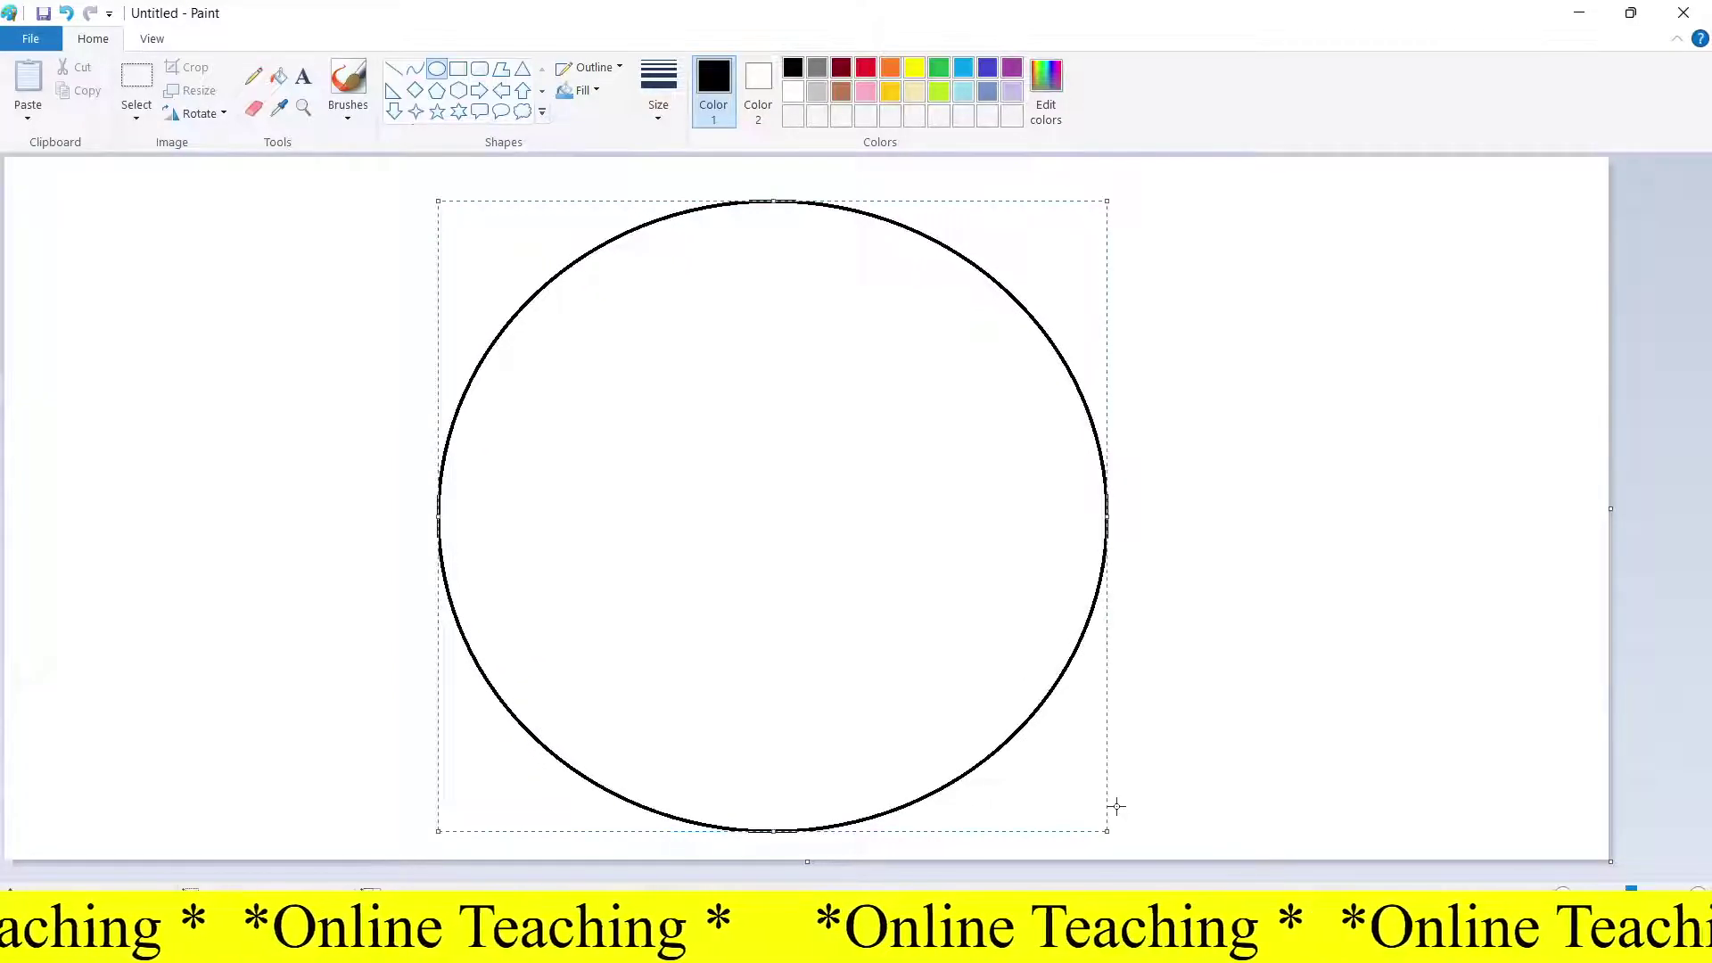
key("ctrl+plus")
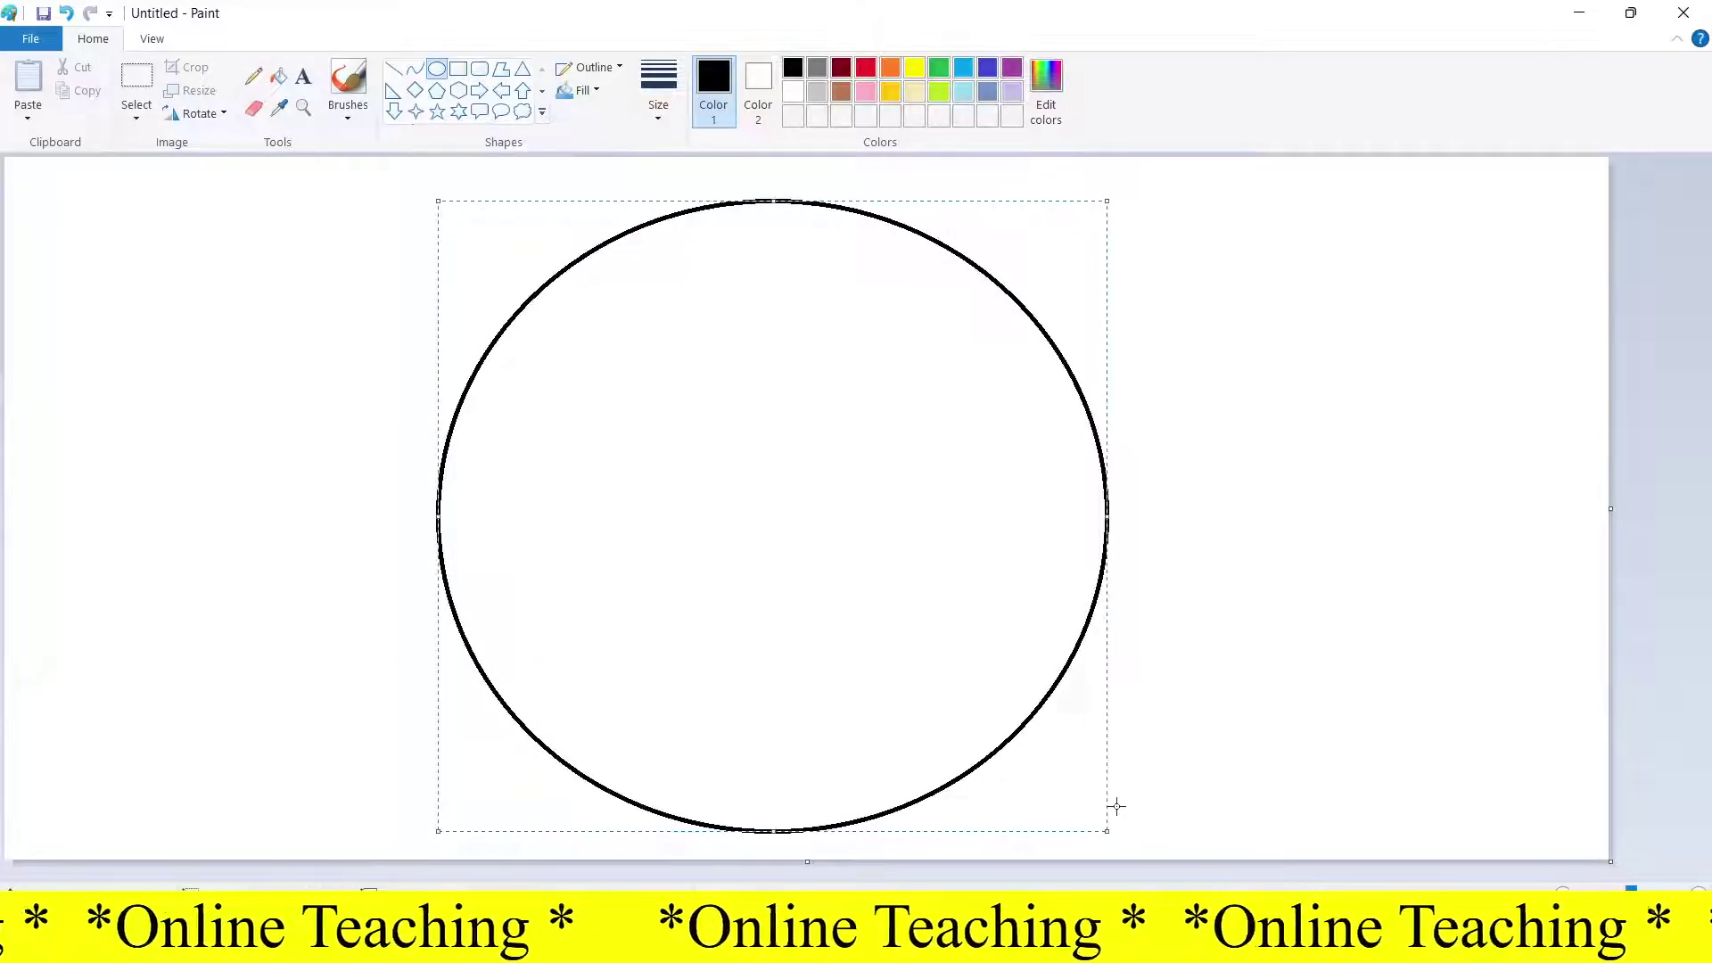
left_click_drag(904, 635, 707, 611)
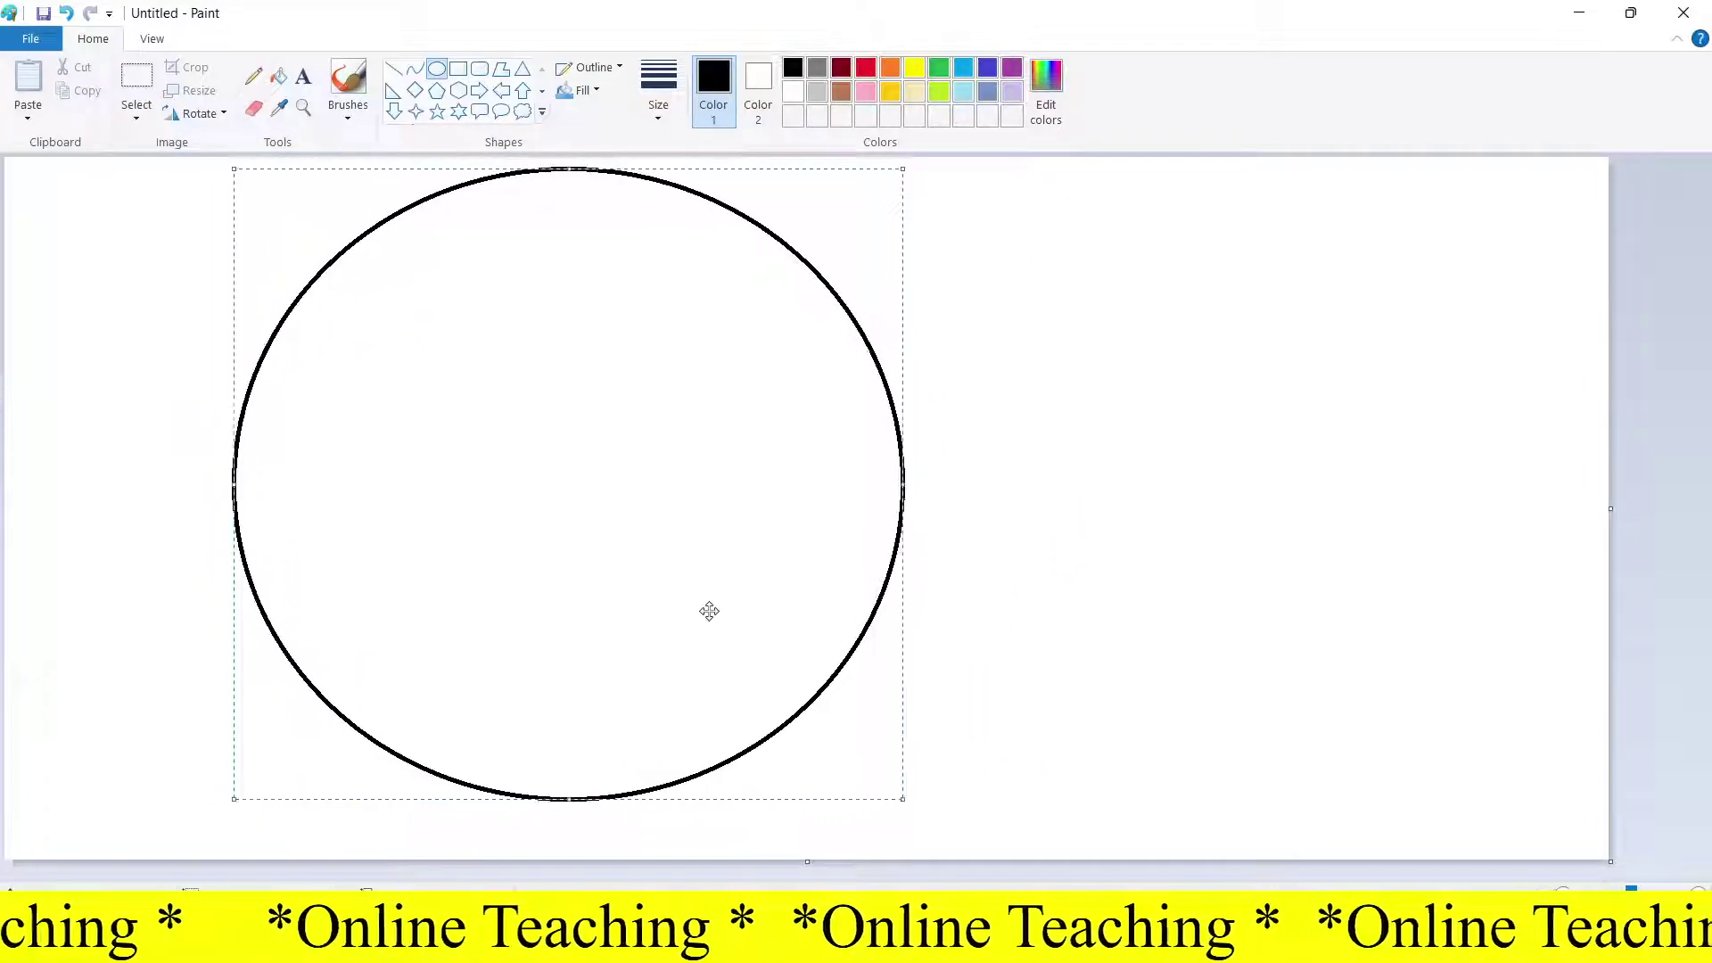
left_click(969, 621)
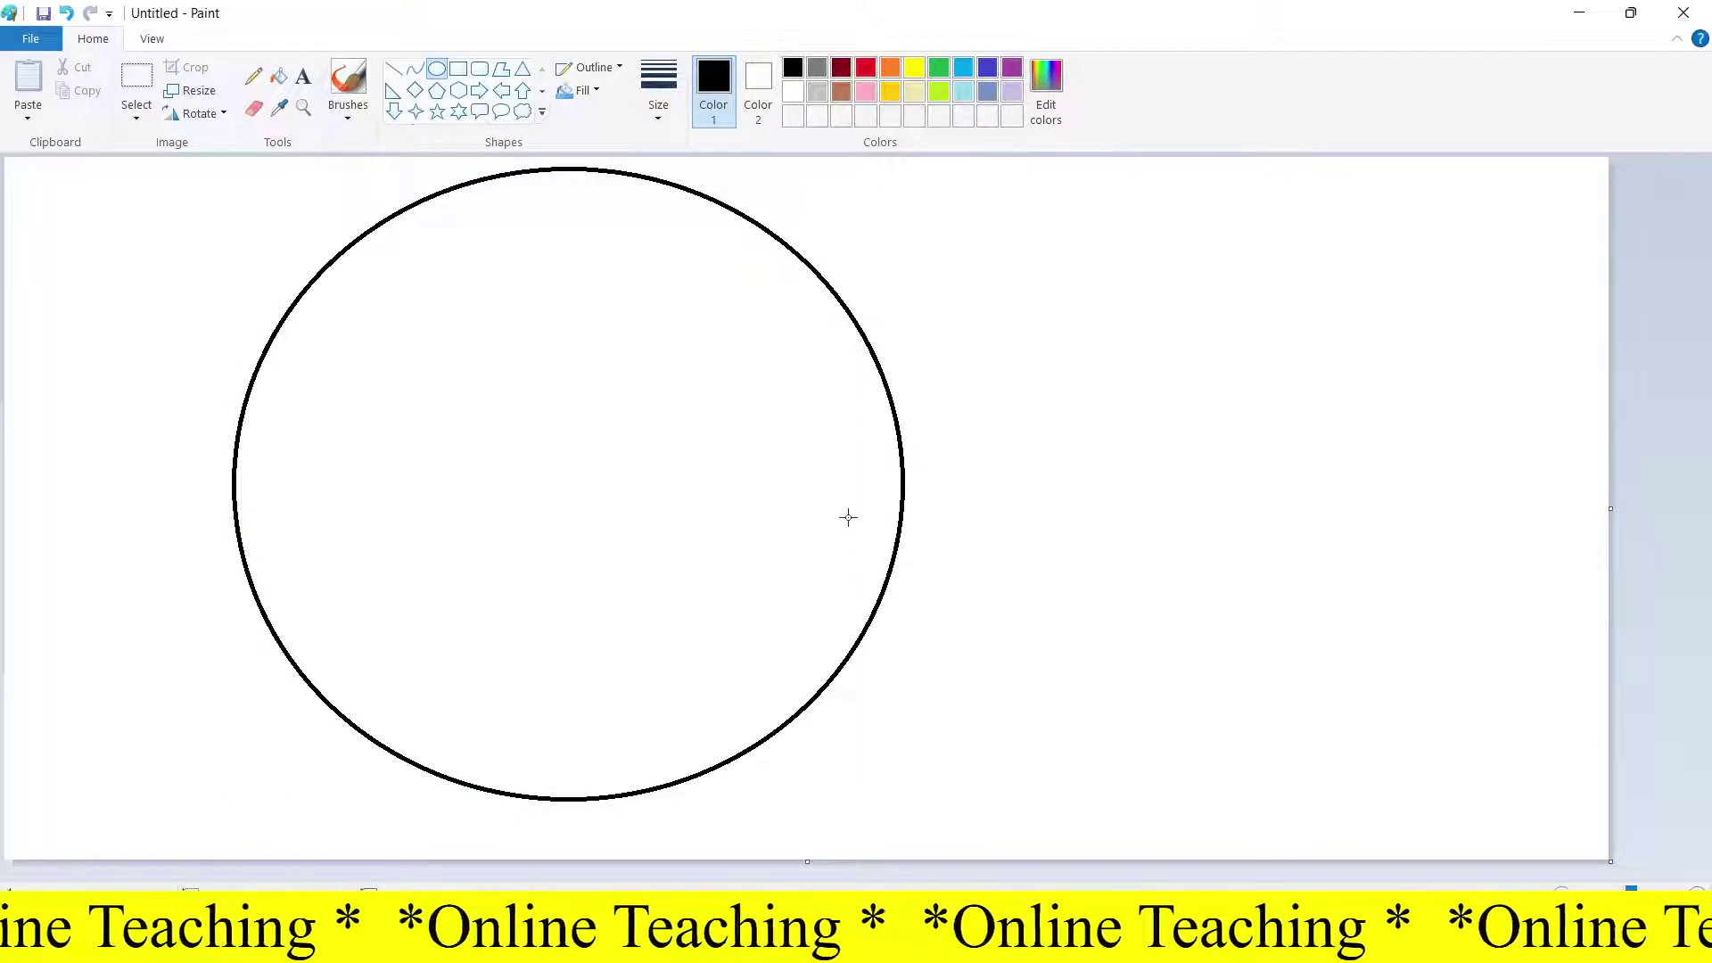
Step: Create a large text box beside the circle, using the Algerian font and indigo text colour
left_click(307, 85)
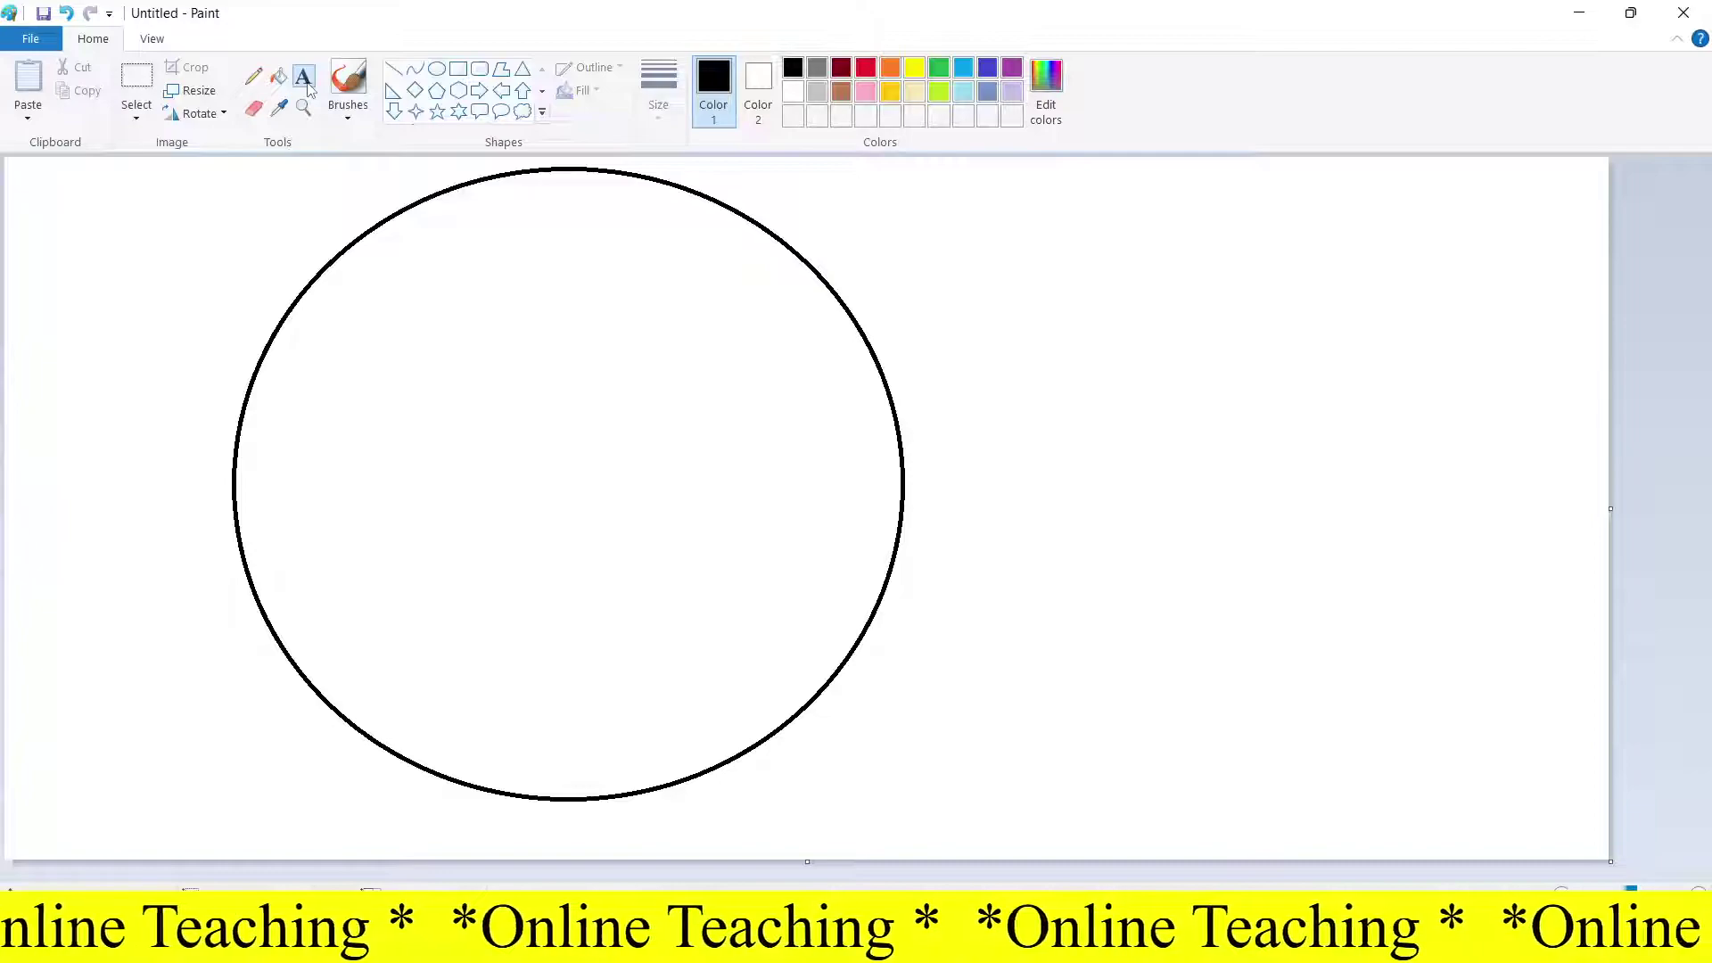
left_click_drag(997, 207, 1239, 650)
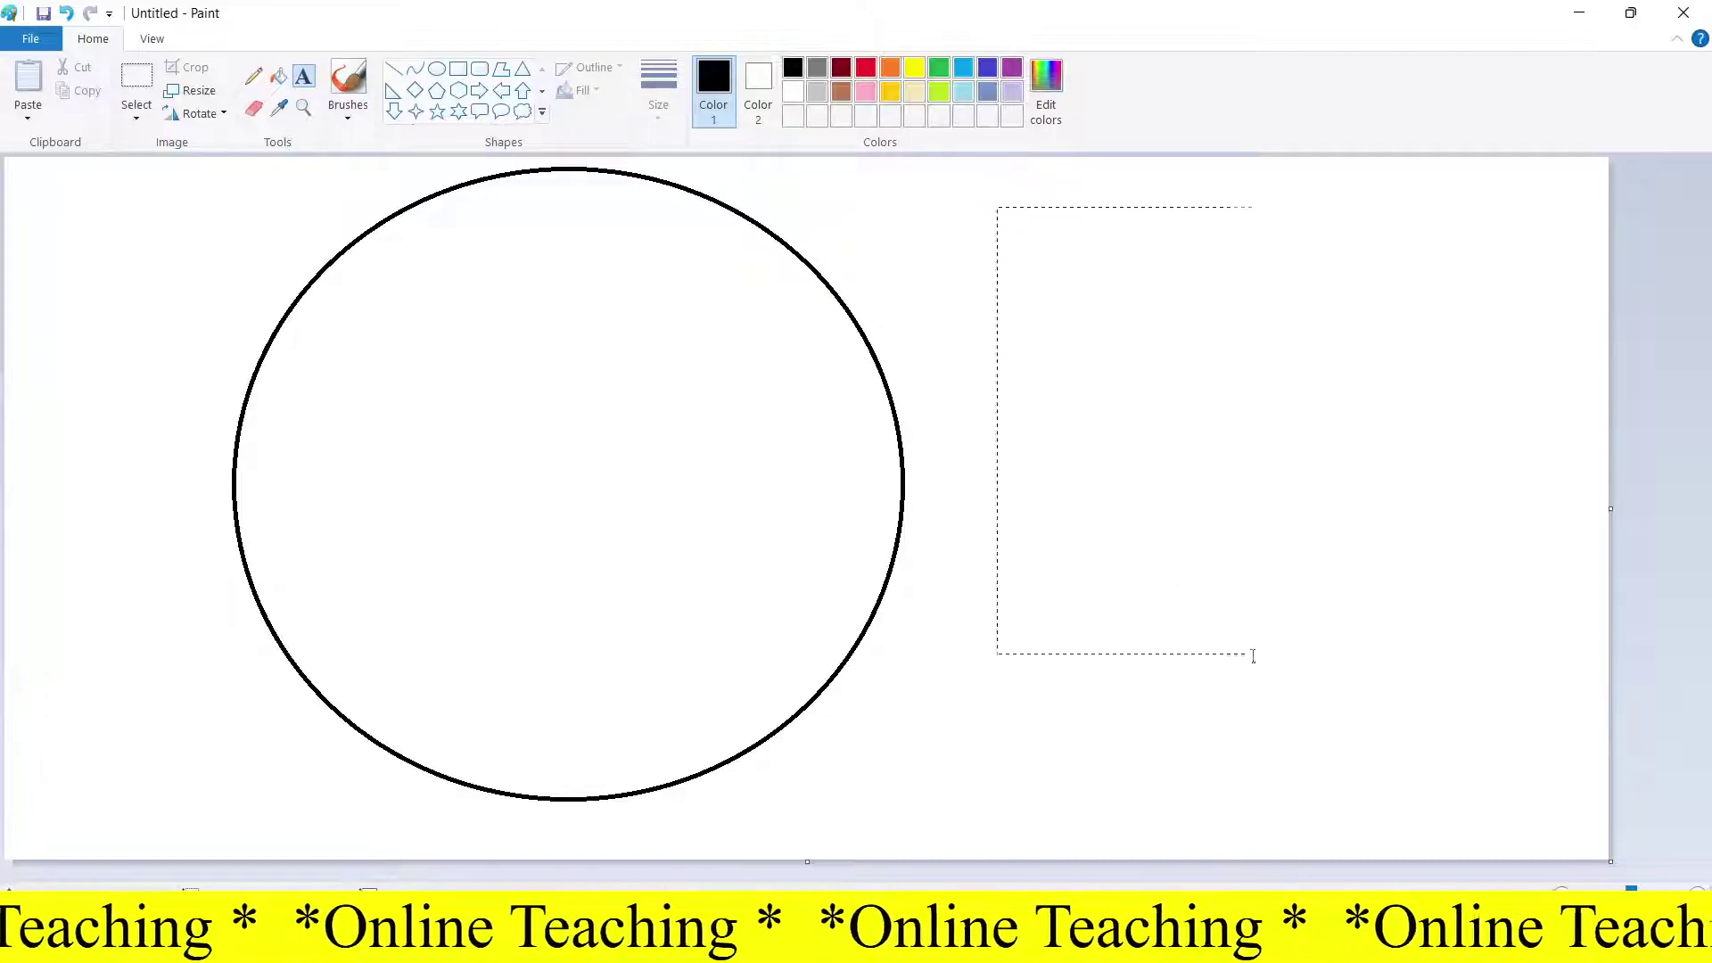
left_click_drag(1564, 811, 1563, 810)
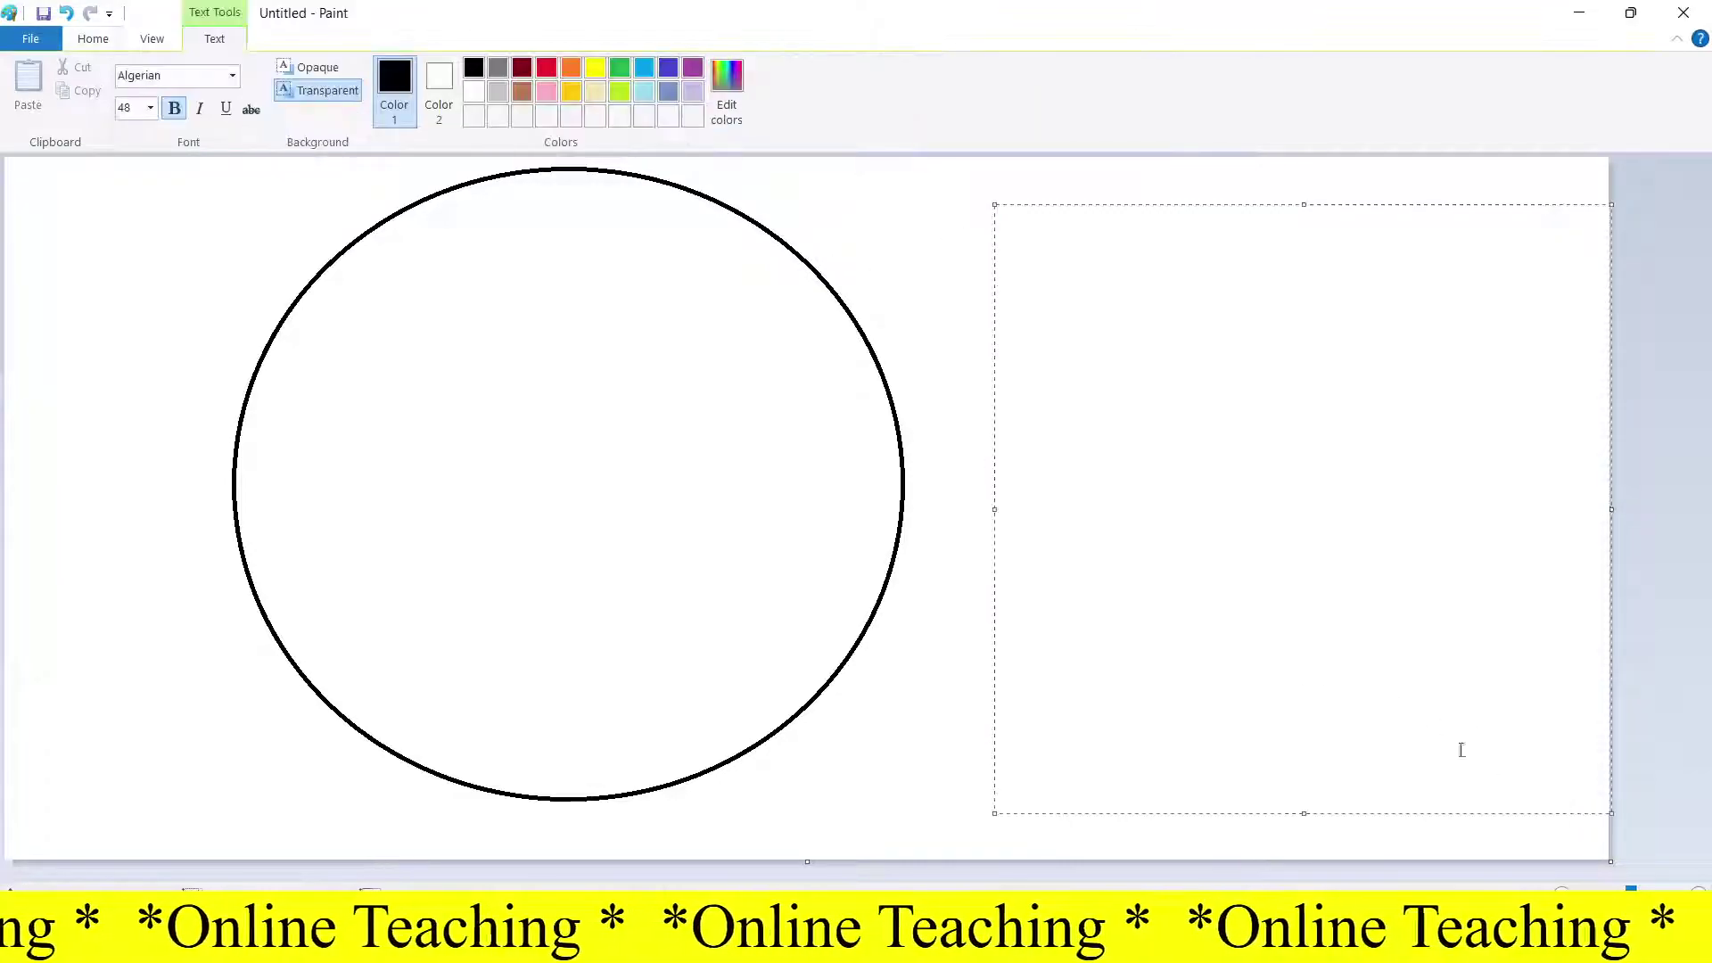
left_click(233, 76)
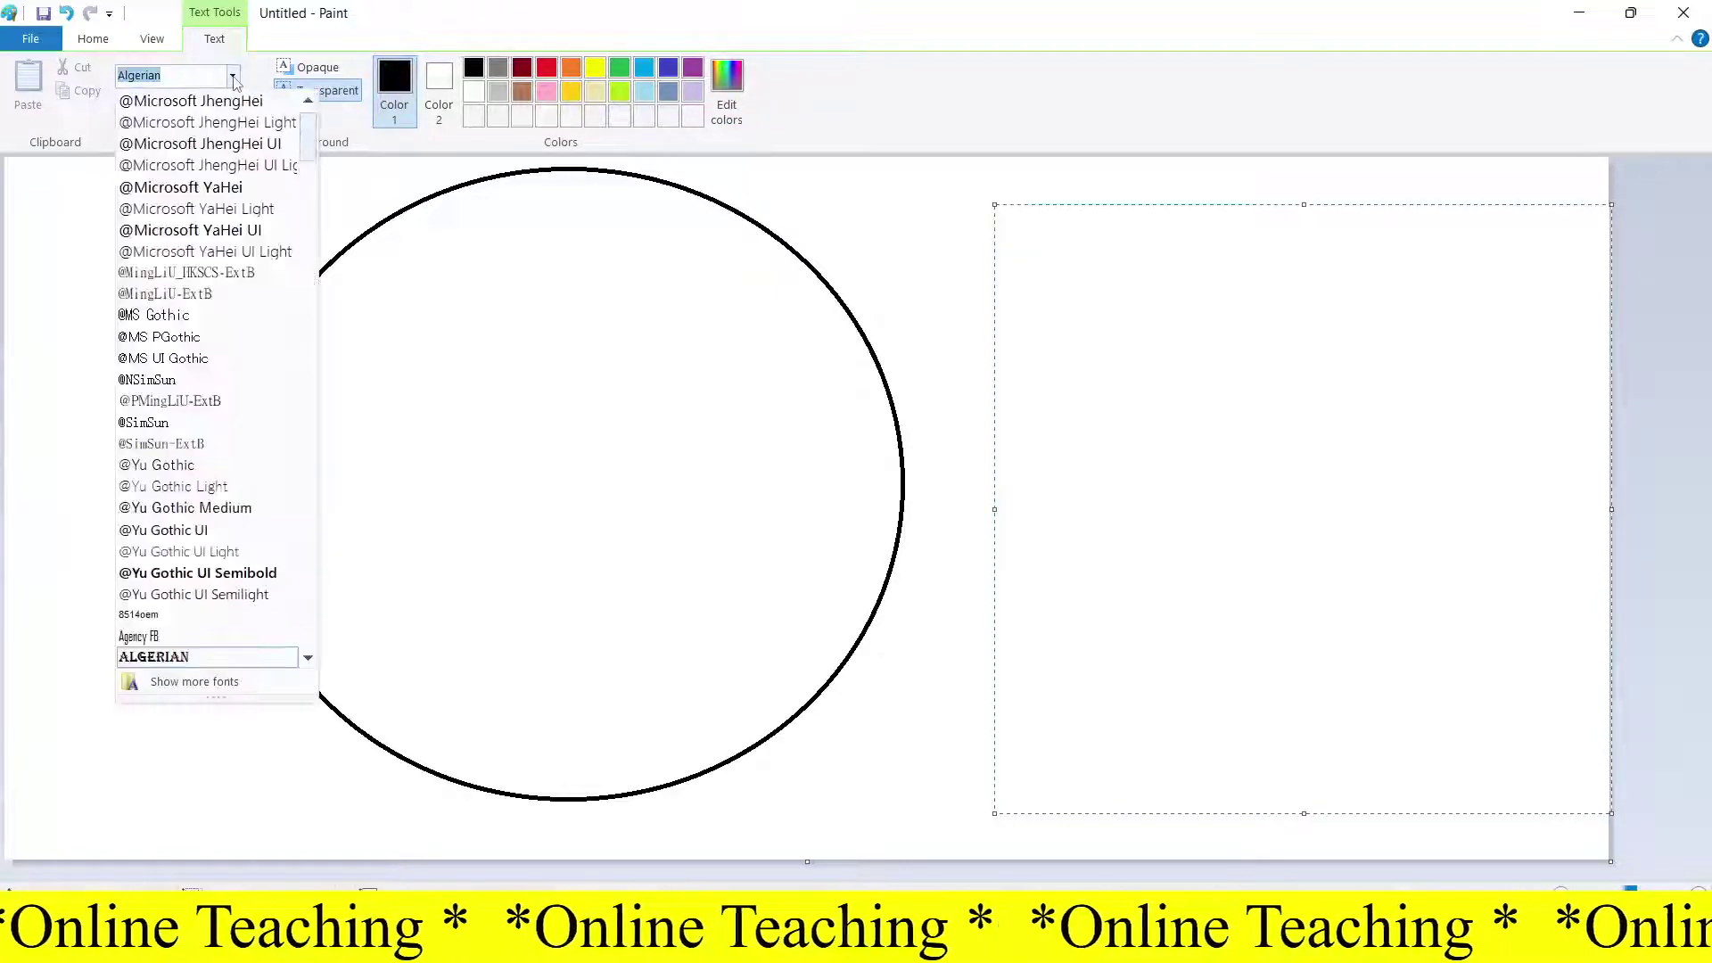
left_click(169, 659)
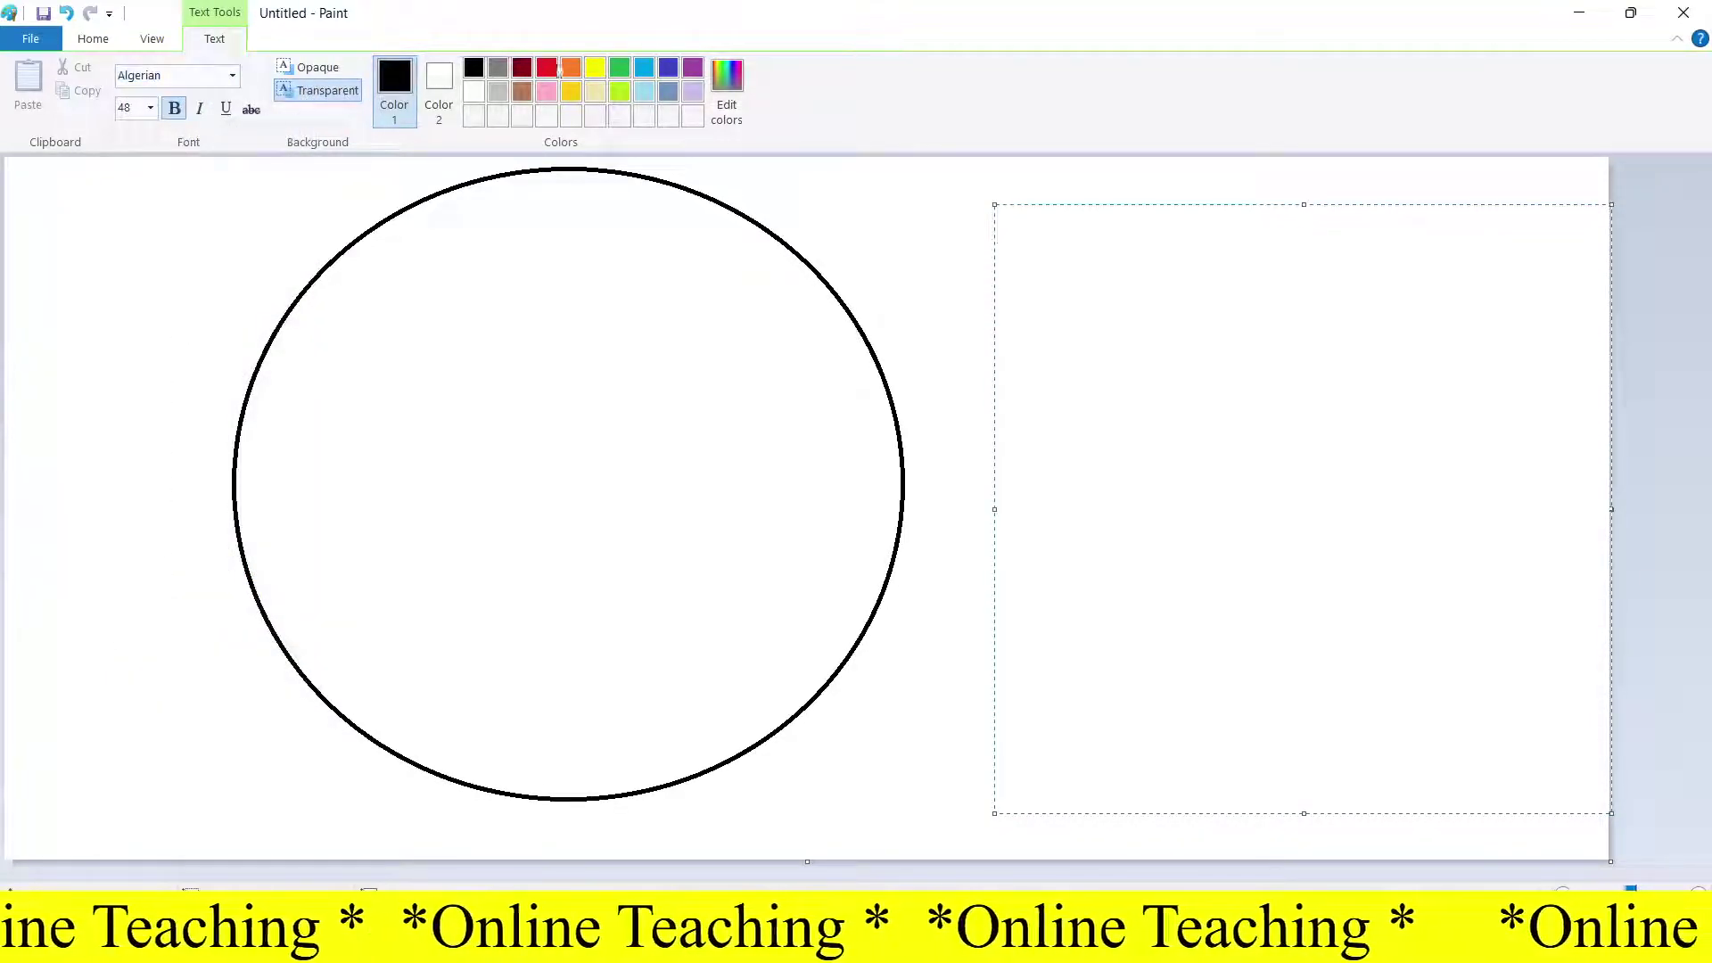
left_click(666, 70)
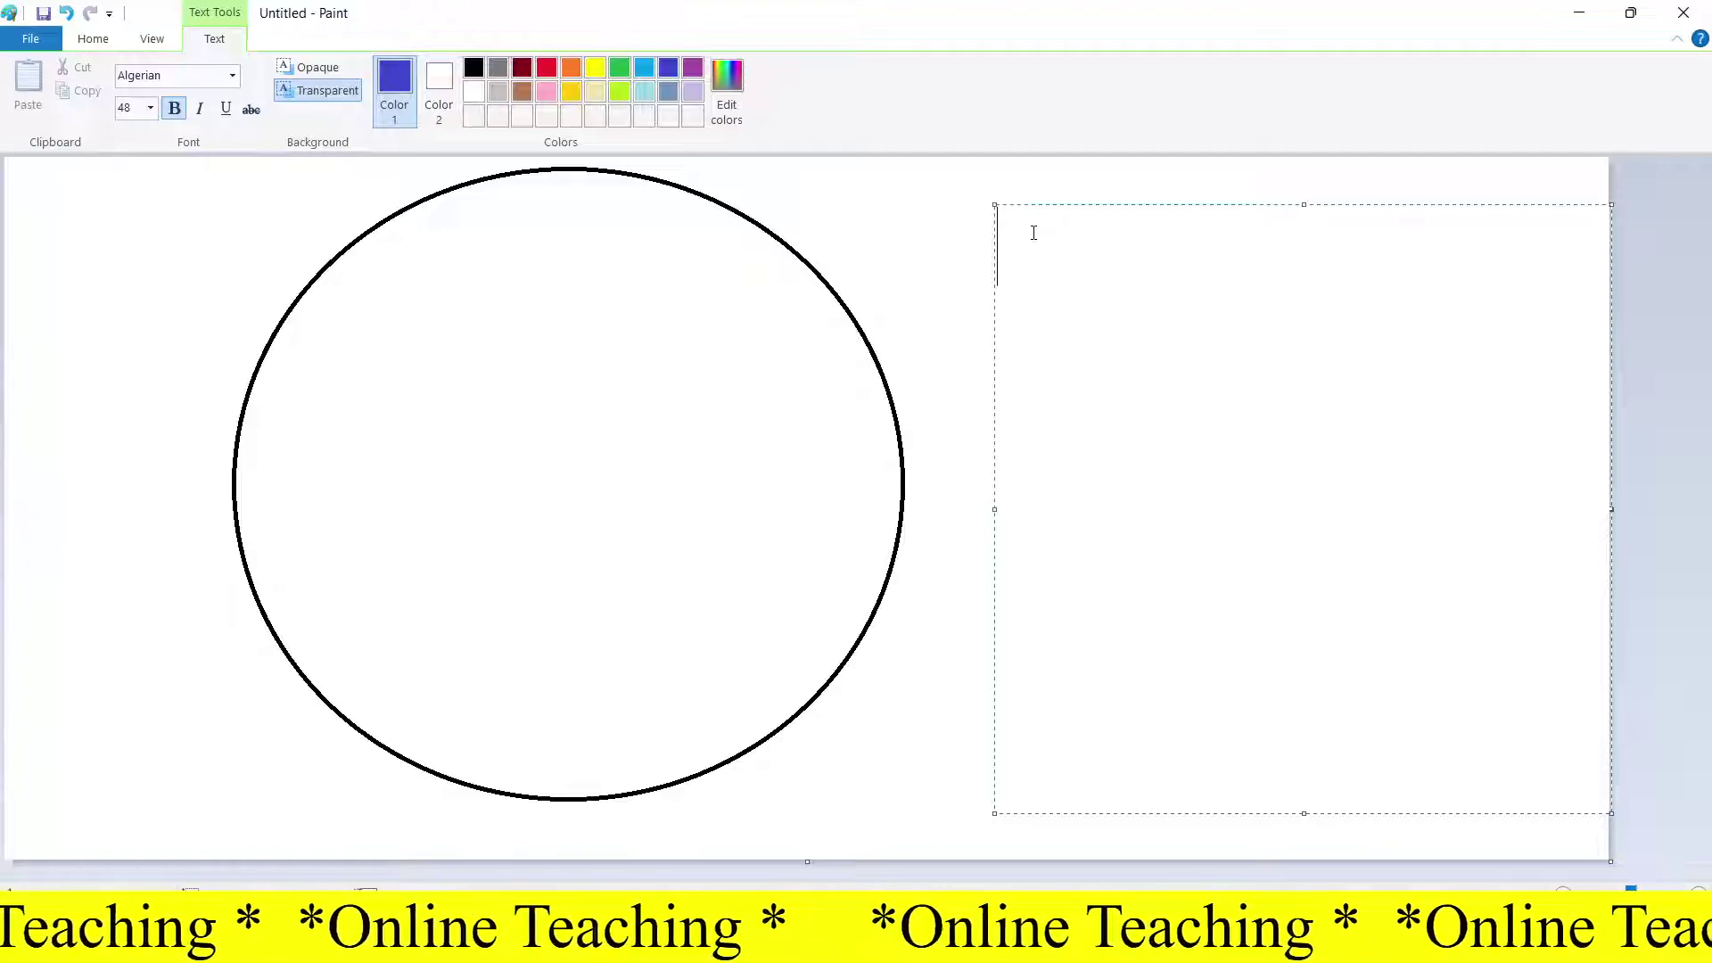
Step: Enter the numbers 1 to 12 separated by spaces in the text box and place the text on the canvas
type("1 2 ")
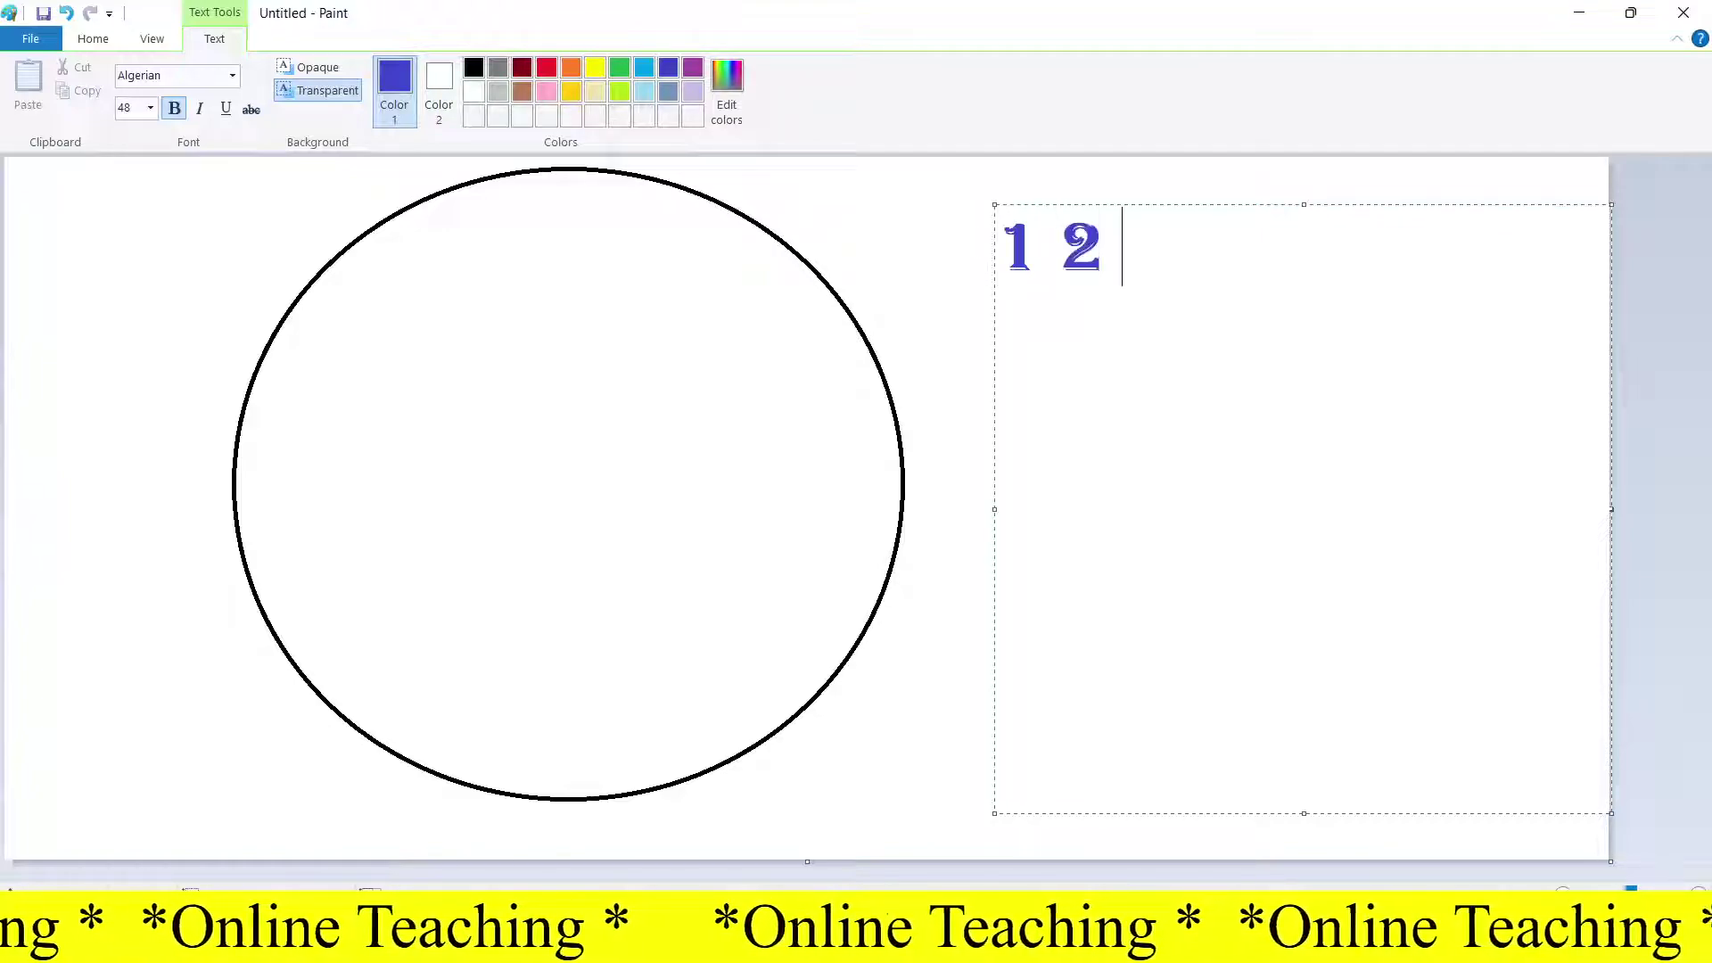
type("3 4 5 6 ")
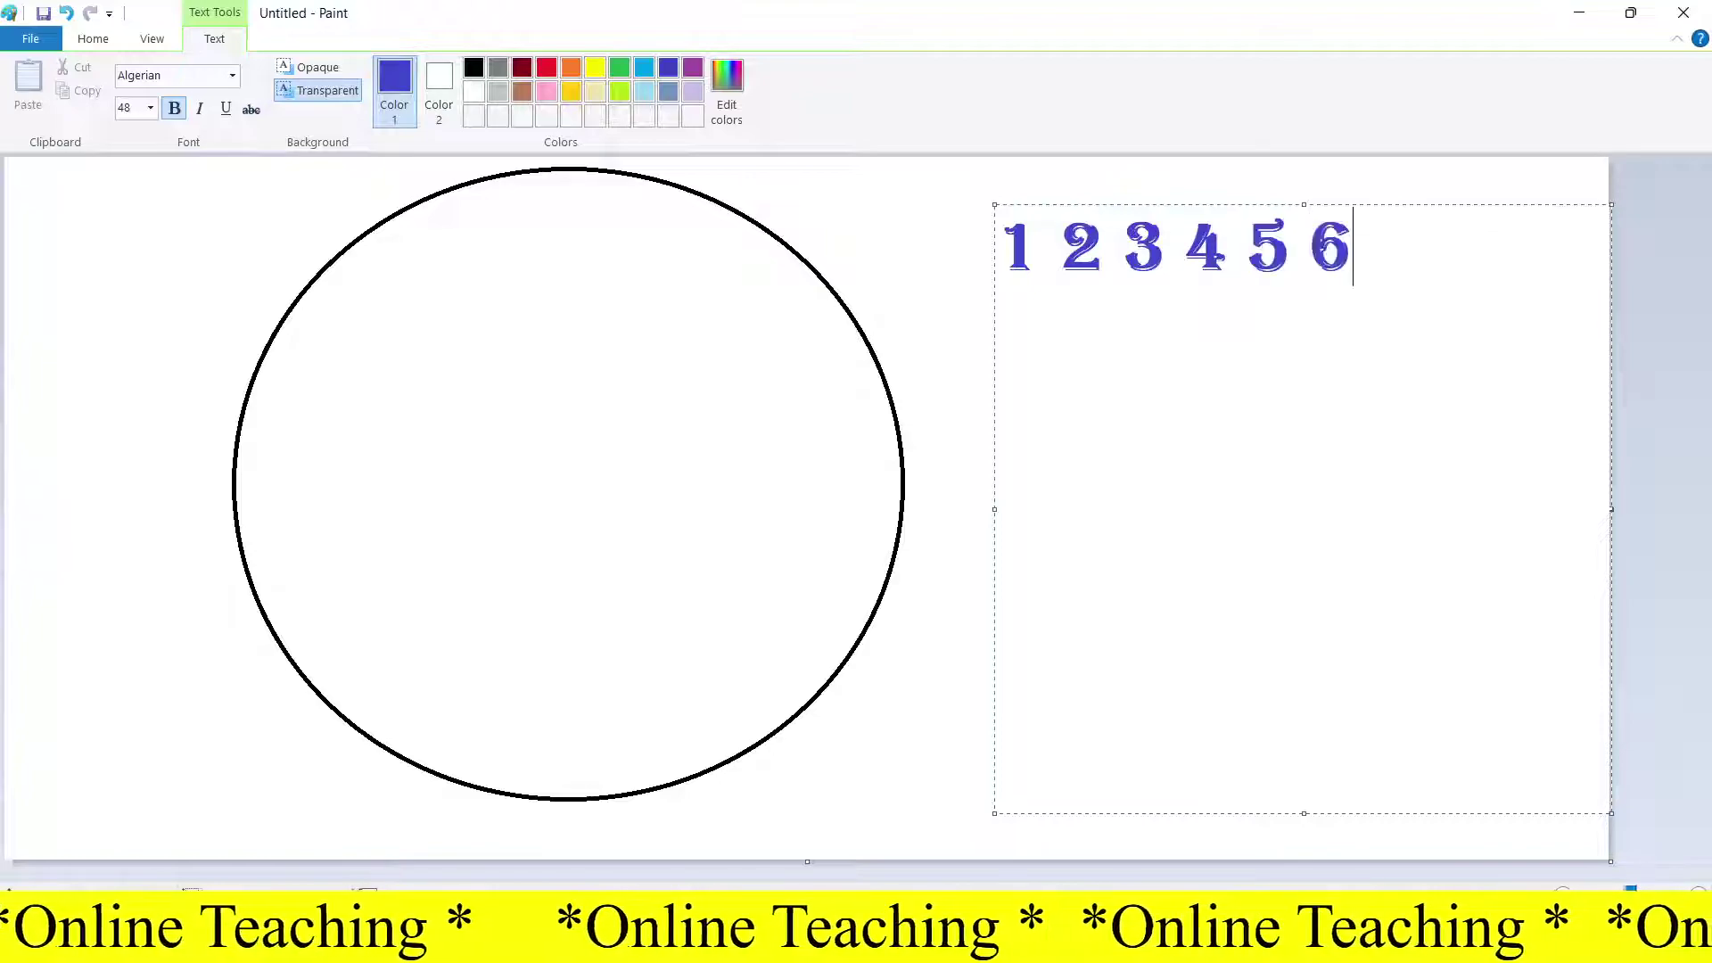
type("7 8 9 ")
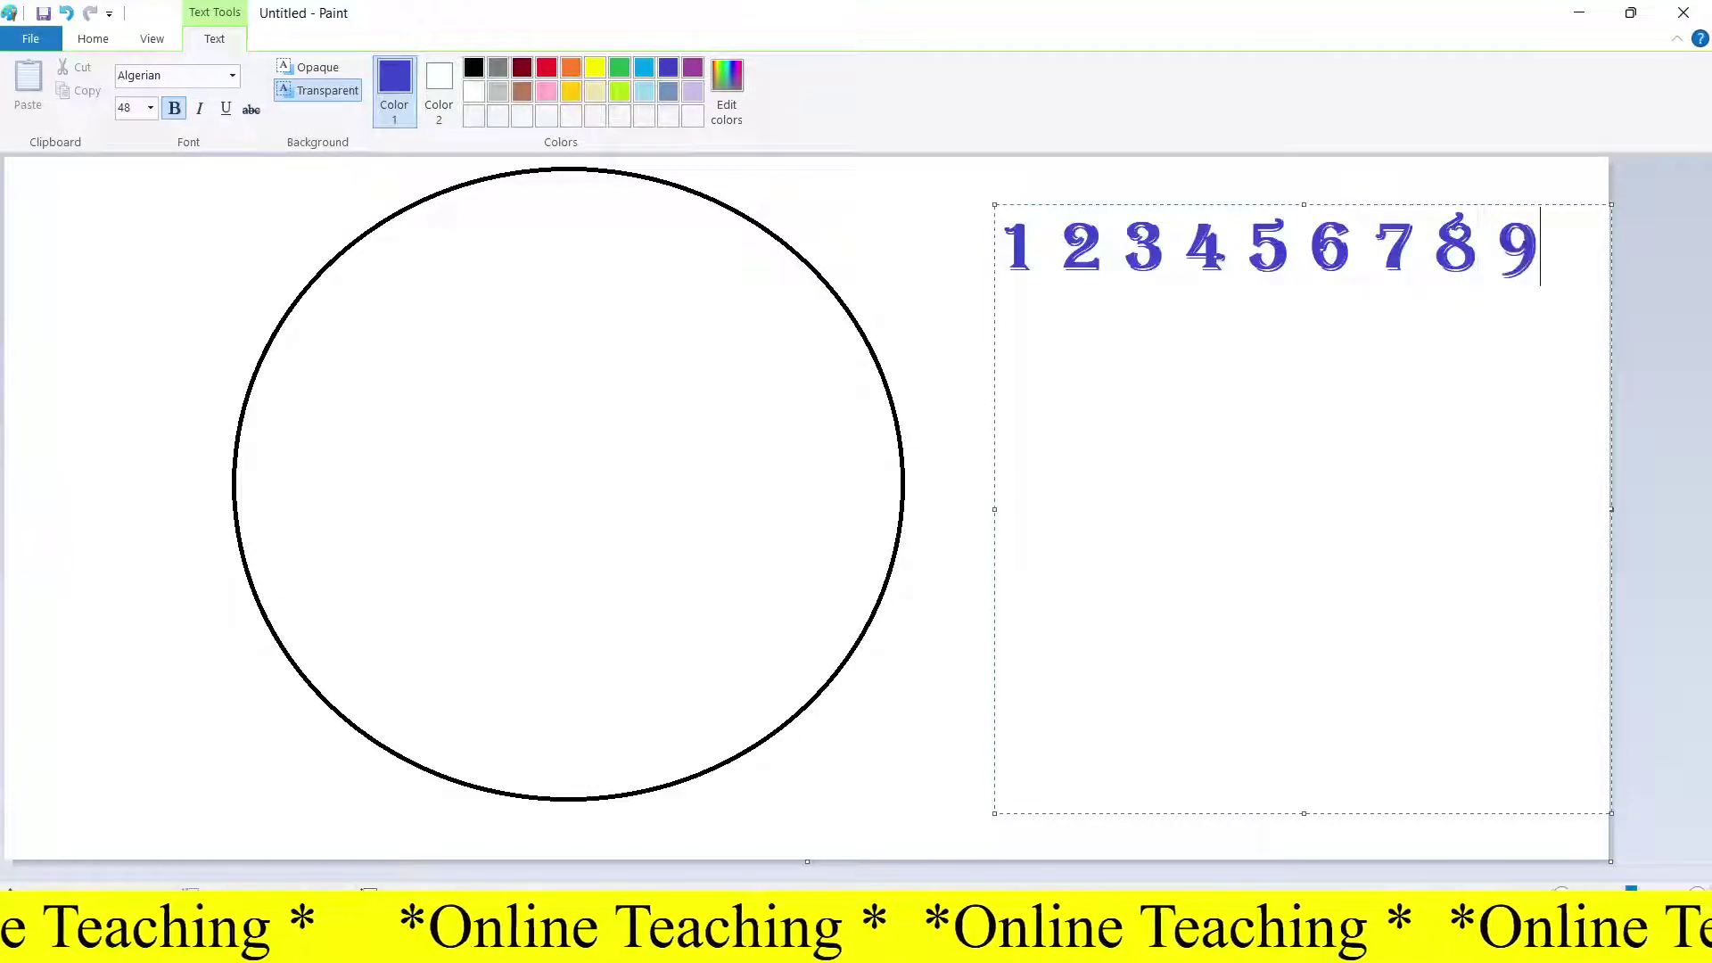
type("10 11 ")
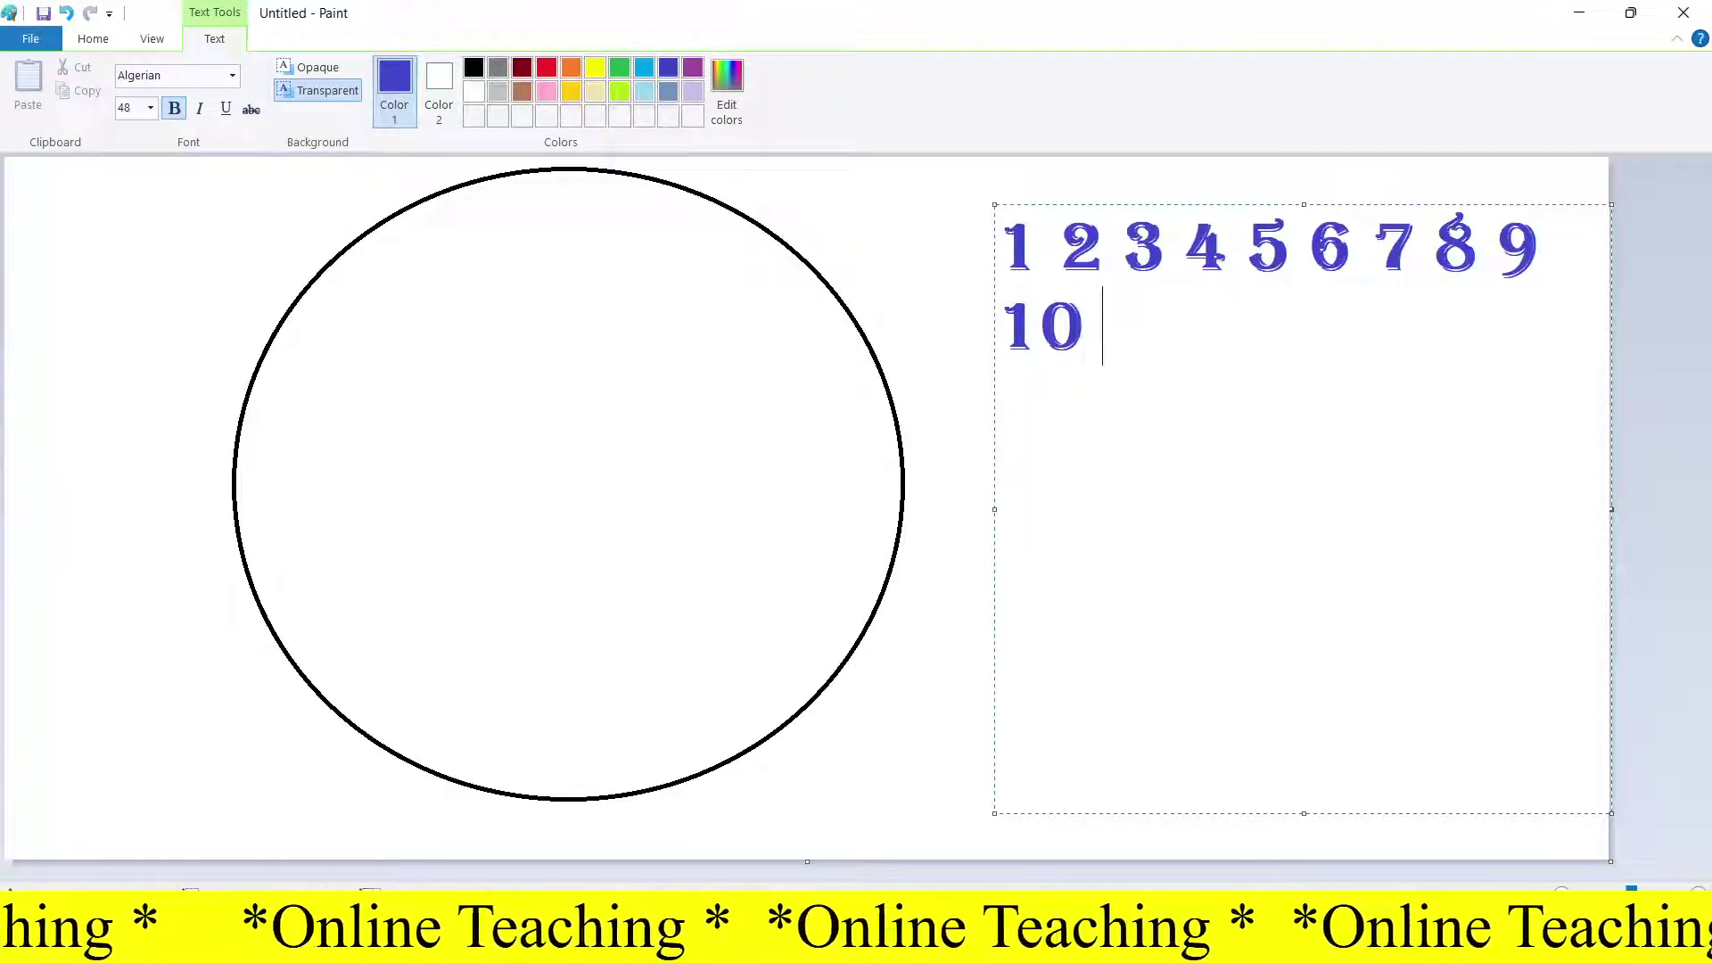
type("12")
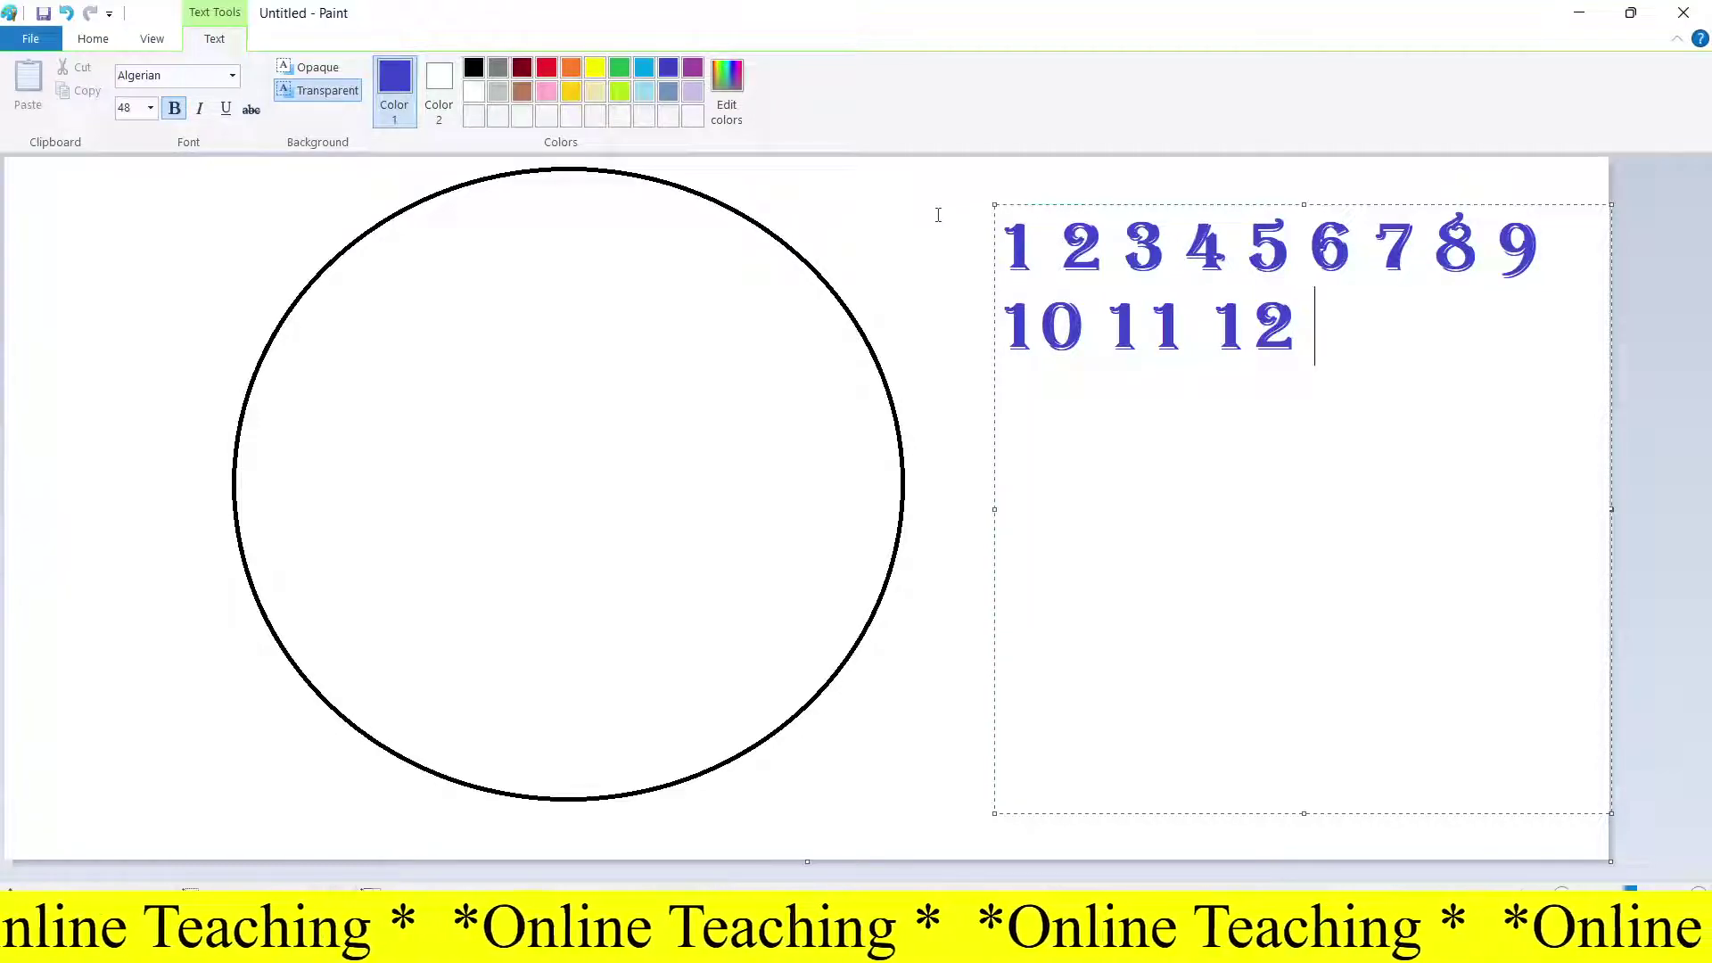
left_click(938, 215)
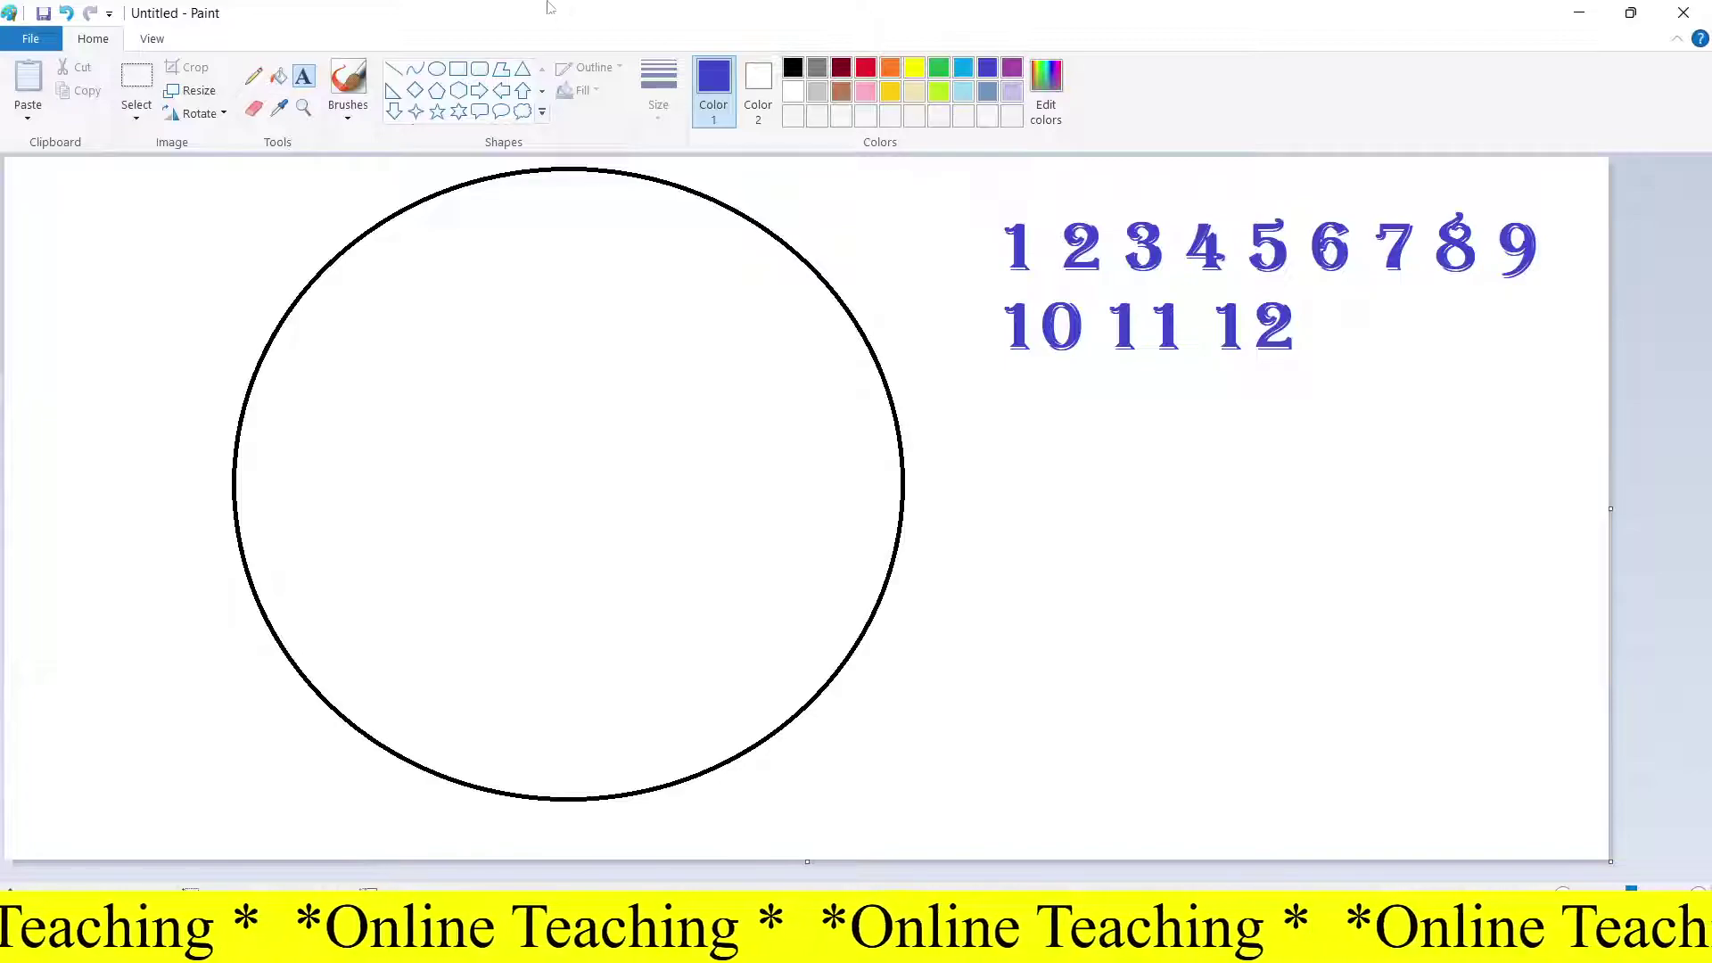
Step: Select the numbers 12, 6, 3 and 9 one by one and move each to its clock position inside the circle
left_click(137, 116)
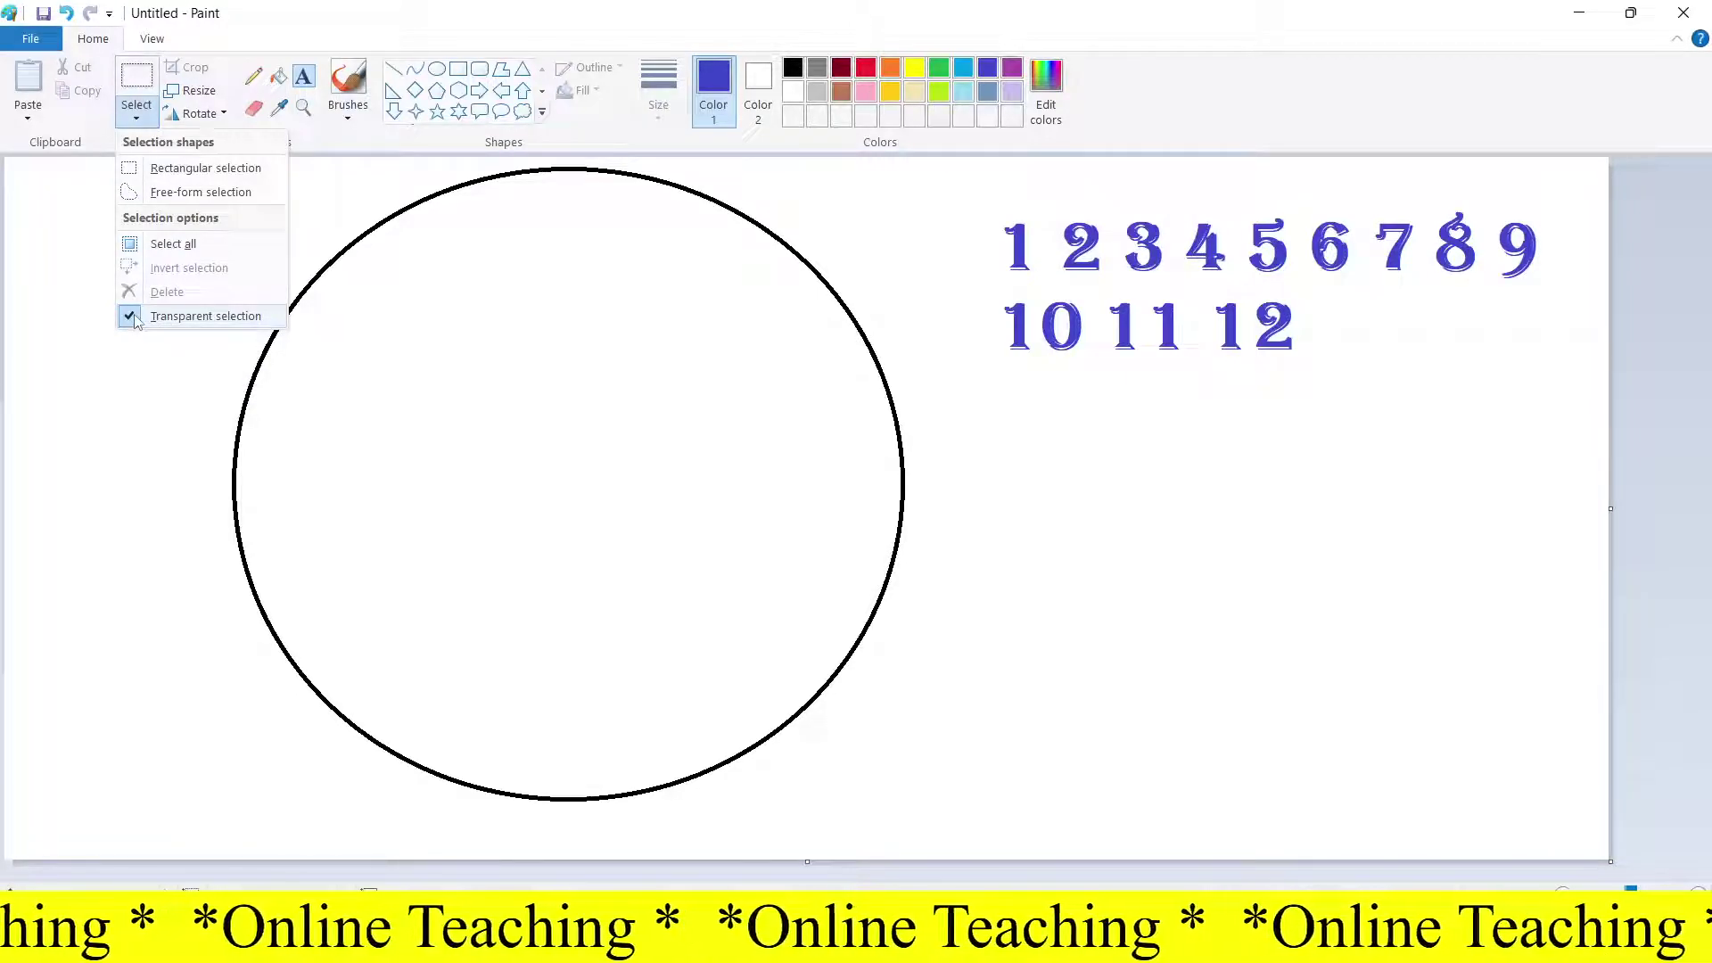
key("Escape")
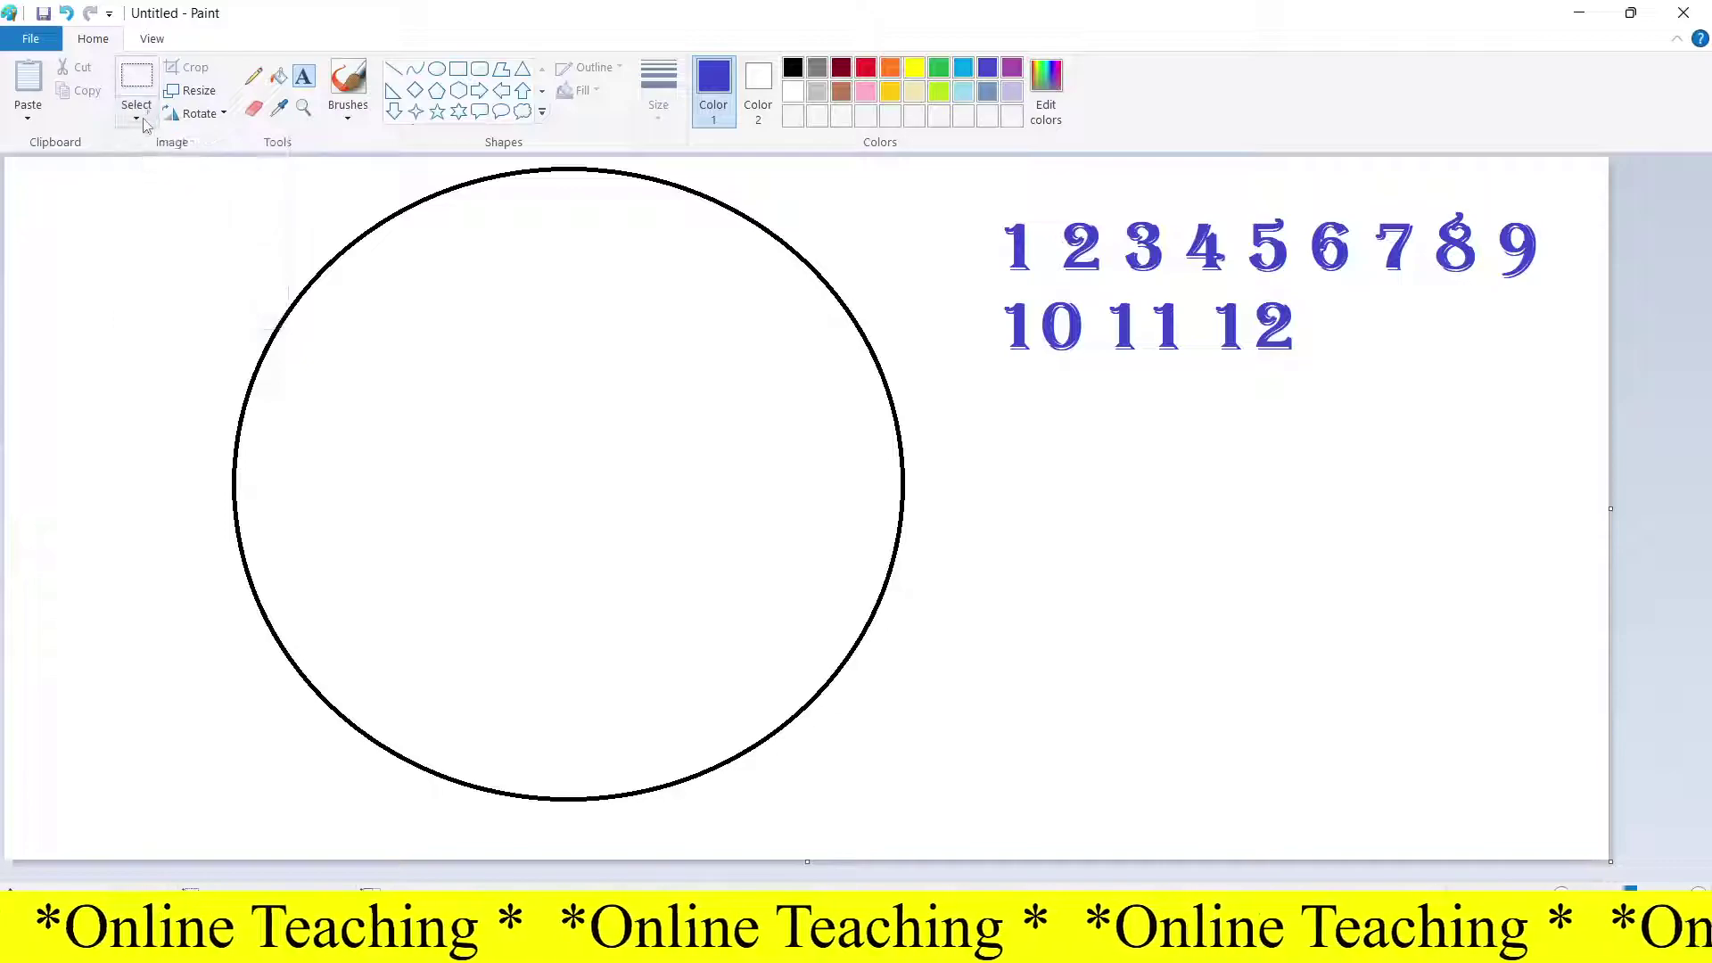
left_click(138, 116)
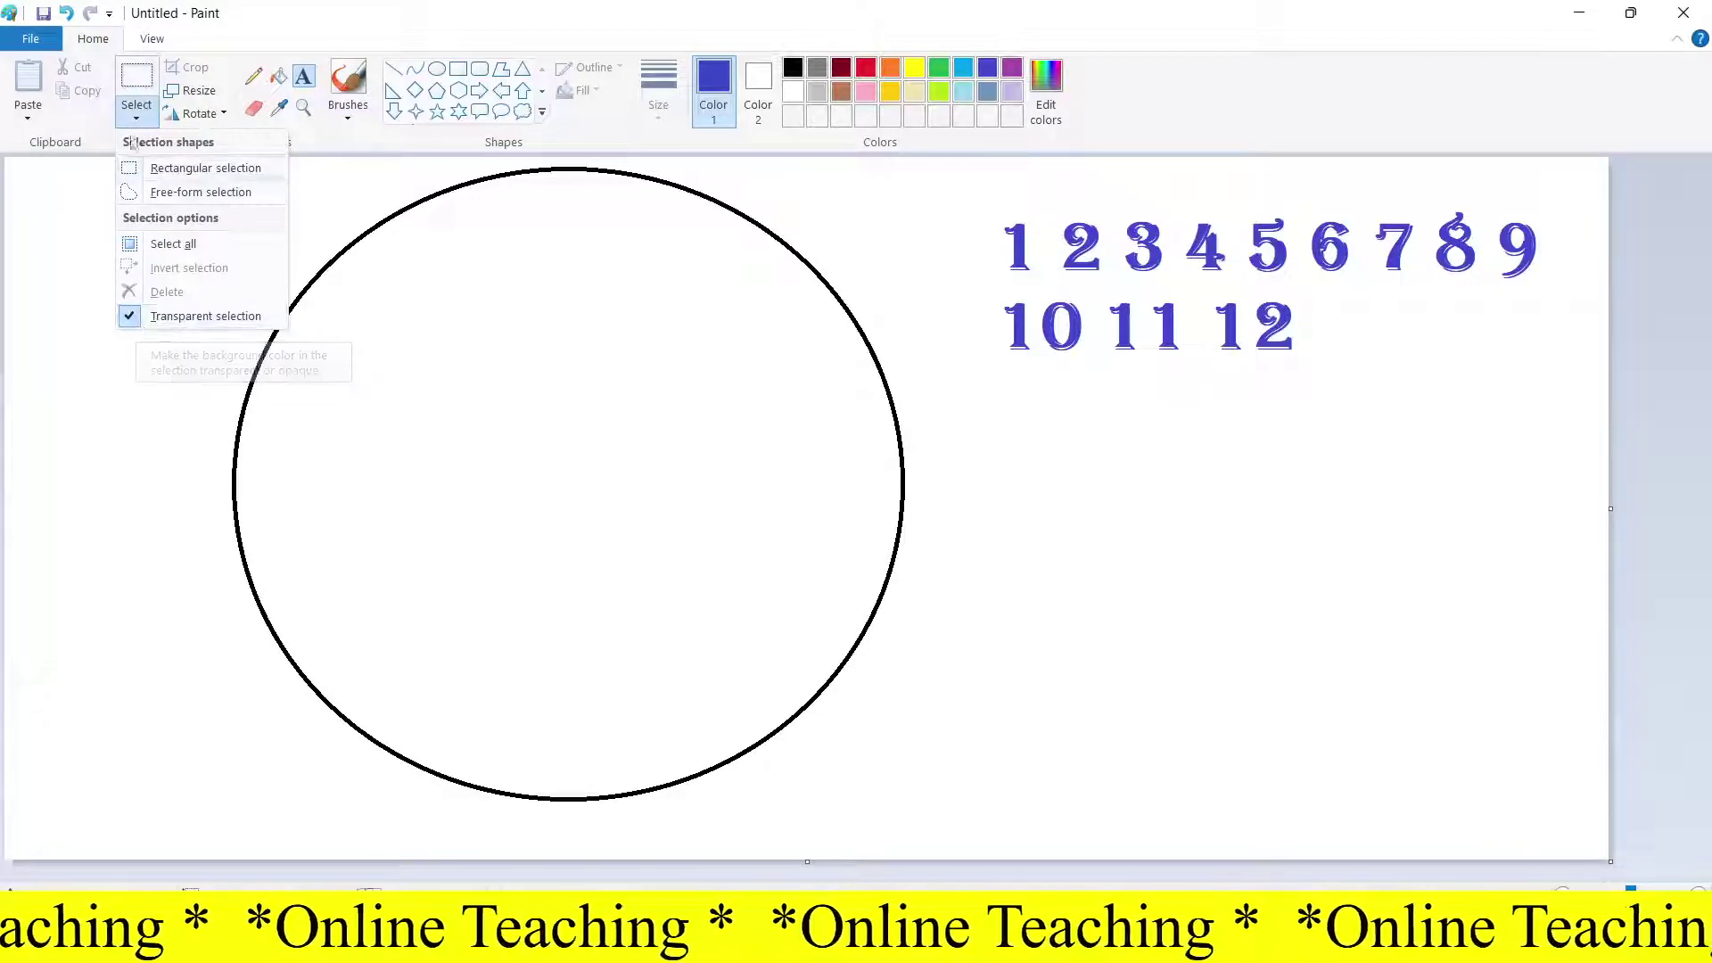
left_click(136, 78)
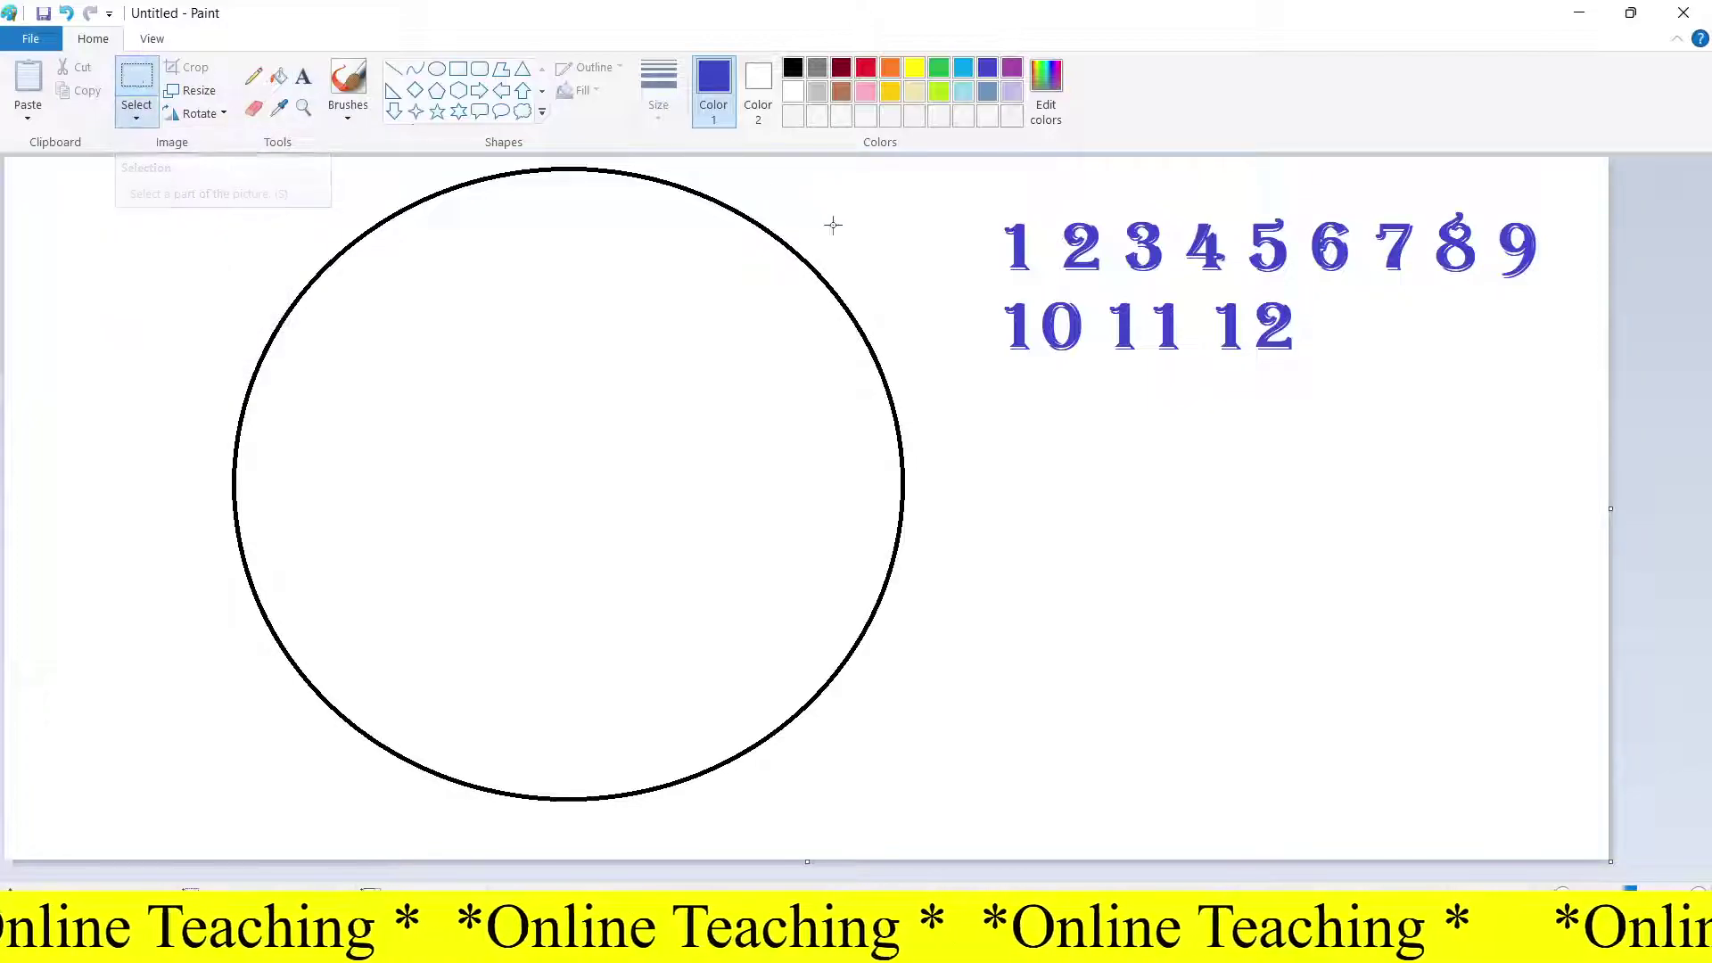
left_click_drag(1209, 293, 579, 223)
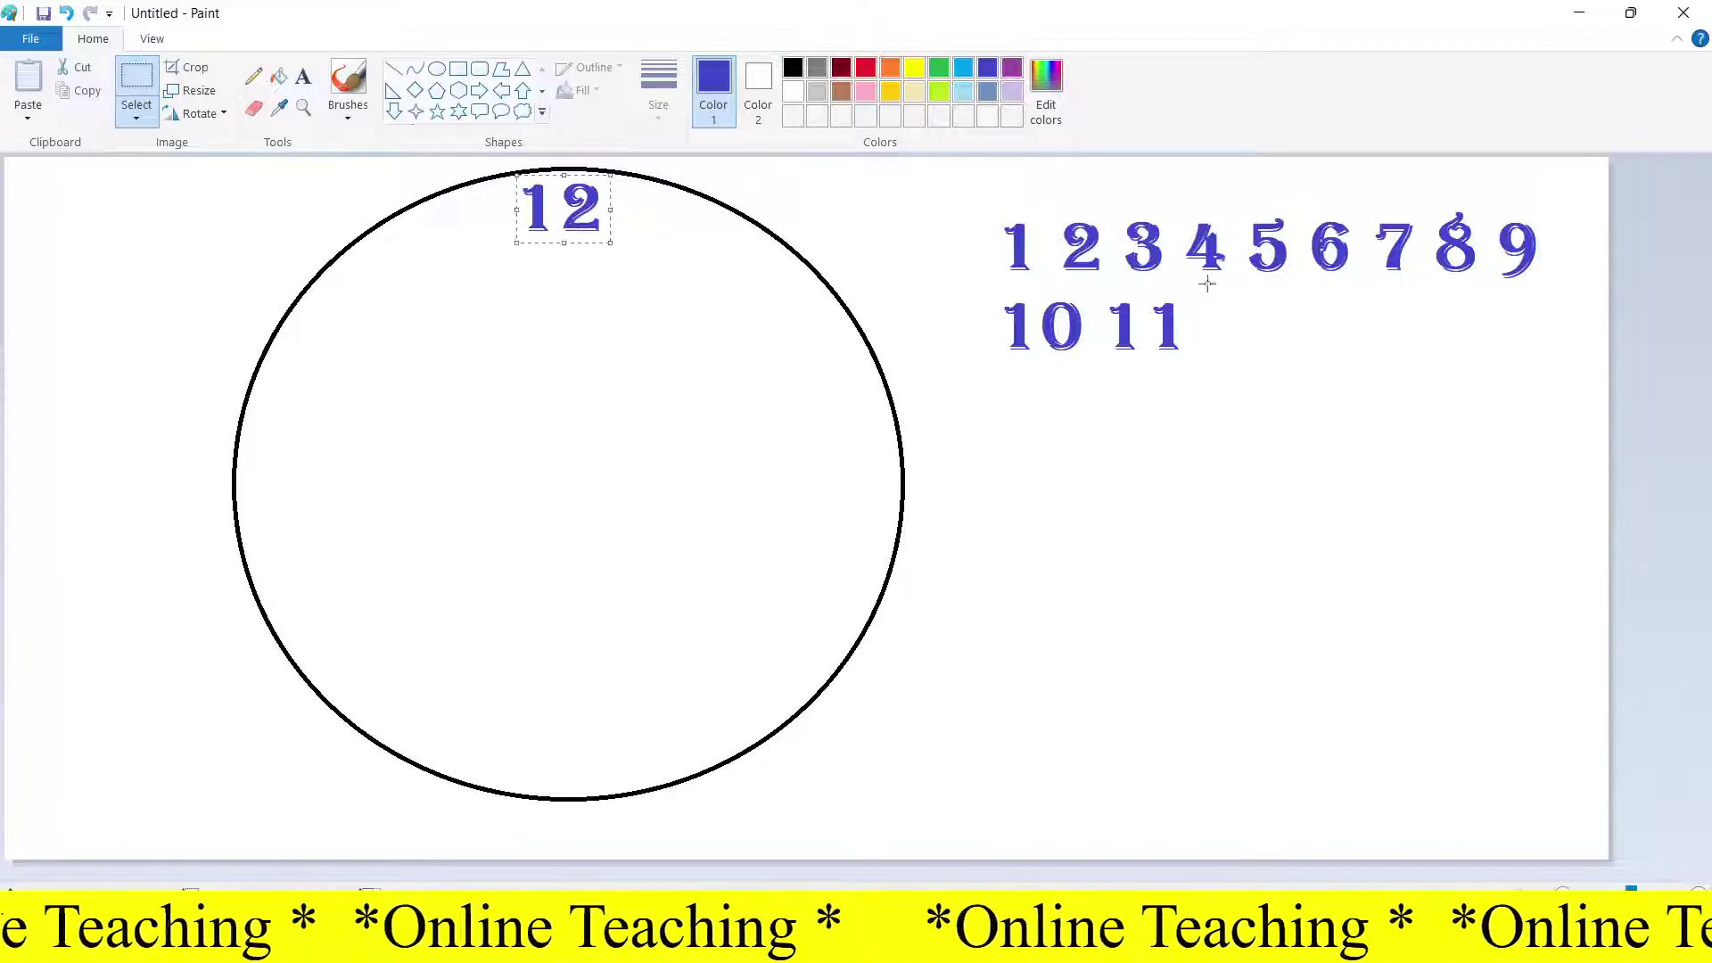
left_click_drag(1307, 206, 577, 771)
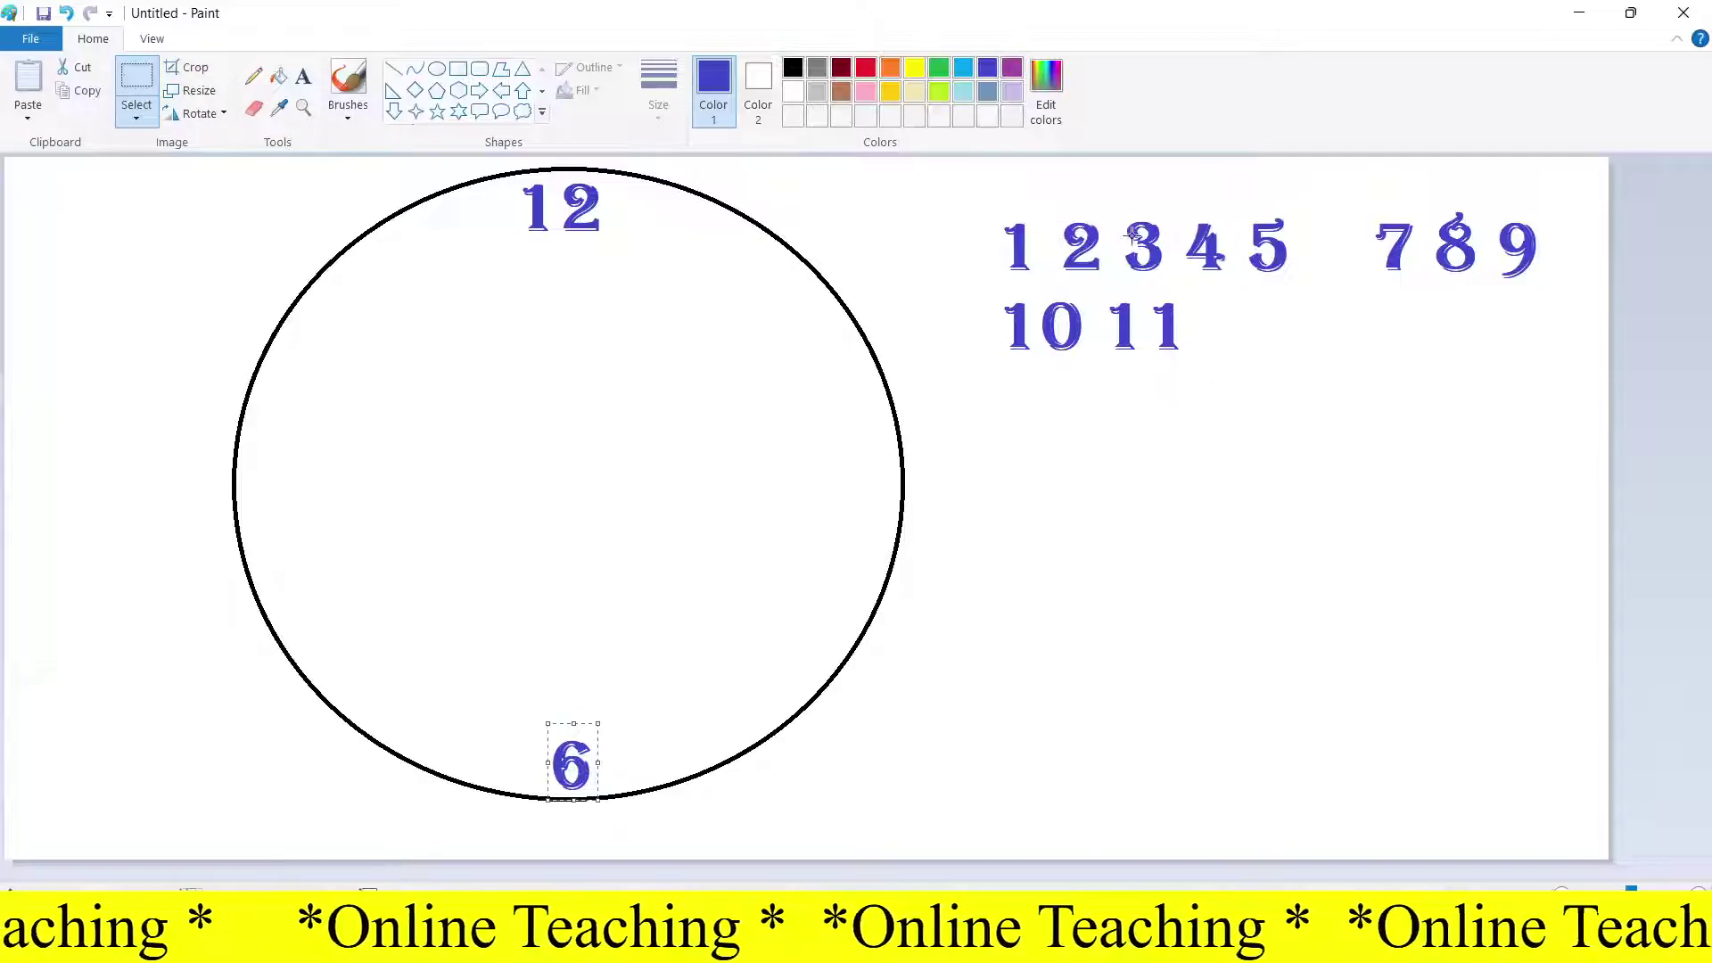
mouse_move(1120, 212)
left_mouse_down()
mouse_move(1150, 283)
mouse_move(1175, 281)
mouse_move(852, 542)
mouse_move(880, 477)
left_mouse_up()
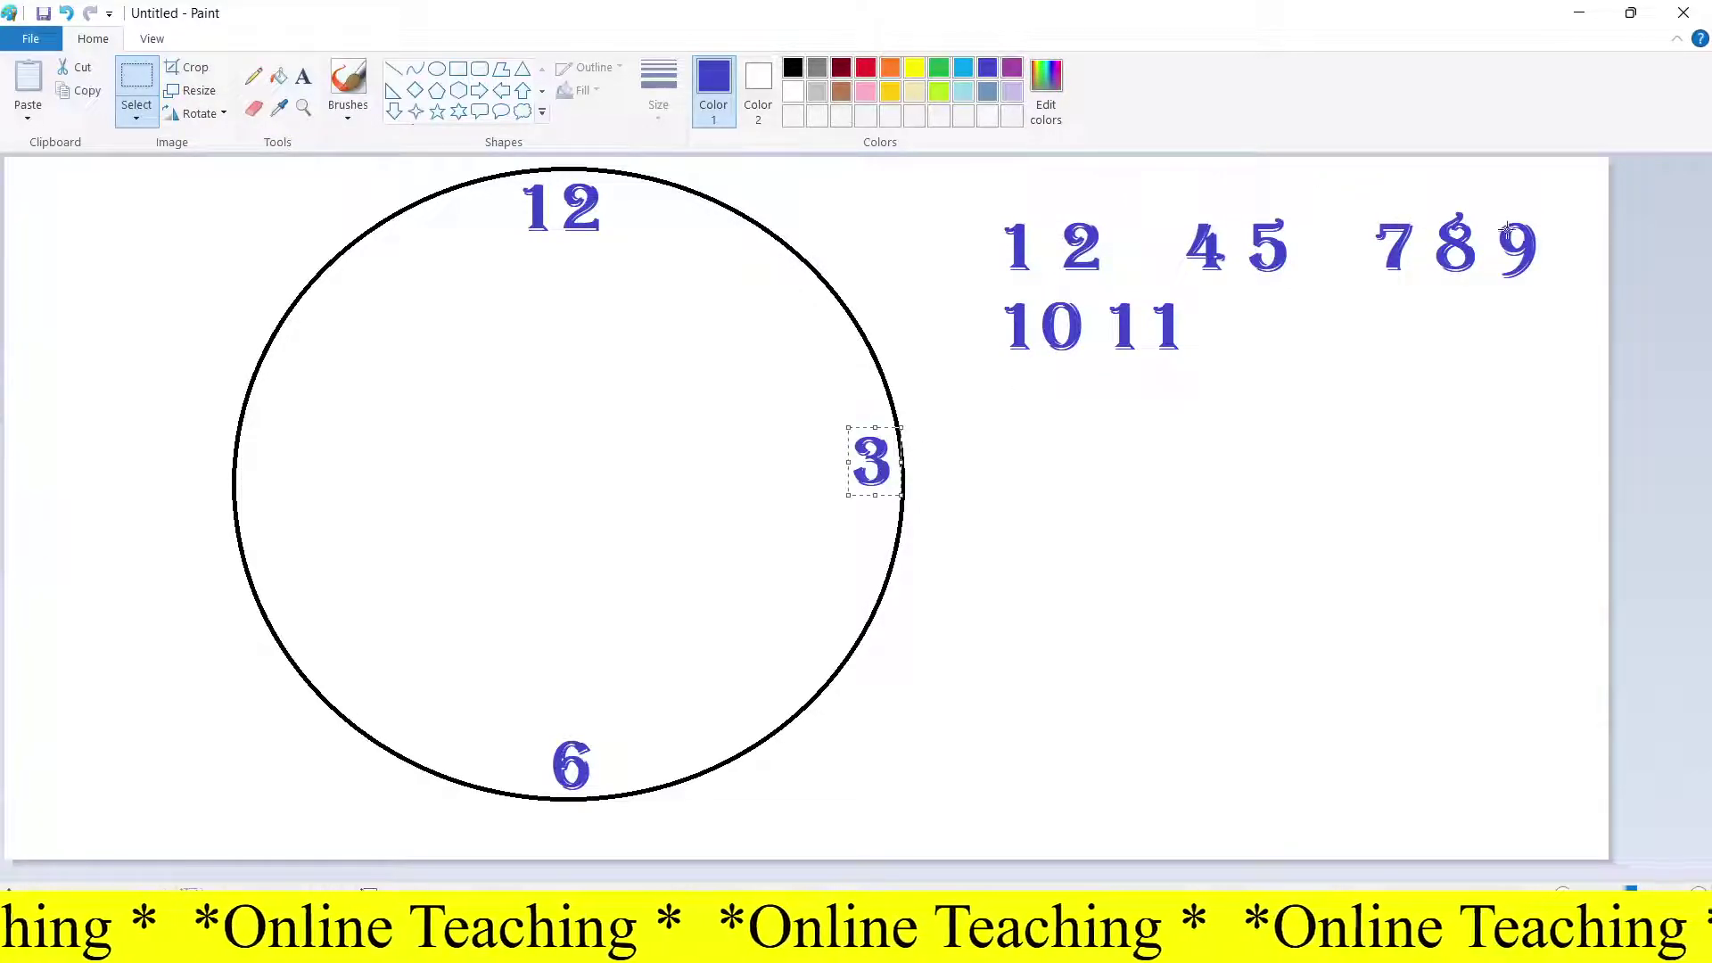
left_click_drag(1485, 206, 273, 493)
left_click(1093, 543)
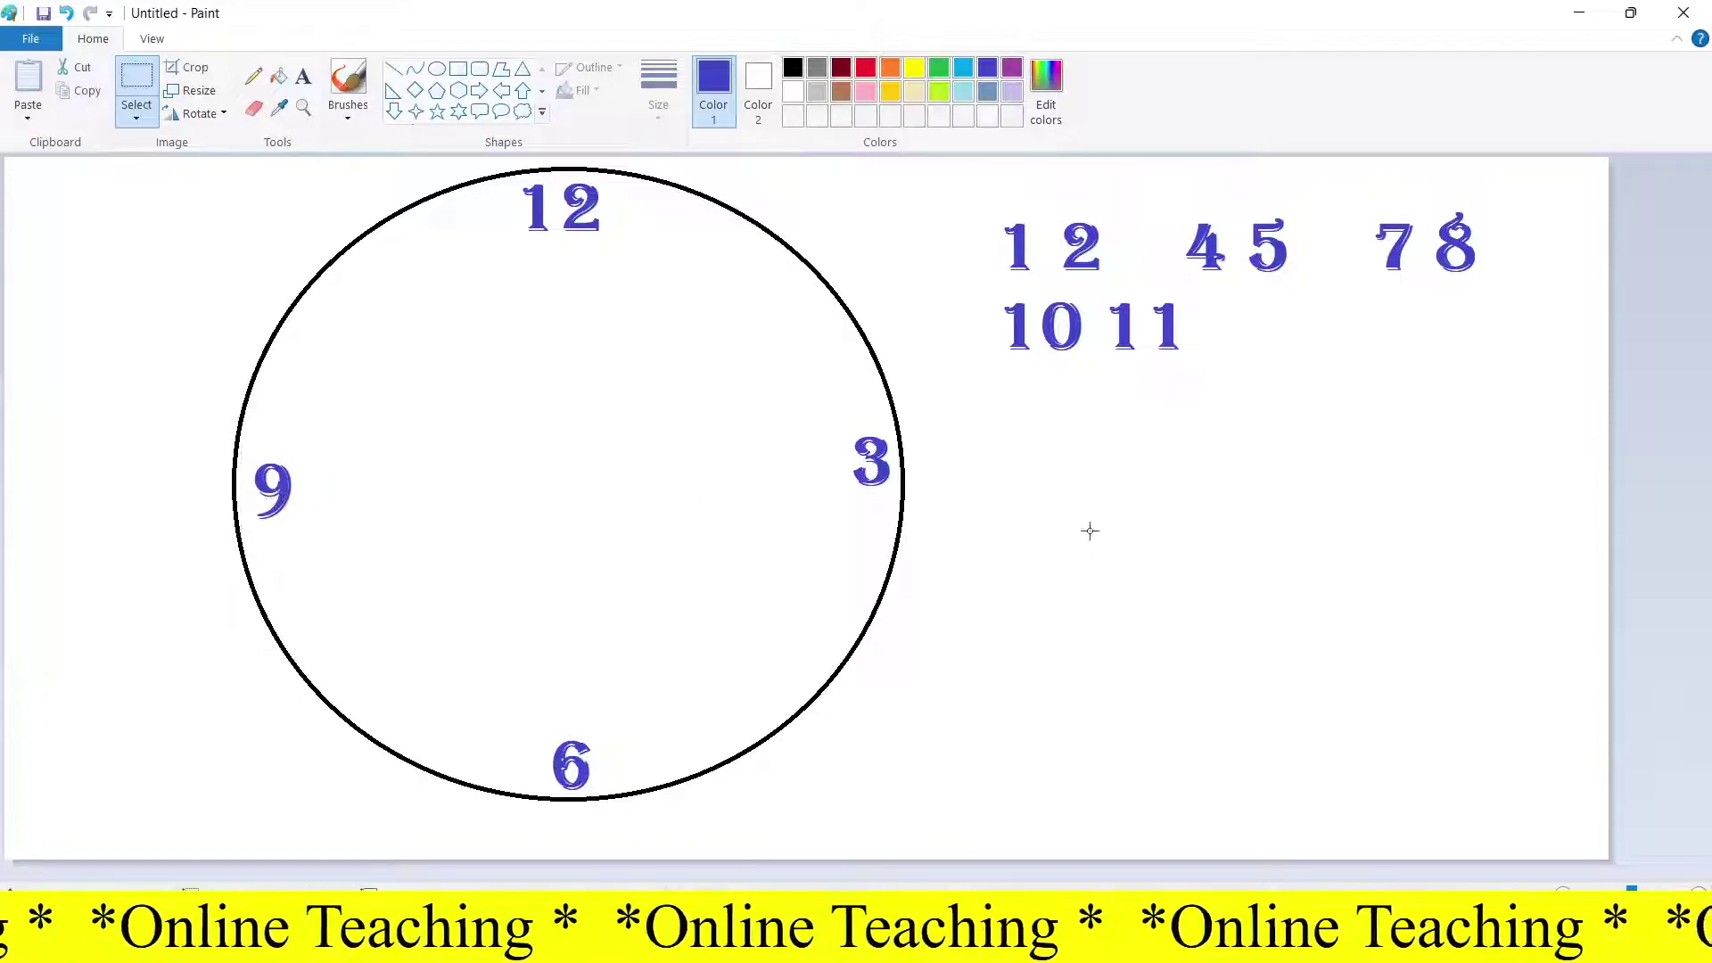
left_click_drag(989, 220, 1045, 279)
left_click_drag(723, 307, 845, 304)
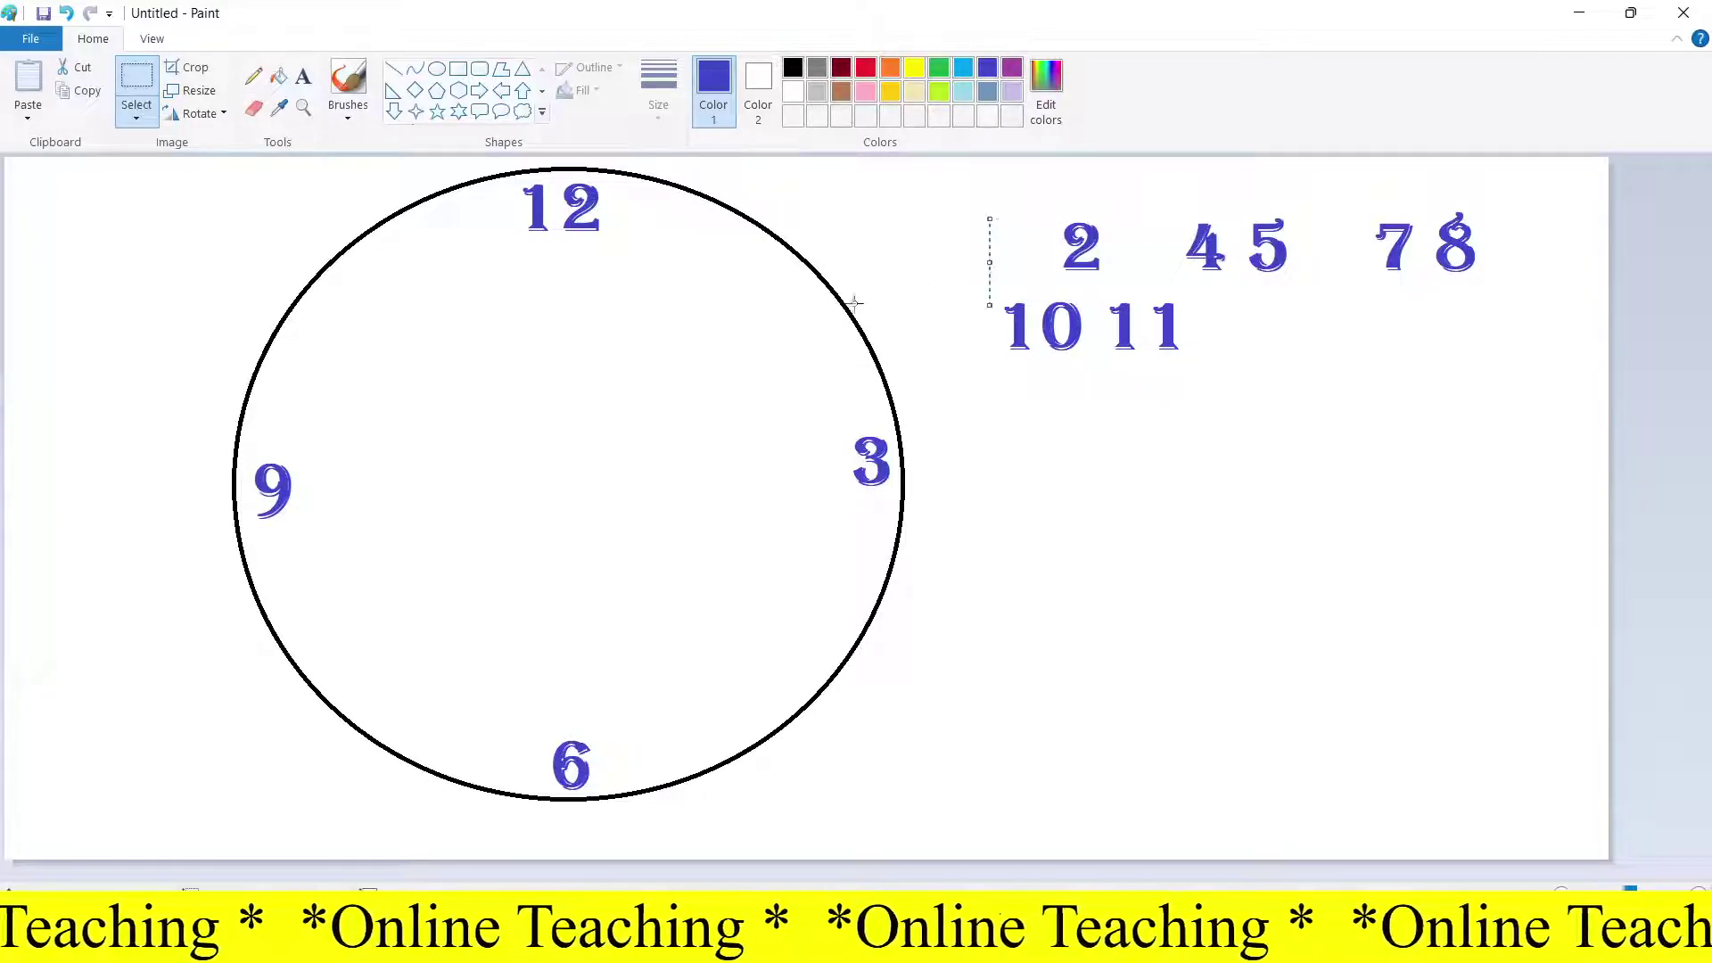
key("ctrl+z")
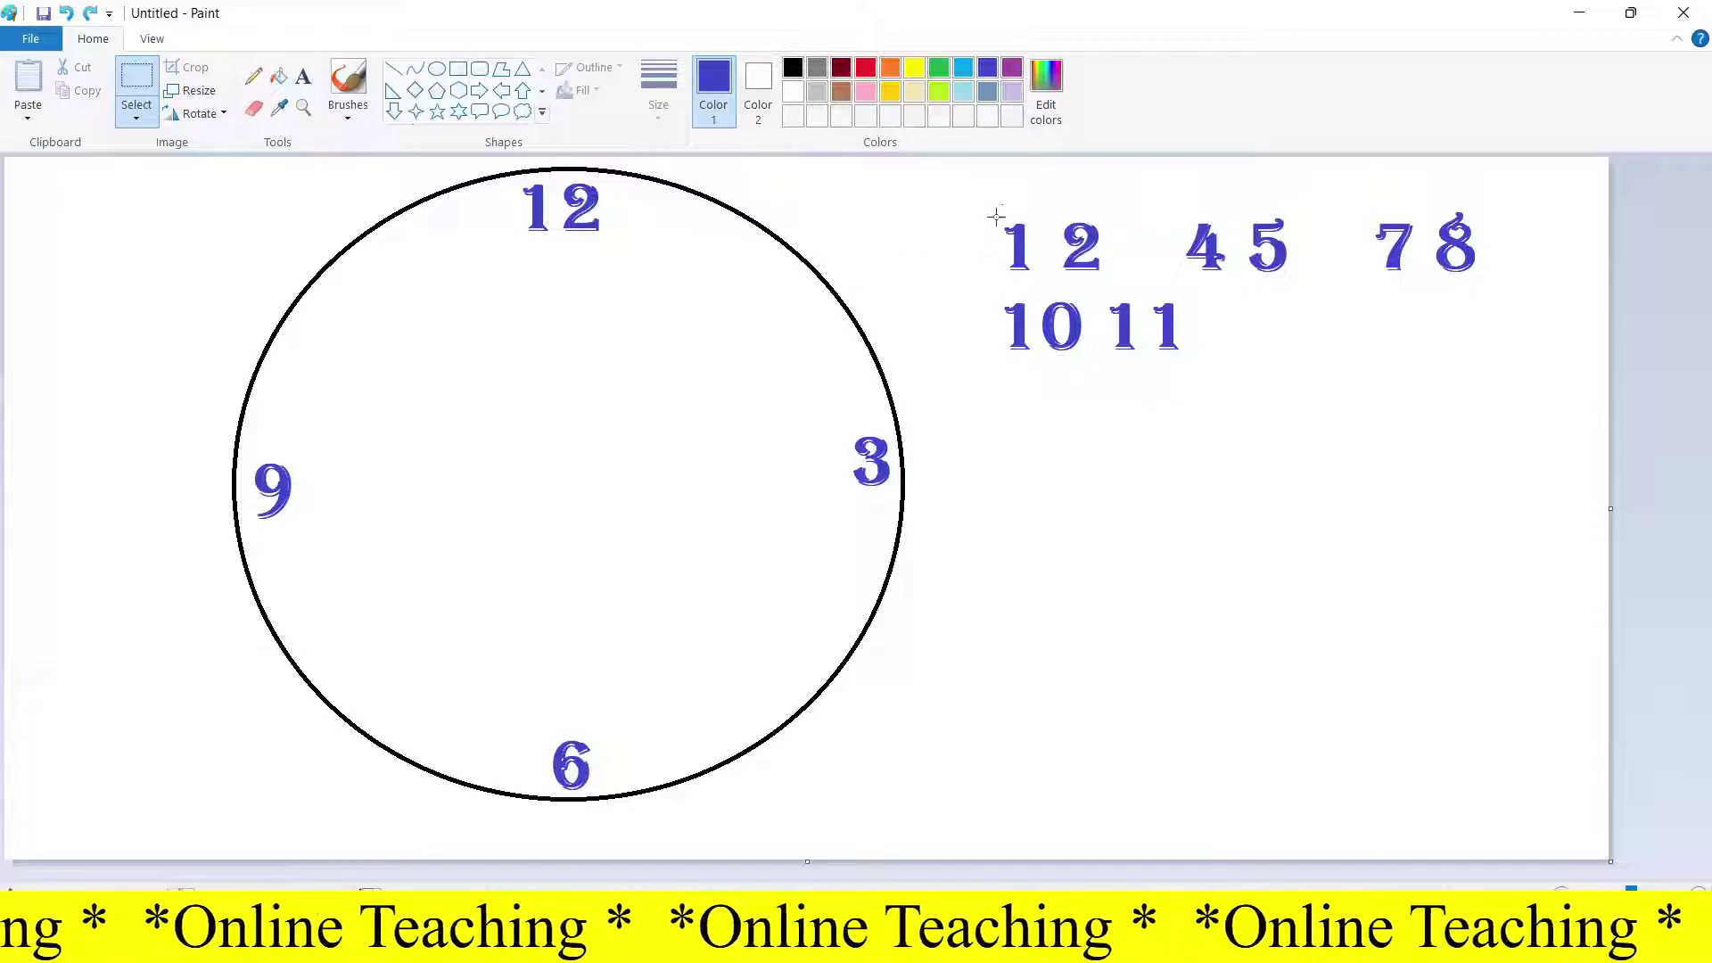
Step: Move the numbers 1, 2, 4 and 5 to their clock positions inside the circle's right half
left_click_drag(992, 209, 724, 256)
left_click_drag(1053, 212, 1092, 255)
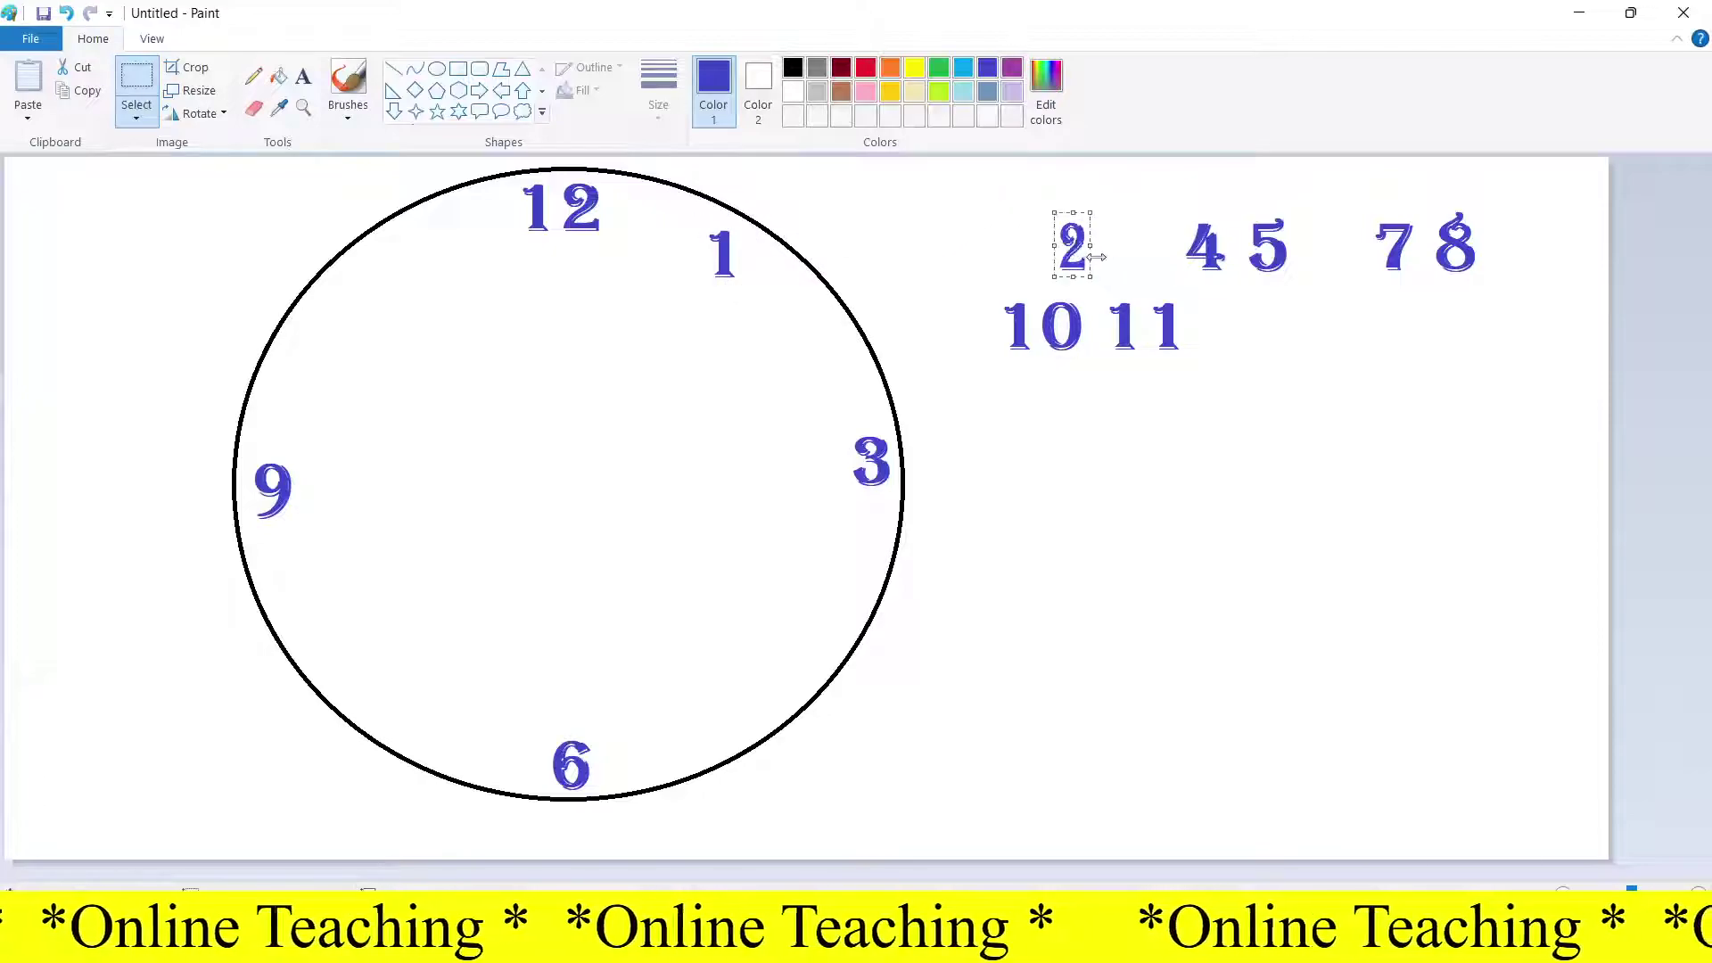
key("ctrl+z")
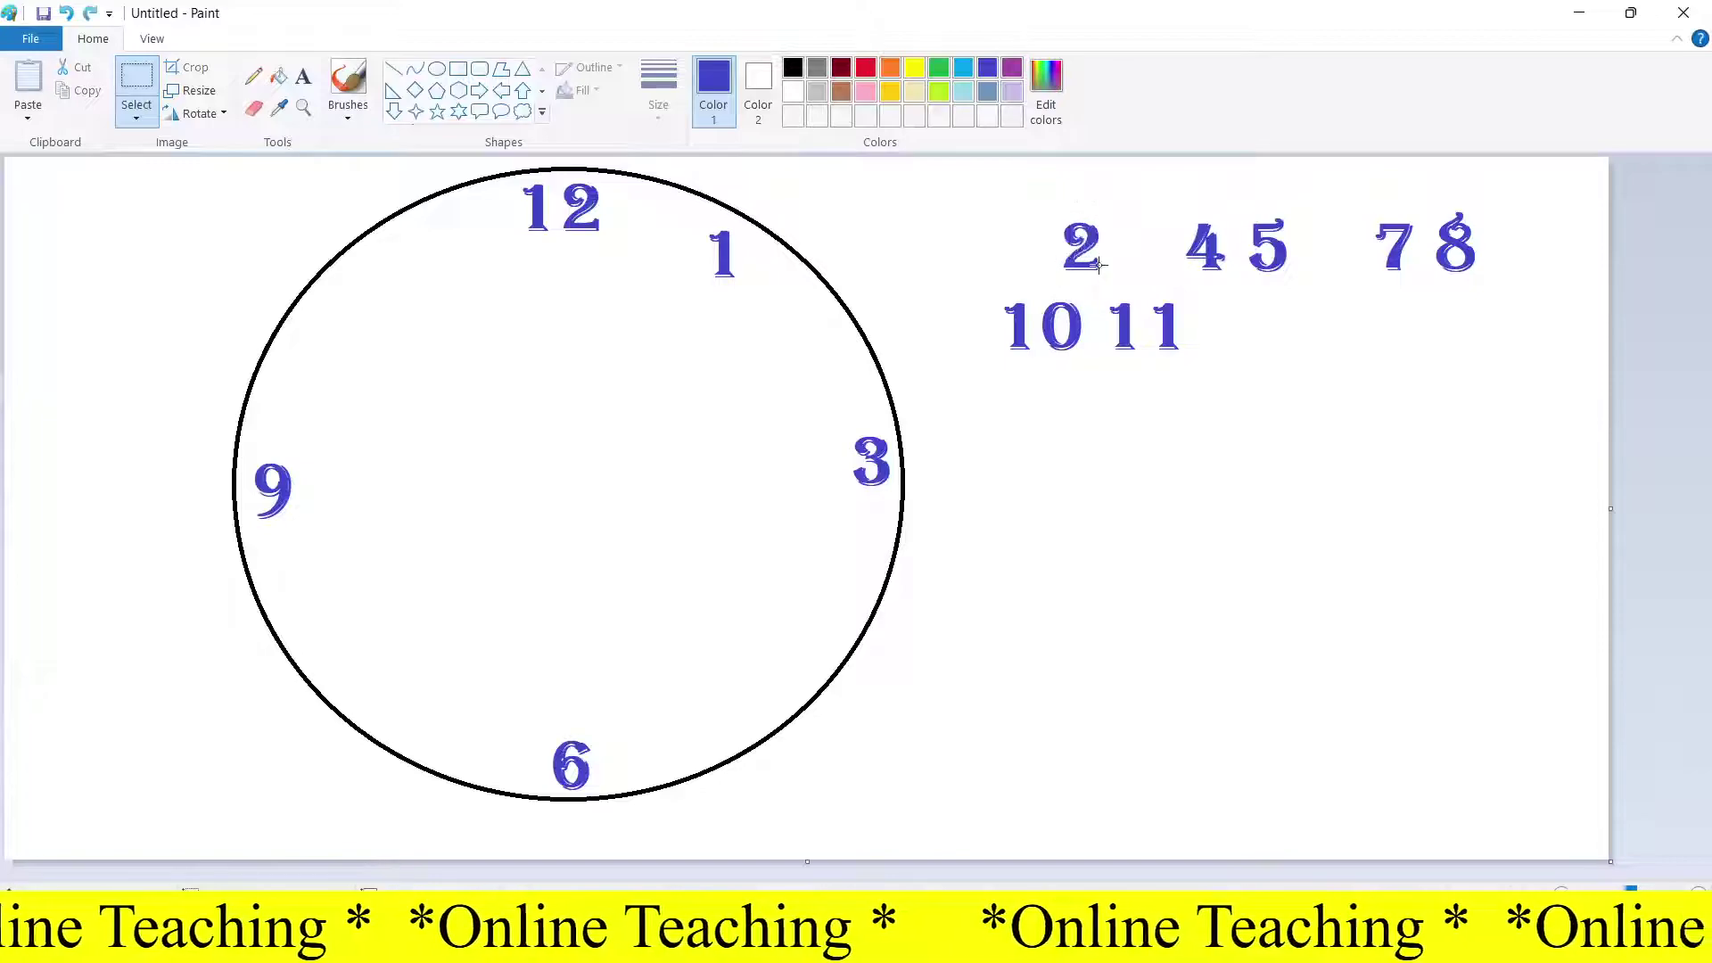
left_click_drag(1052, 206, 821, 336)
left_click_drag(1174, 207, 843, 593)
mouse_move(1232, 207)
left_mouse_down()
mouse_move(1303, 287)
mouse_move(812, 688)
mouse_move(718, 708)
mouse_move(737, 707)
left_mouse_up()
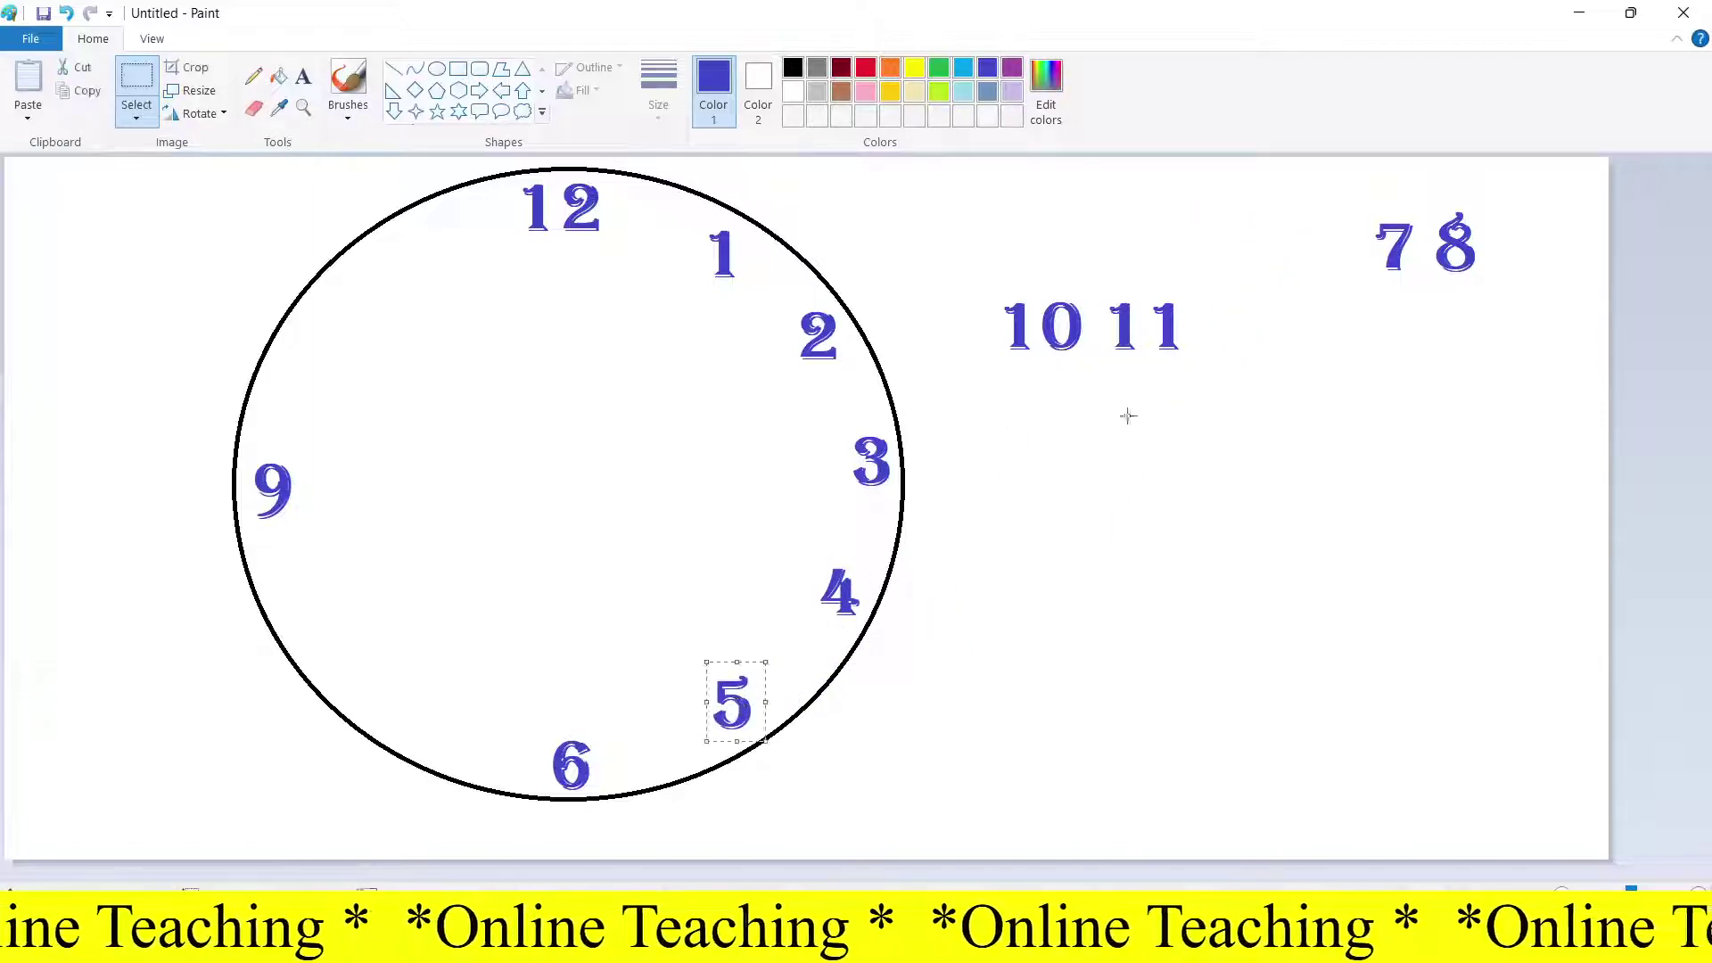
Step: Move the numbers 7, 8, 10 and 11 to their clock positions inside the circle's left half
left_click_drag(1361, 198, 427, 723)
left_click_drag(1427, 202, 322, 621)
left_click_drag(981, 278, 332, 351)
left_click_drag(1080, 282, 1200, 371)
left_click_drag(1133, 327, 425, 254)
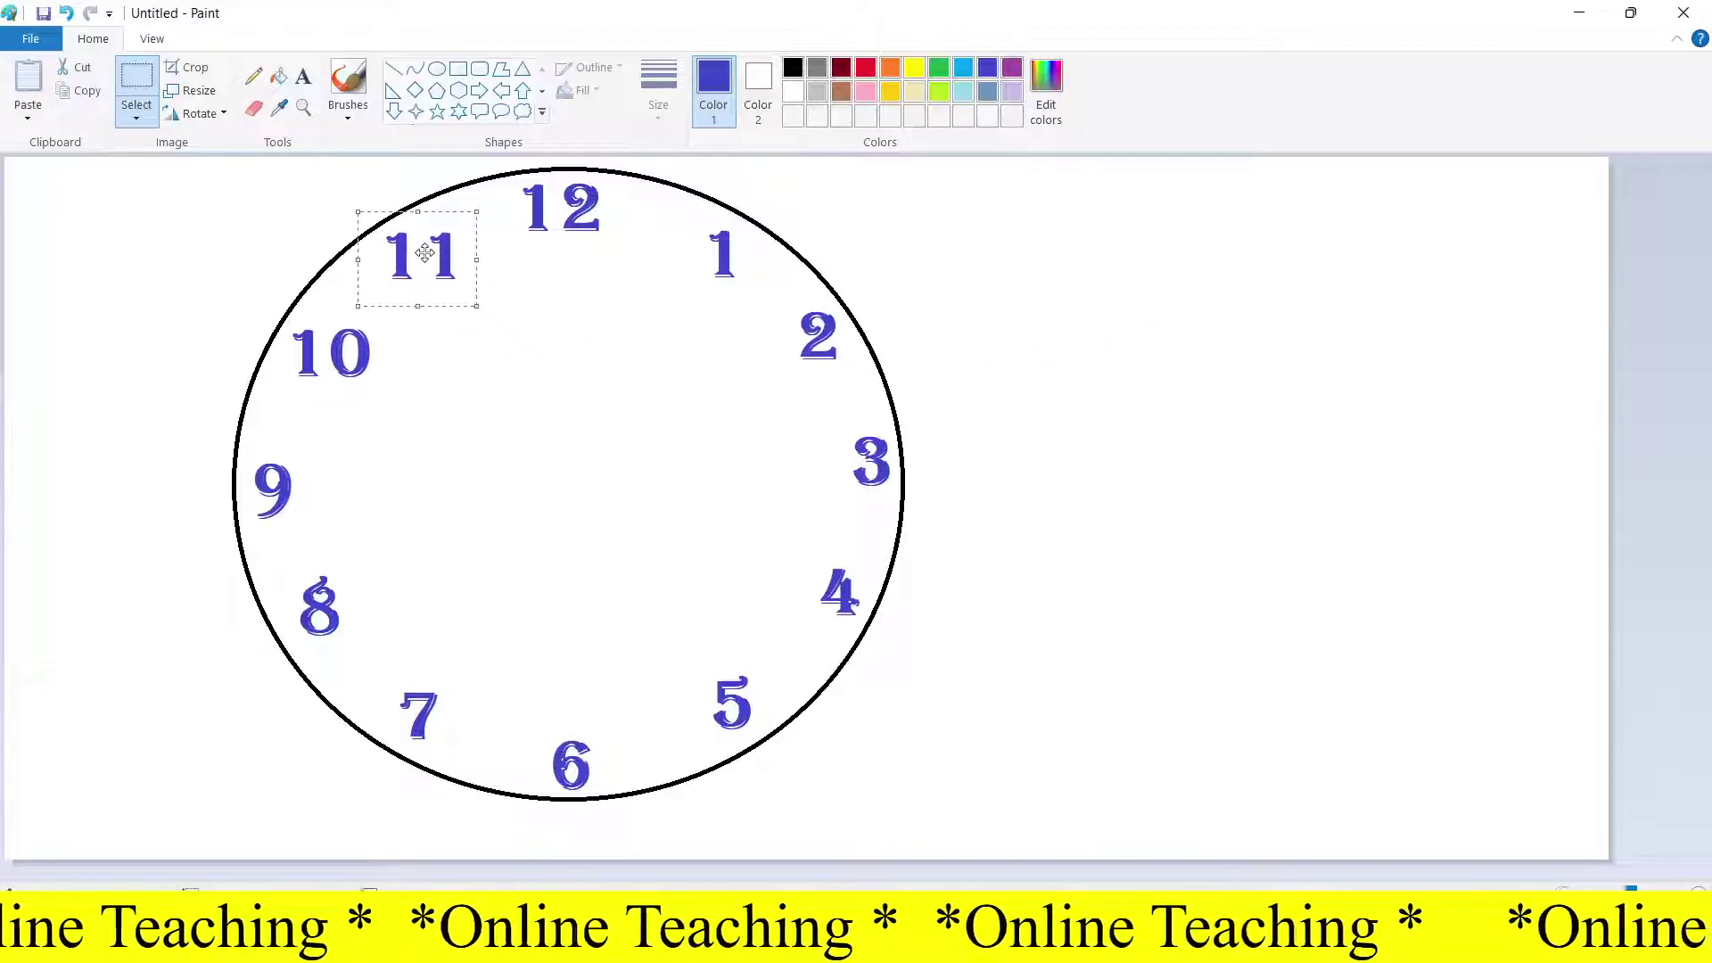
Step: Draw a small black circle at the centre of the clock face and fill it with black
left_click(437, 71)
left_click(793, 68)
left_click_drag(542, 457, 580, 498)
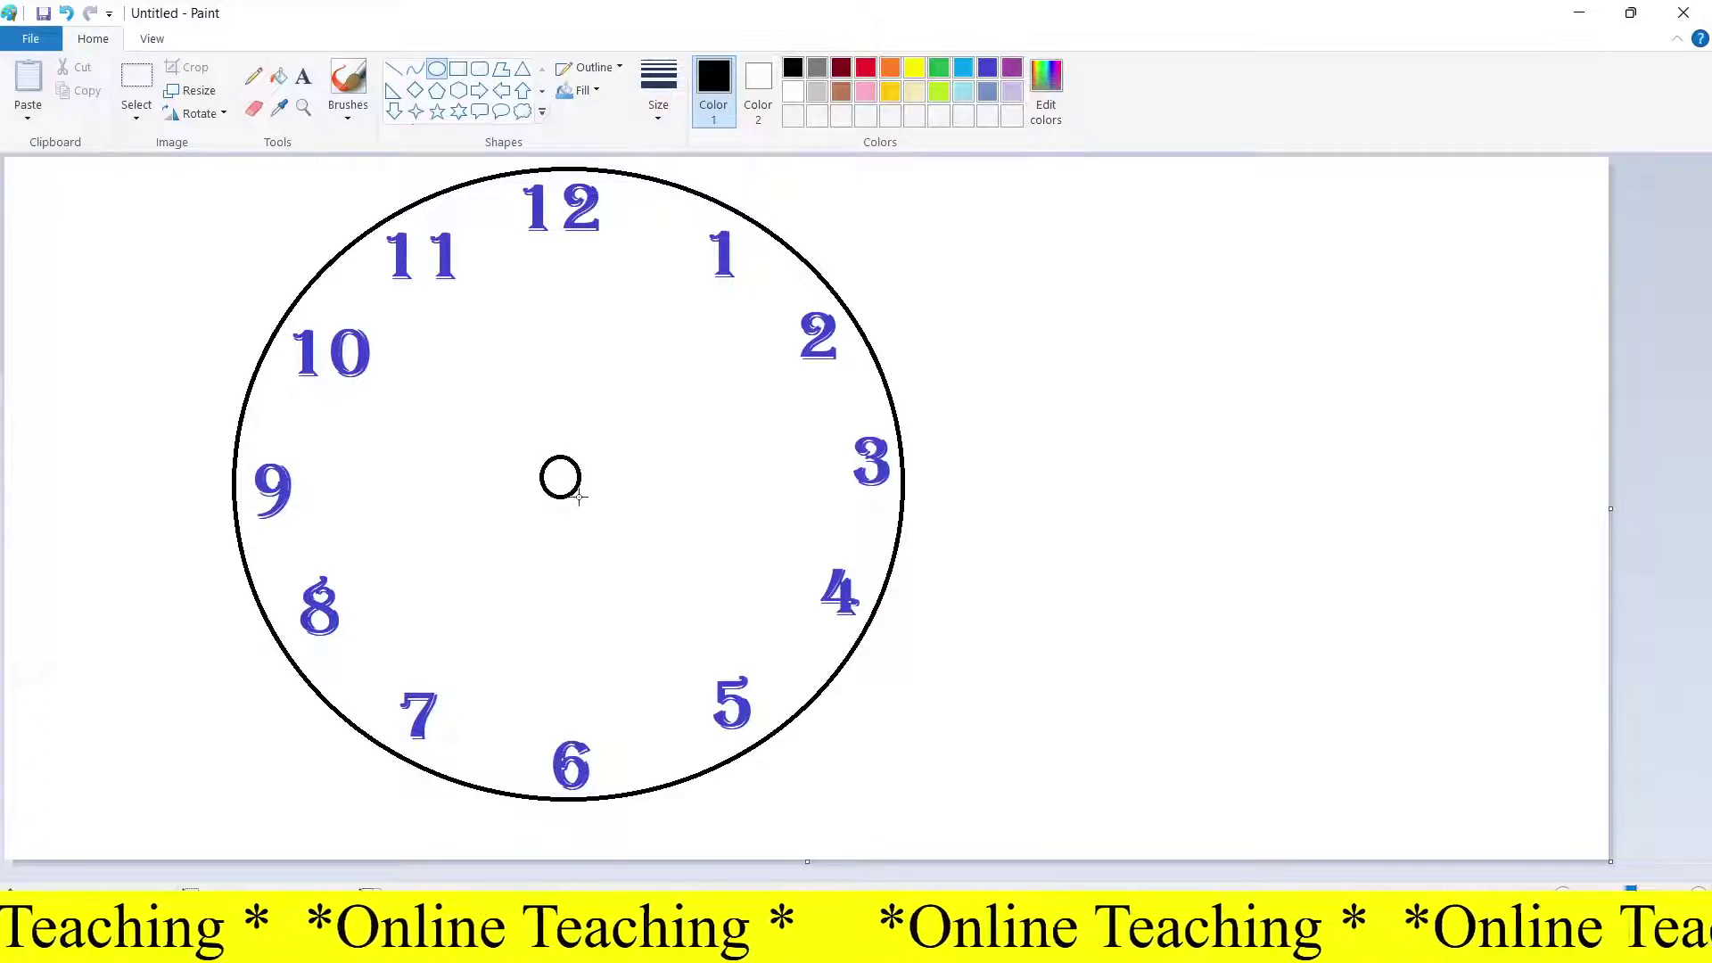
left_click(279, 76)
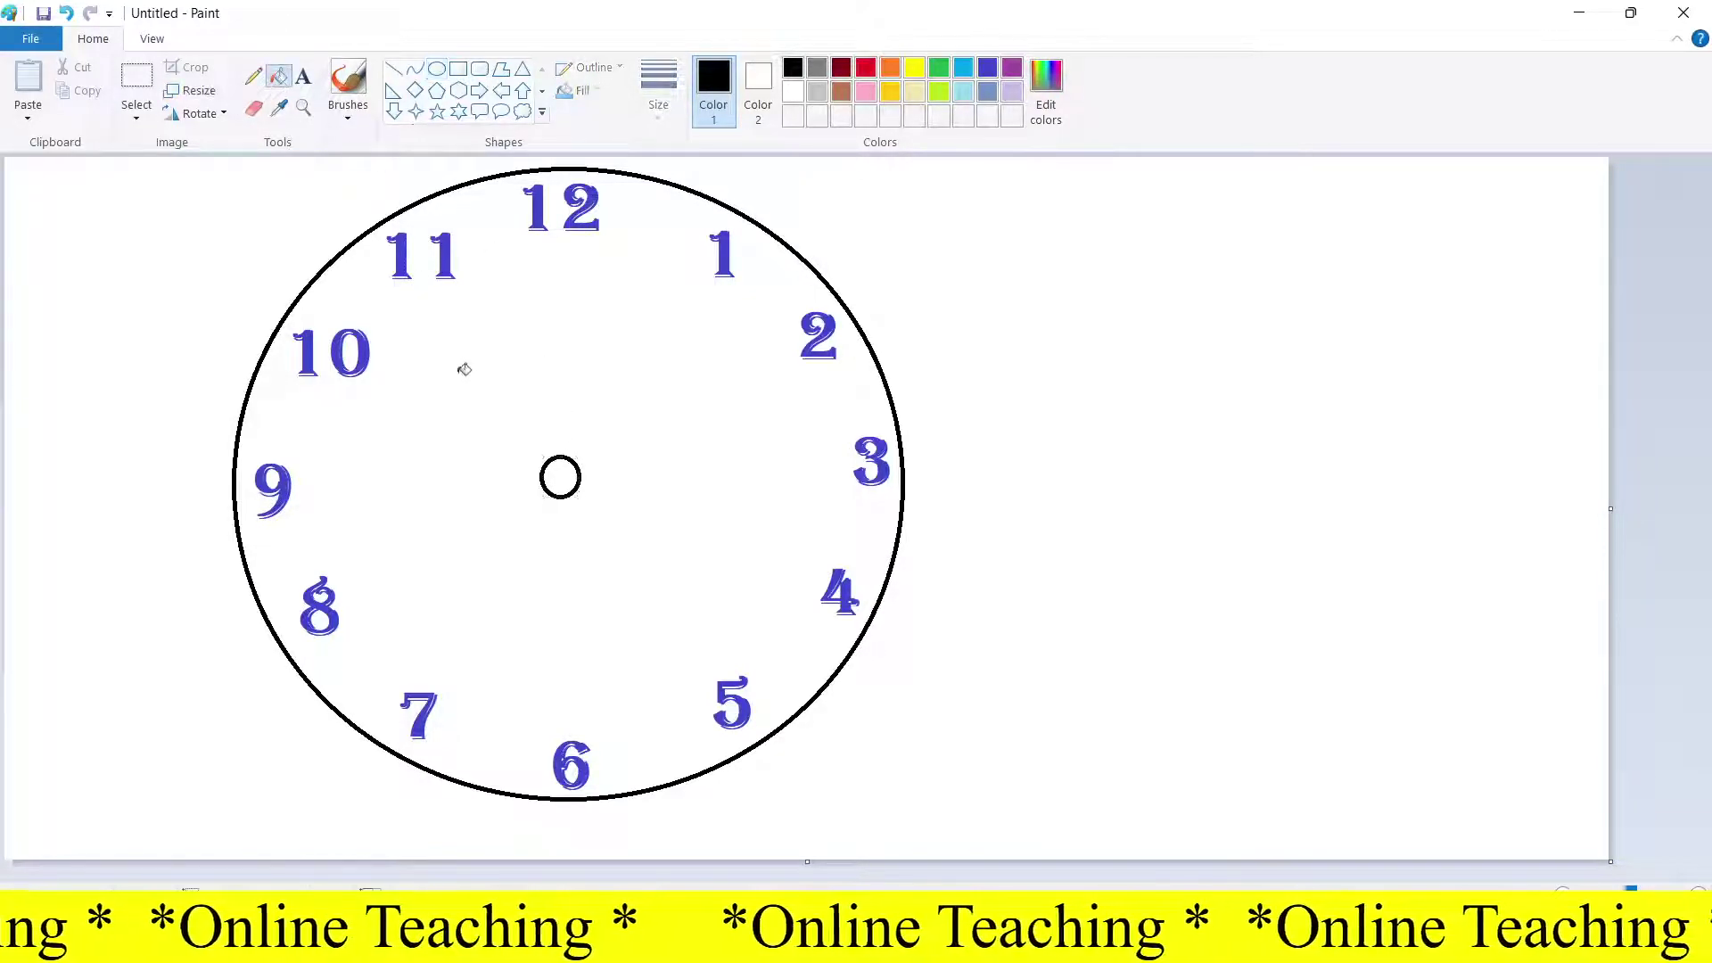
left_click(558, 465)
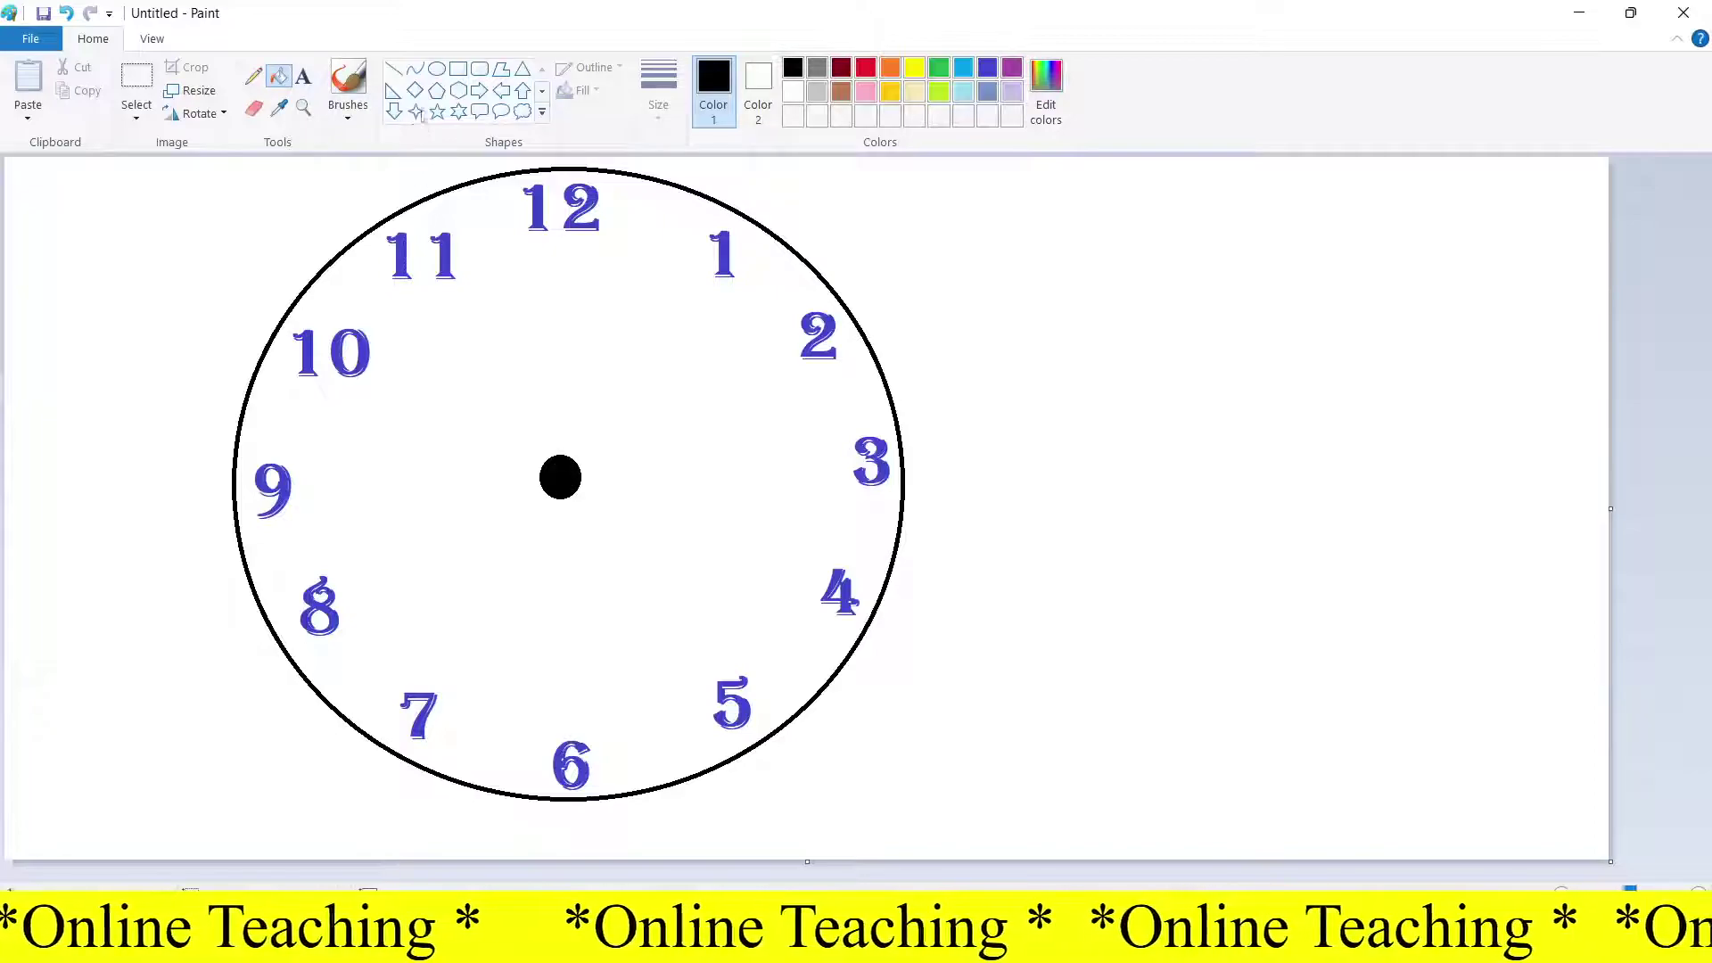
Step: Draw a straight vertical black line from the centre point up to just below the 12 as a clock hand
left_click(393, 69)
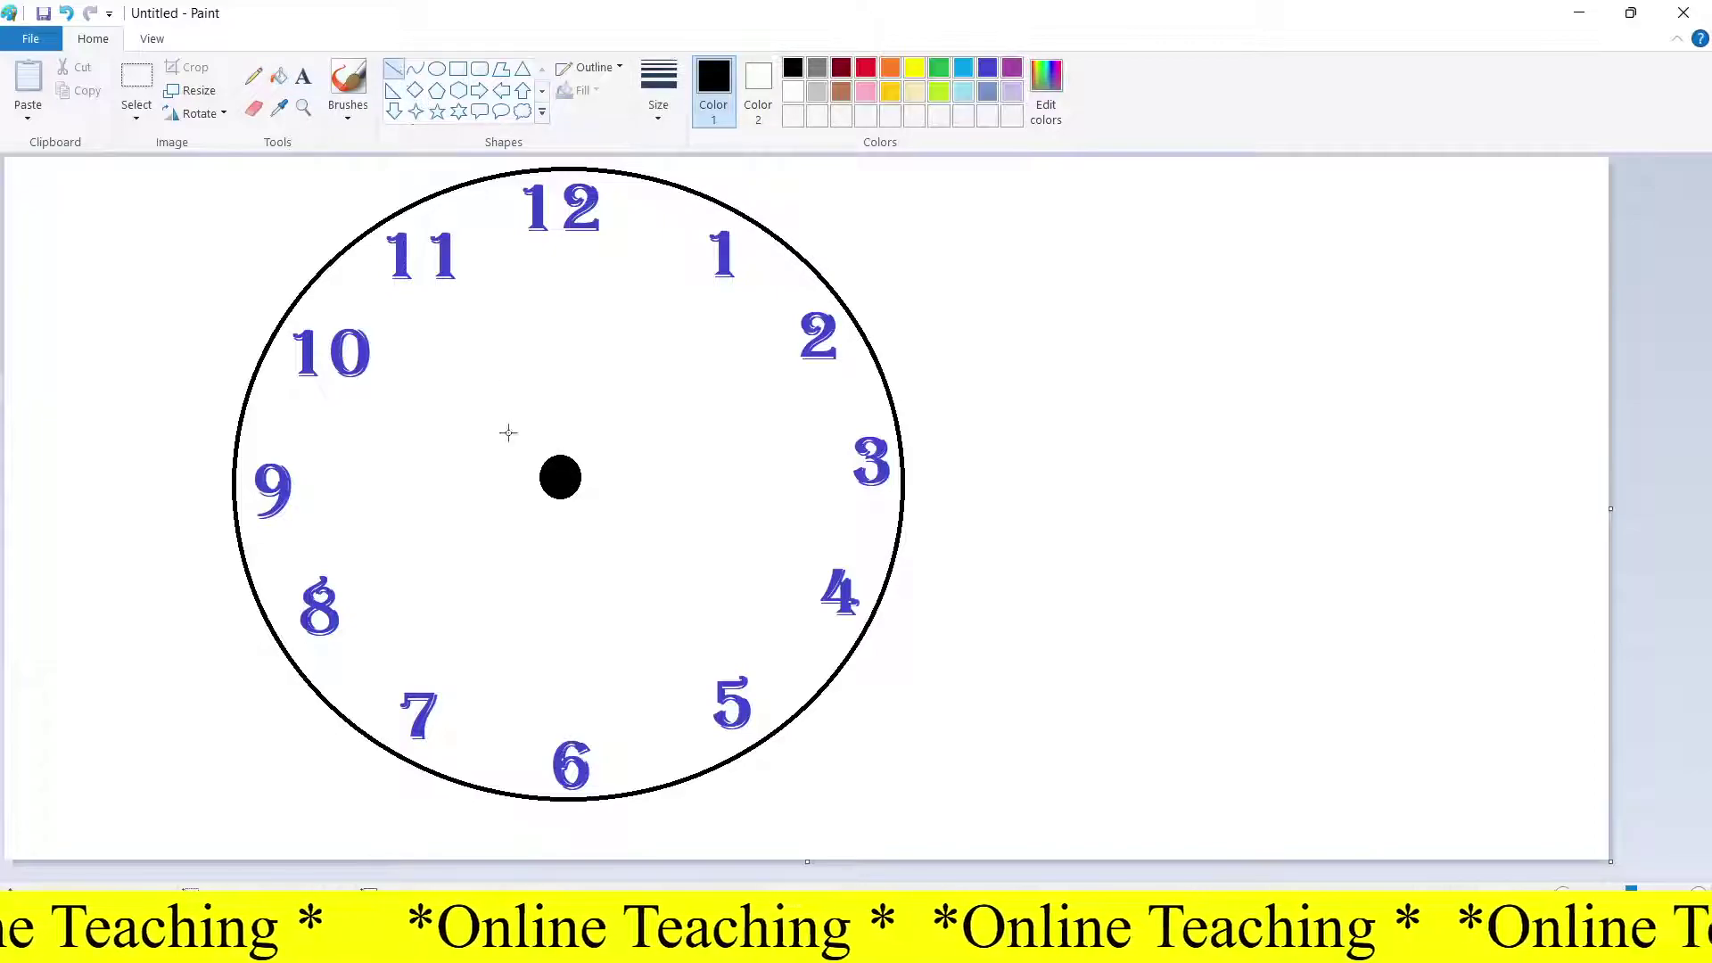
left_click_drag(561, 472, 562, 245)
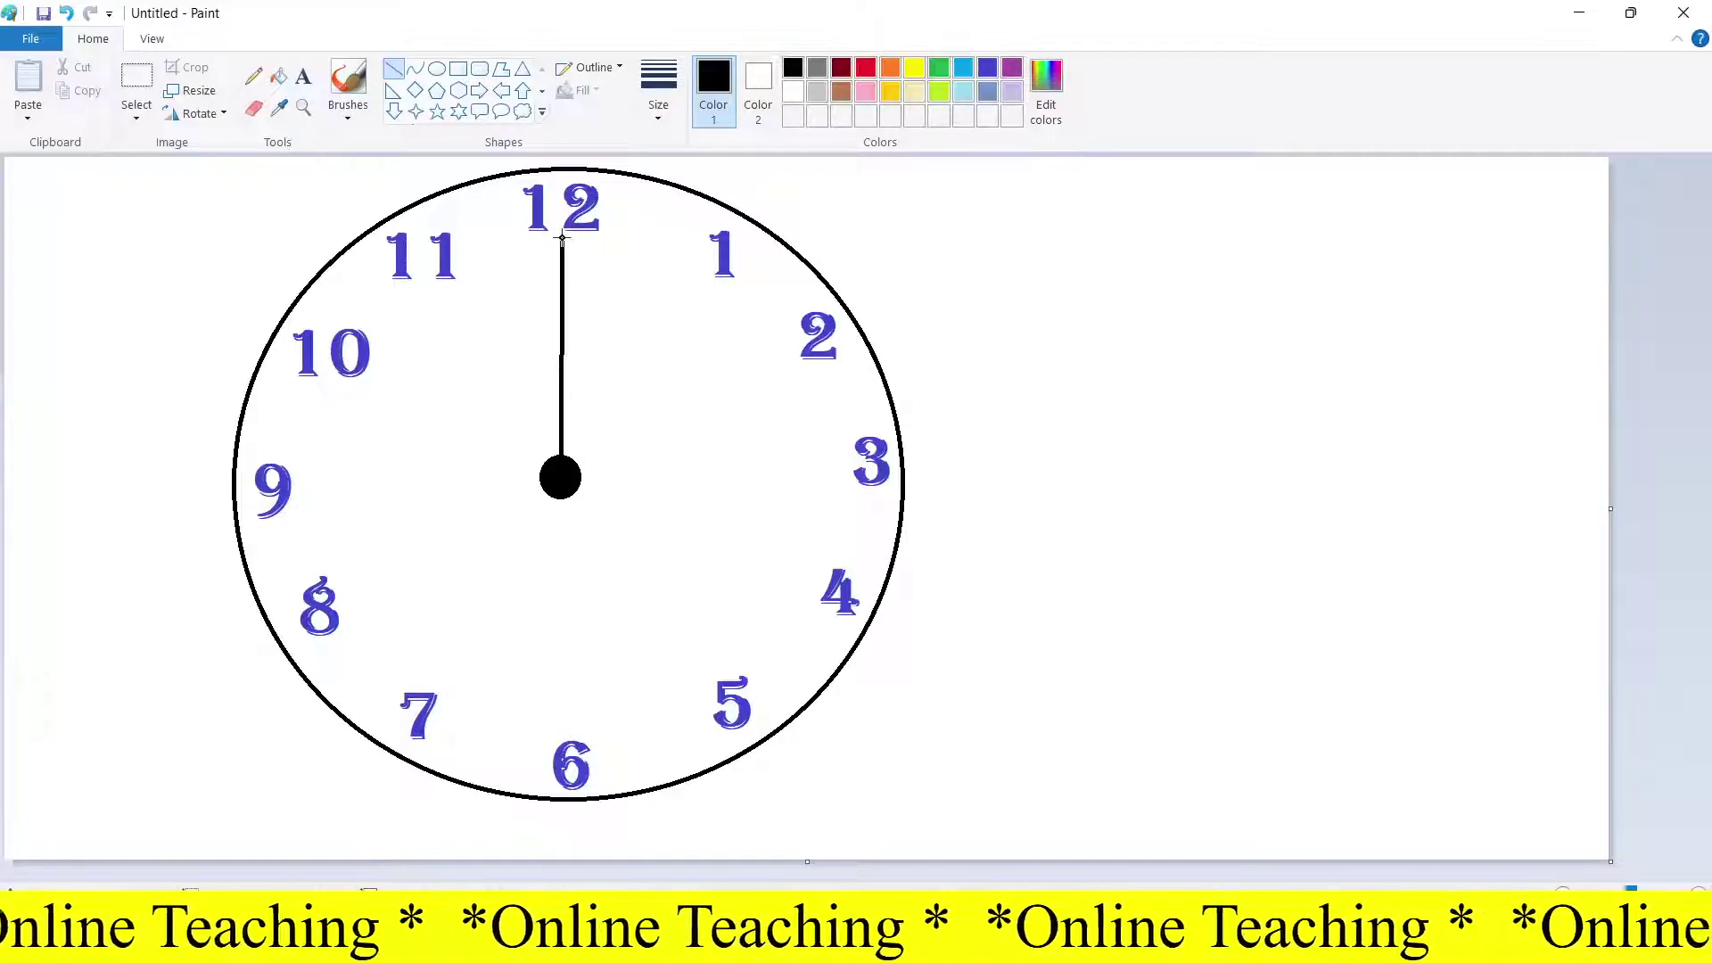
mouse_move(562, 237)
left_mouse_down()
mouse_move(553, 305)
mouse_move(561, 244)
left_mouse_up()
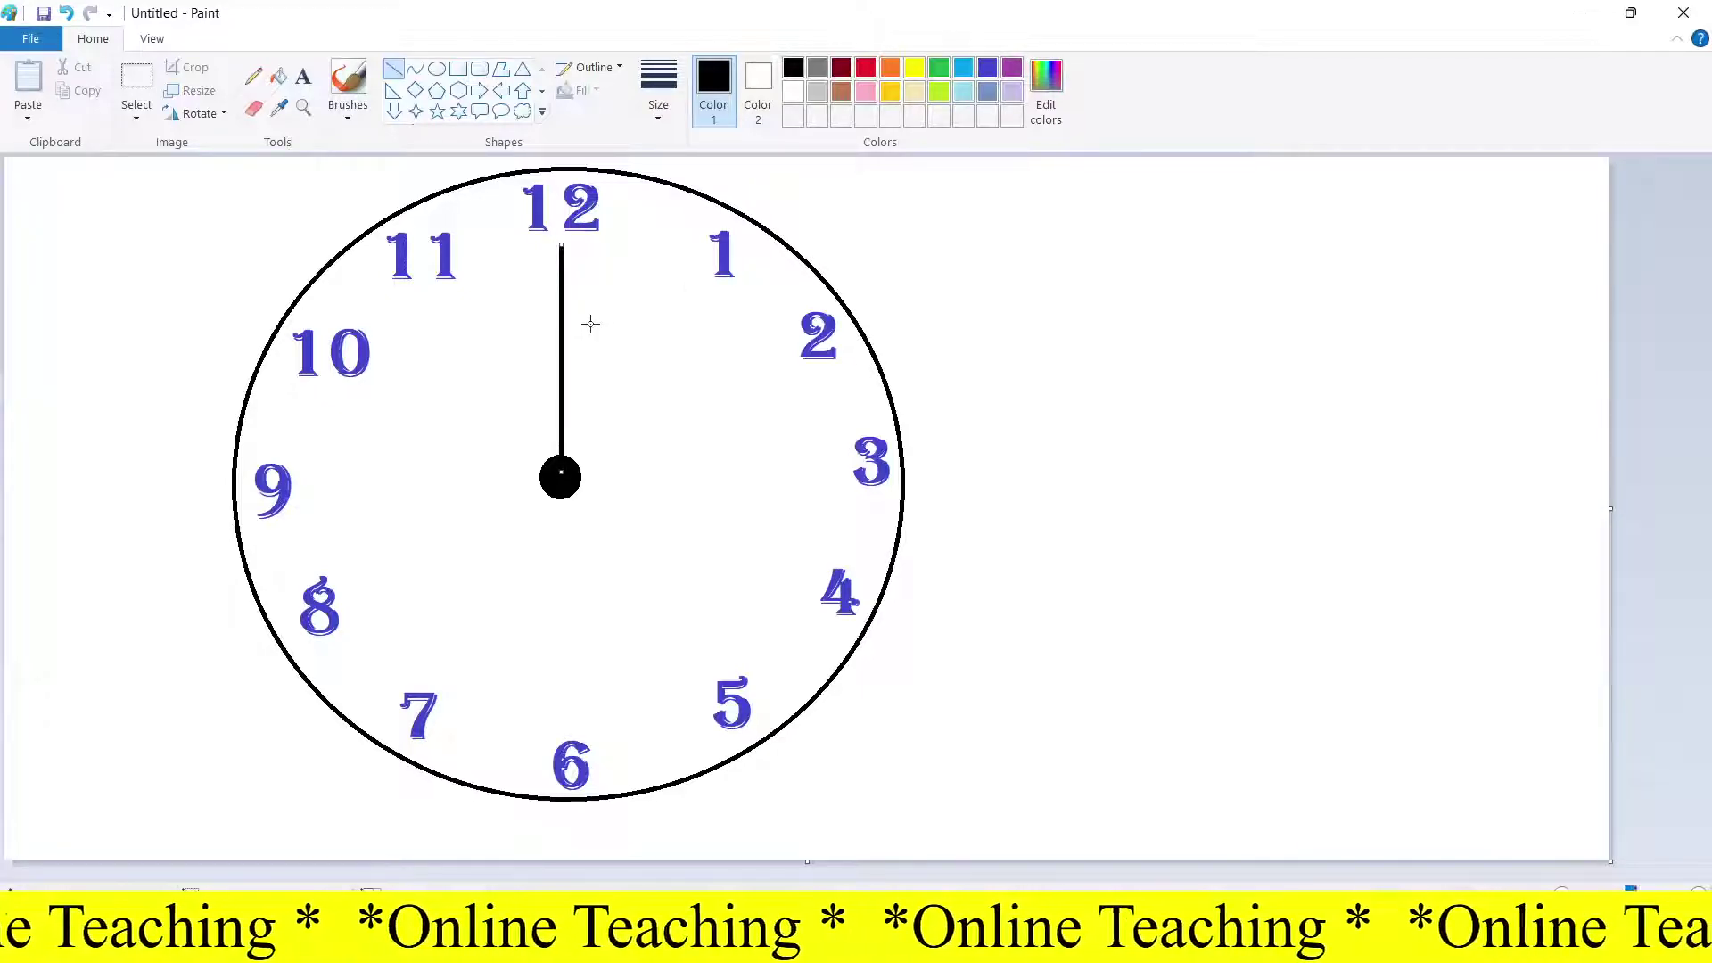
Step: Thicken the vertical clock hand several sizes and align its lower end with the centre point
key("ctrl+plus")
key("ctrl+plus")
key("ctrl+plus")
key("ctrl+plus")
key("ctrl+plus")
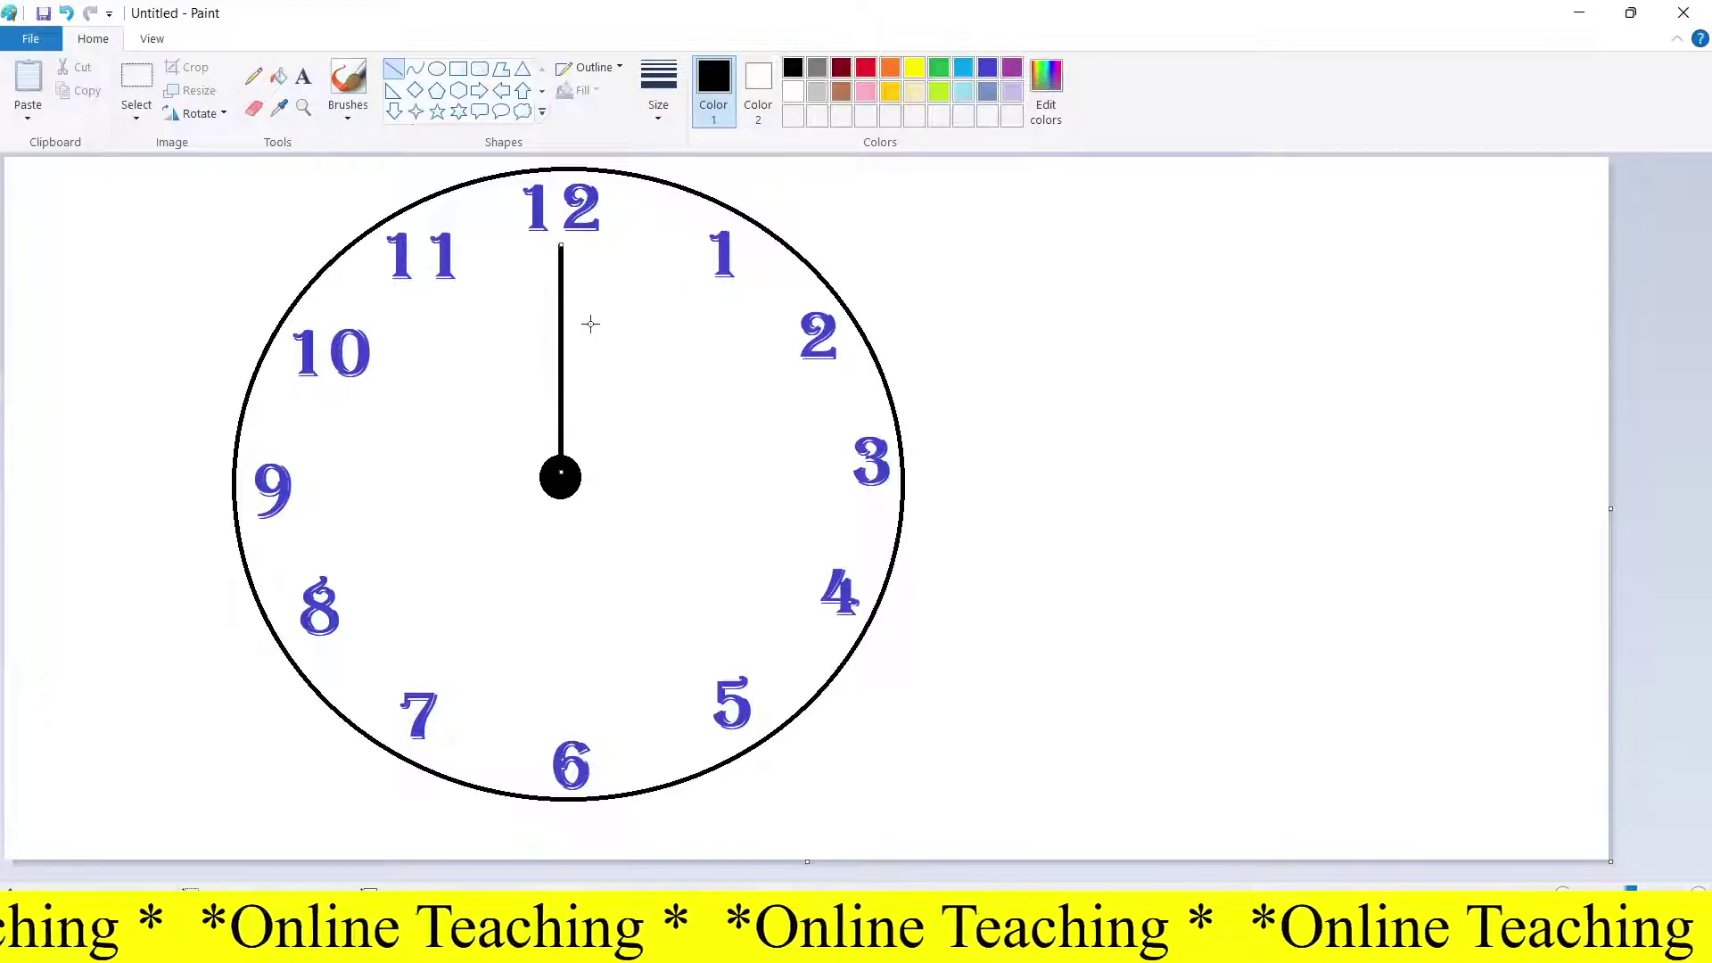
key("ctrl+plus")
key("ctrl+plus")
key("ctrl+plus")
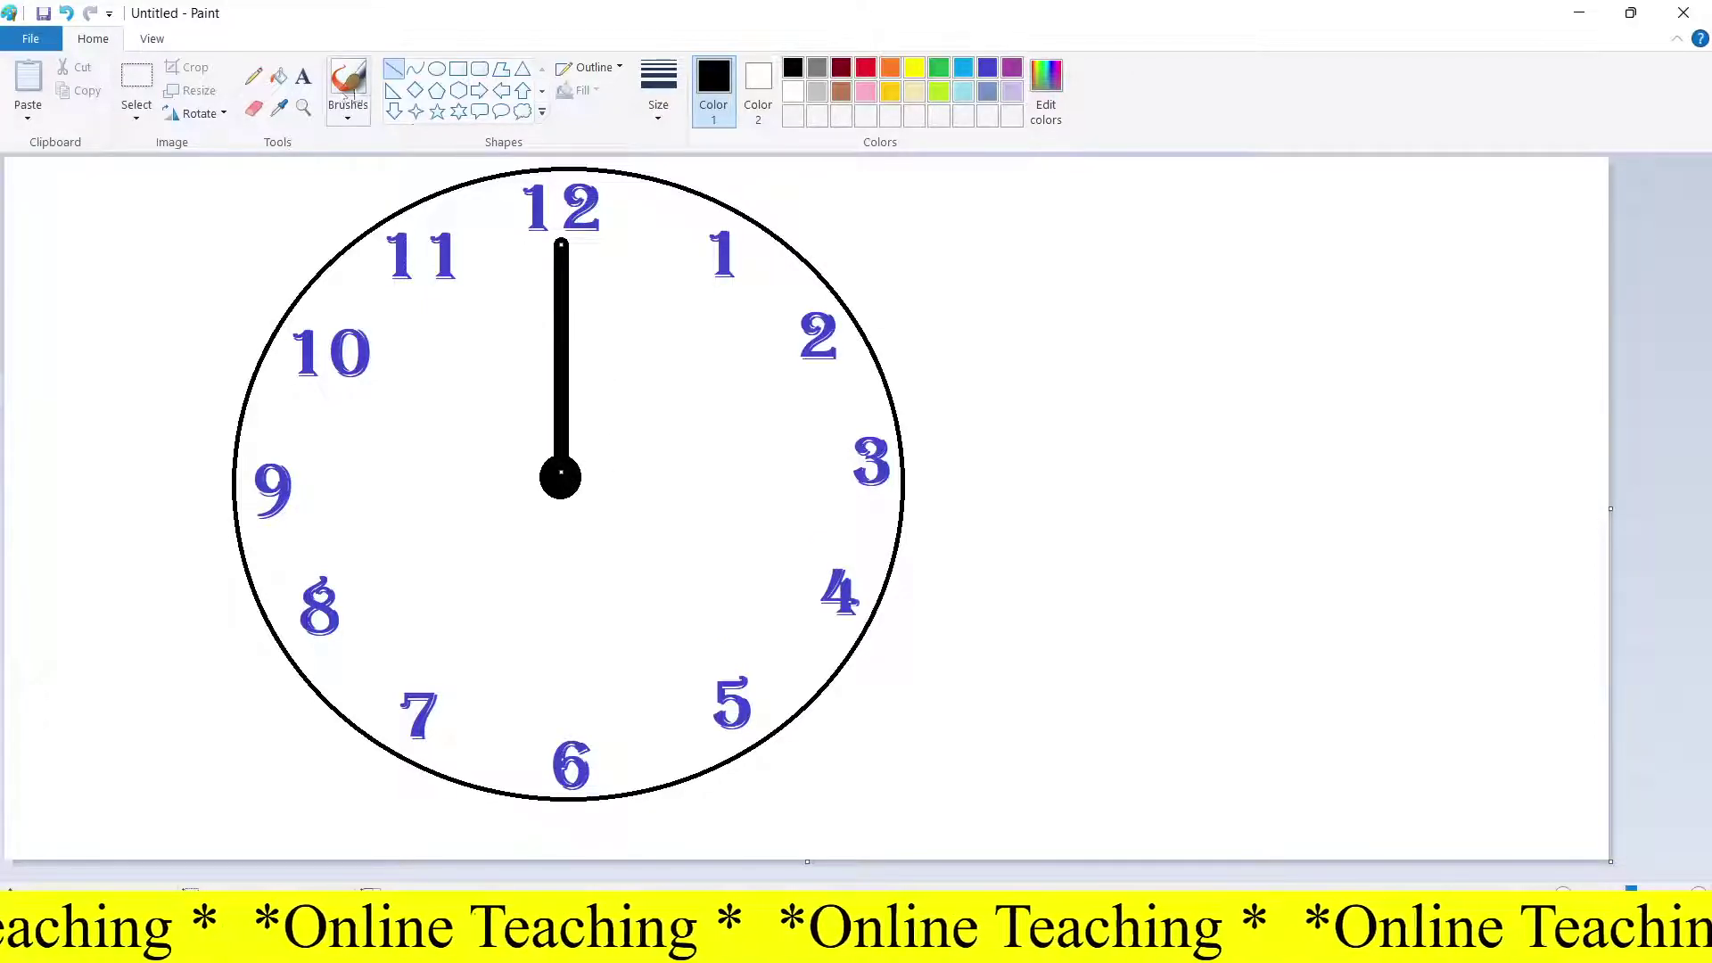
mouse_move(562, 486)
left_mouse_down()
mouse_move(615, 412)
mouse_move(559, 488)
left_mouse_up()
left_click(603, 482)
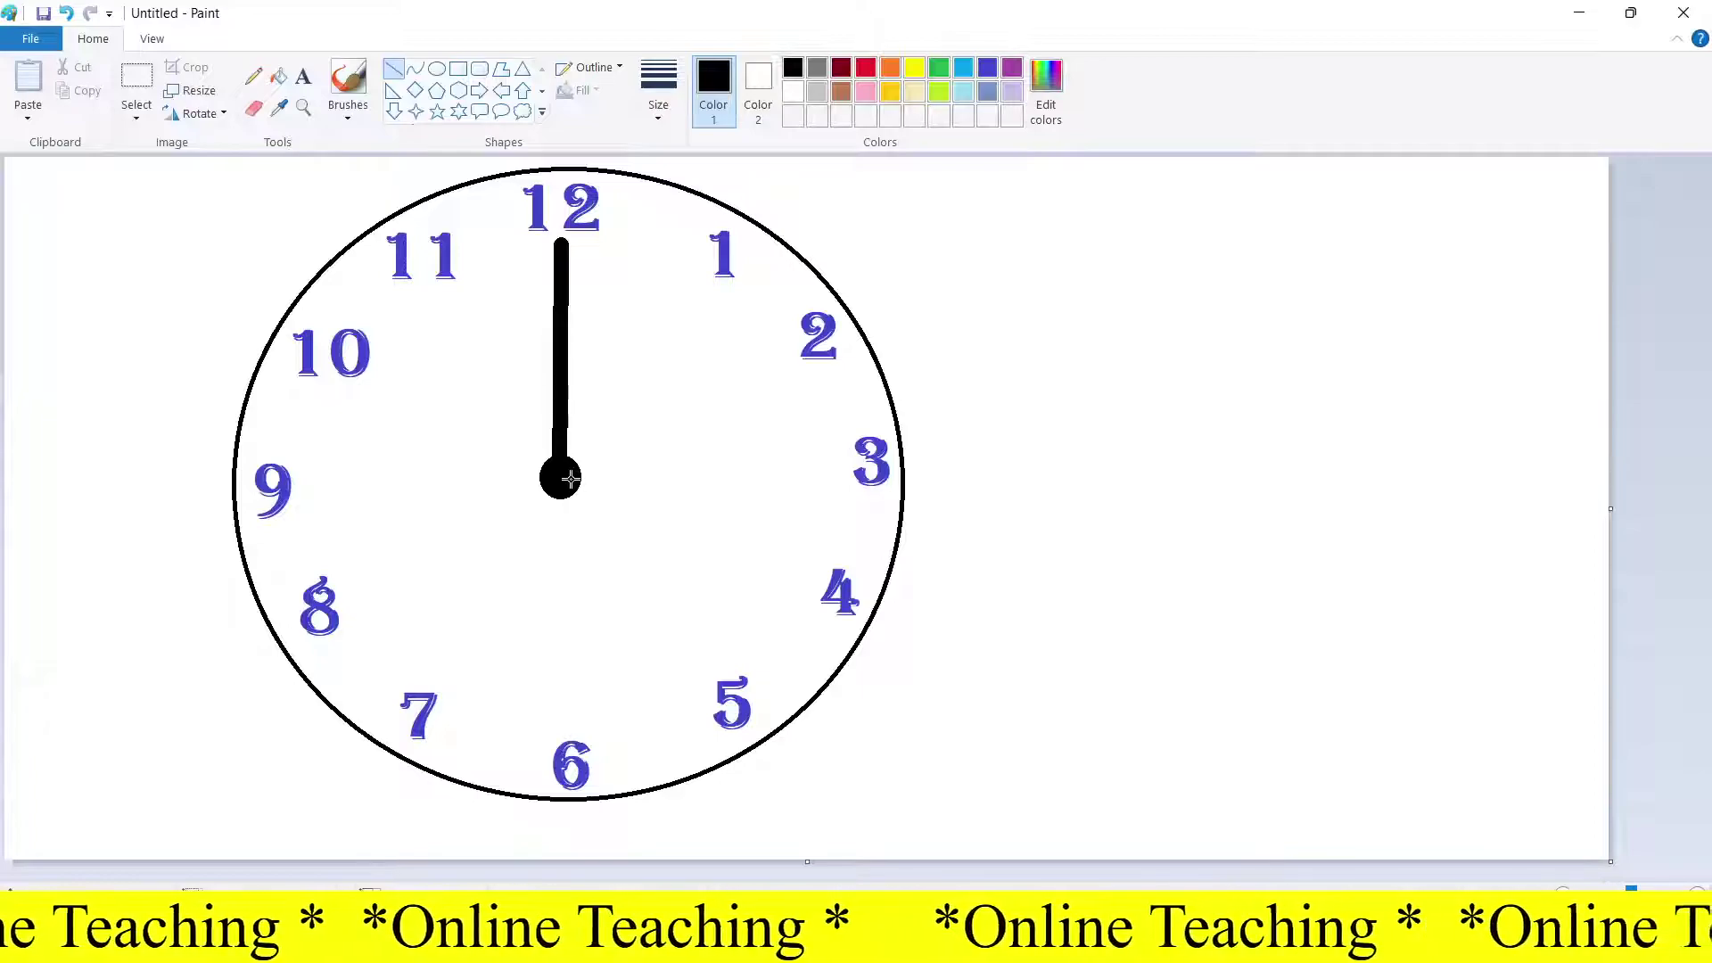
Step: Draw two more thick black hands from the centre point, one towards the 3 and one between the 1 and 2
left_click_drag(571, 478, 829, 474)
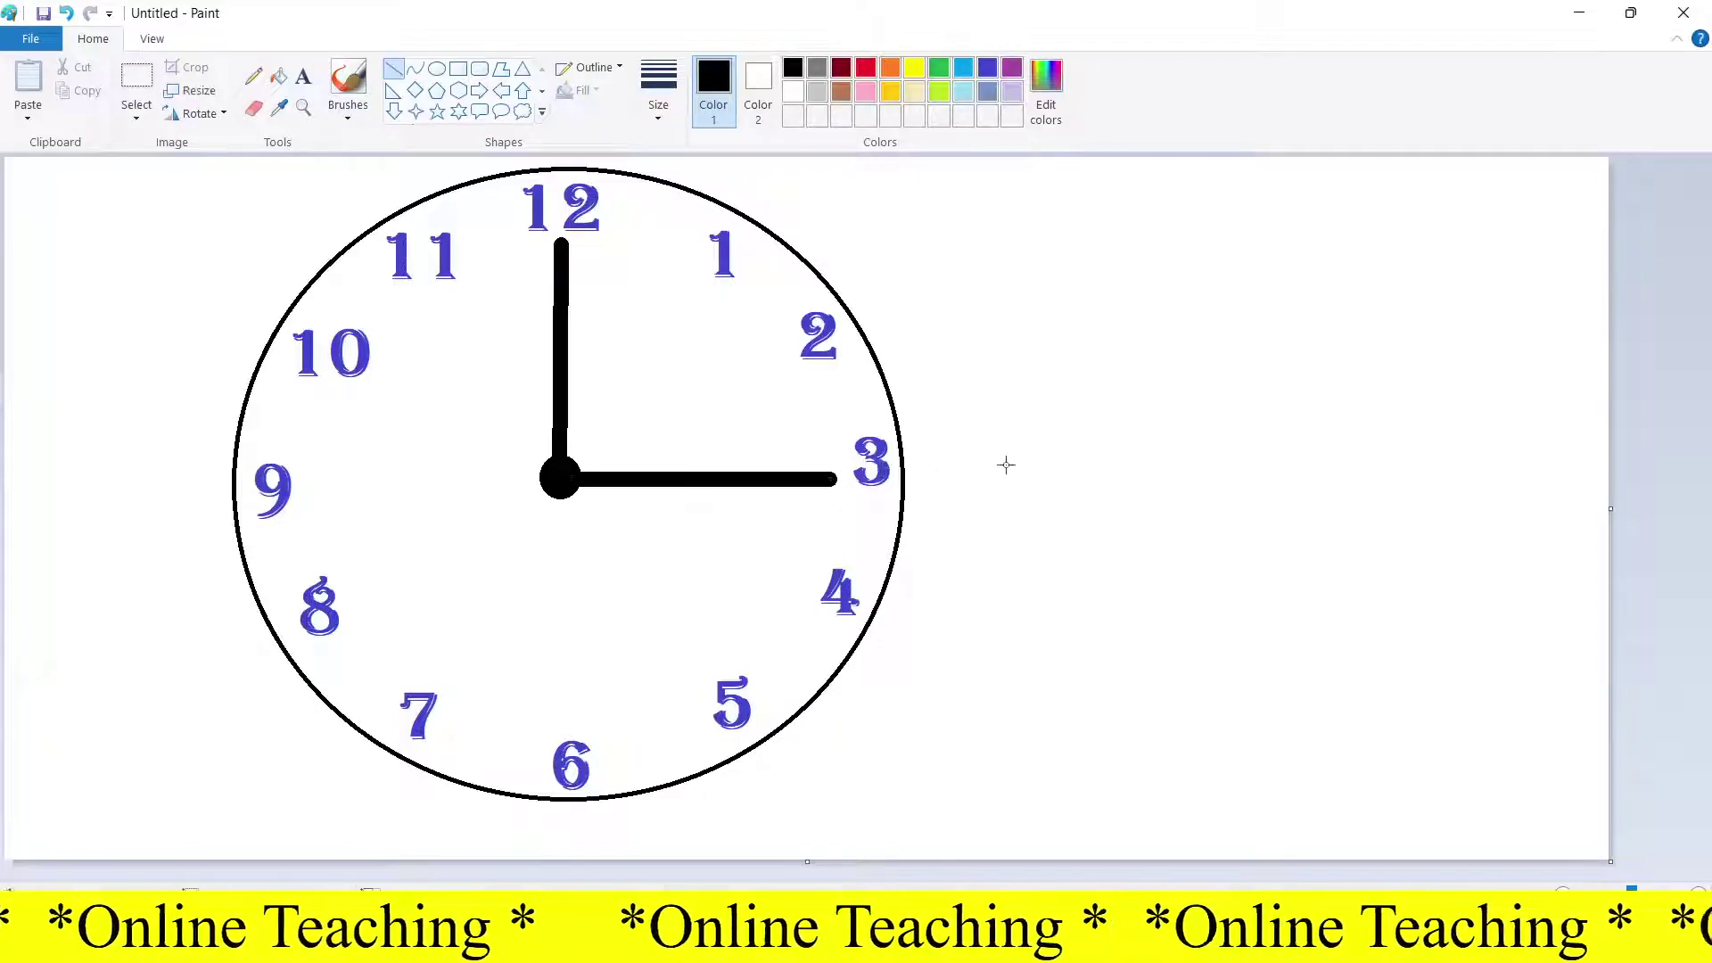
left_click_drag(561, 465, 768, 294)
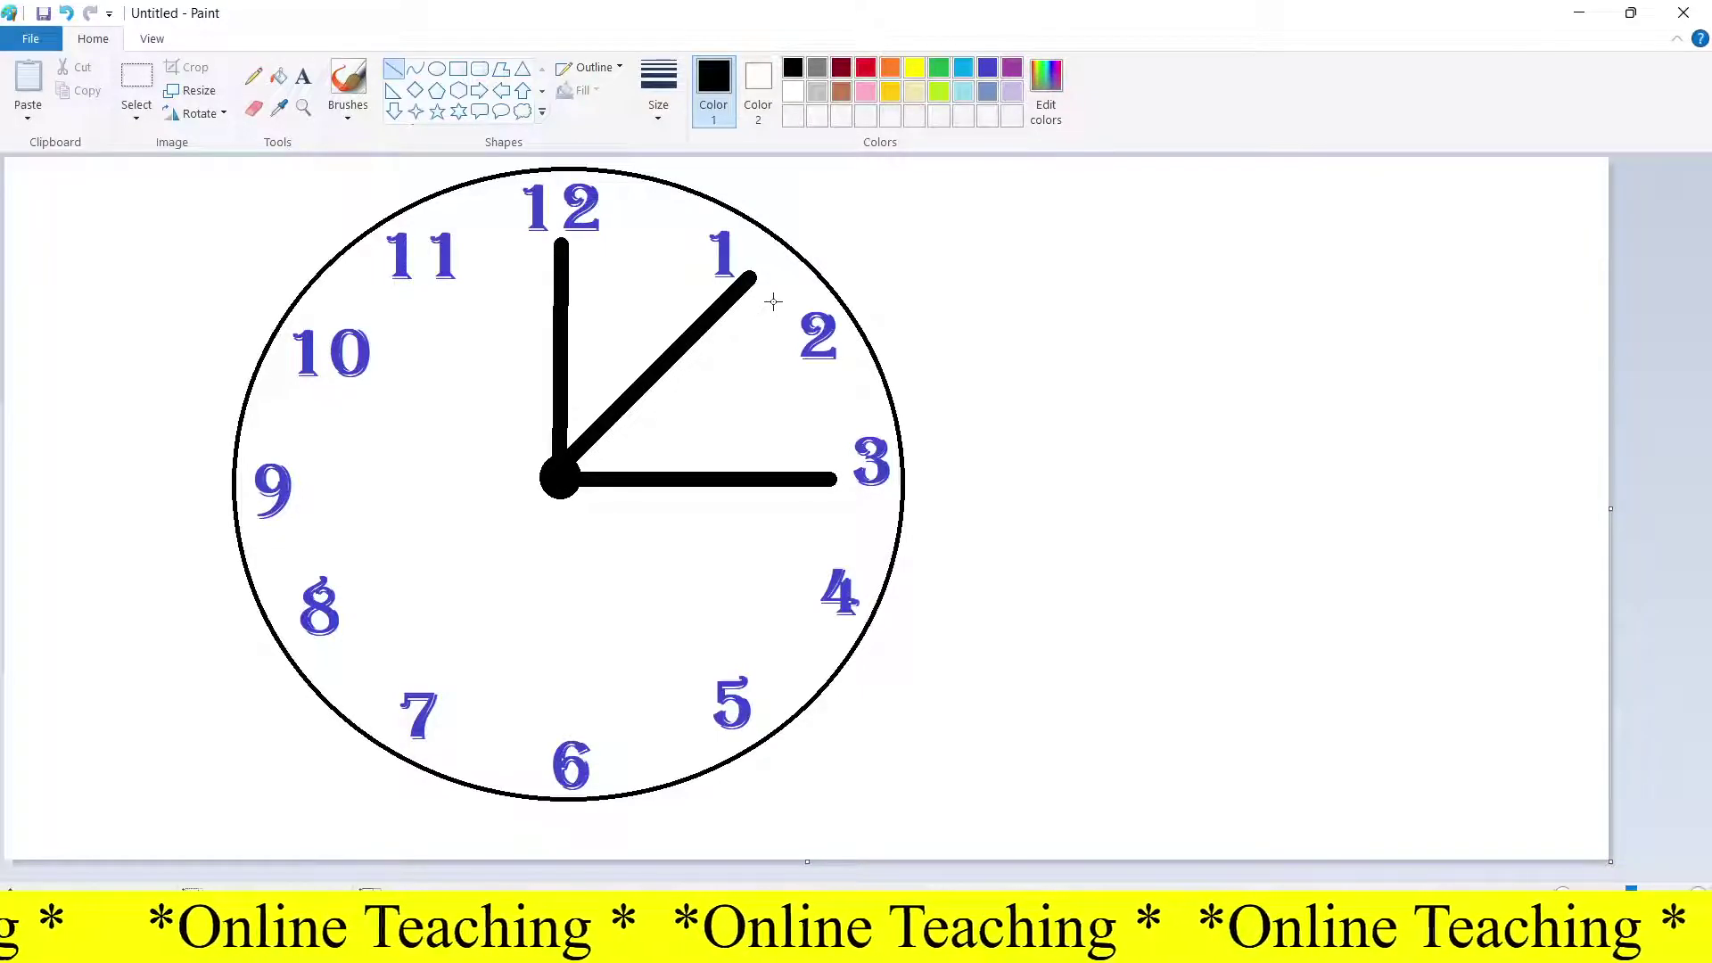
left_click_drag(773, 302, 773, 302)
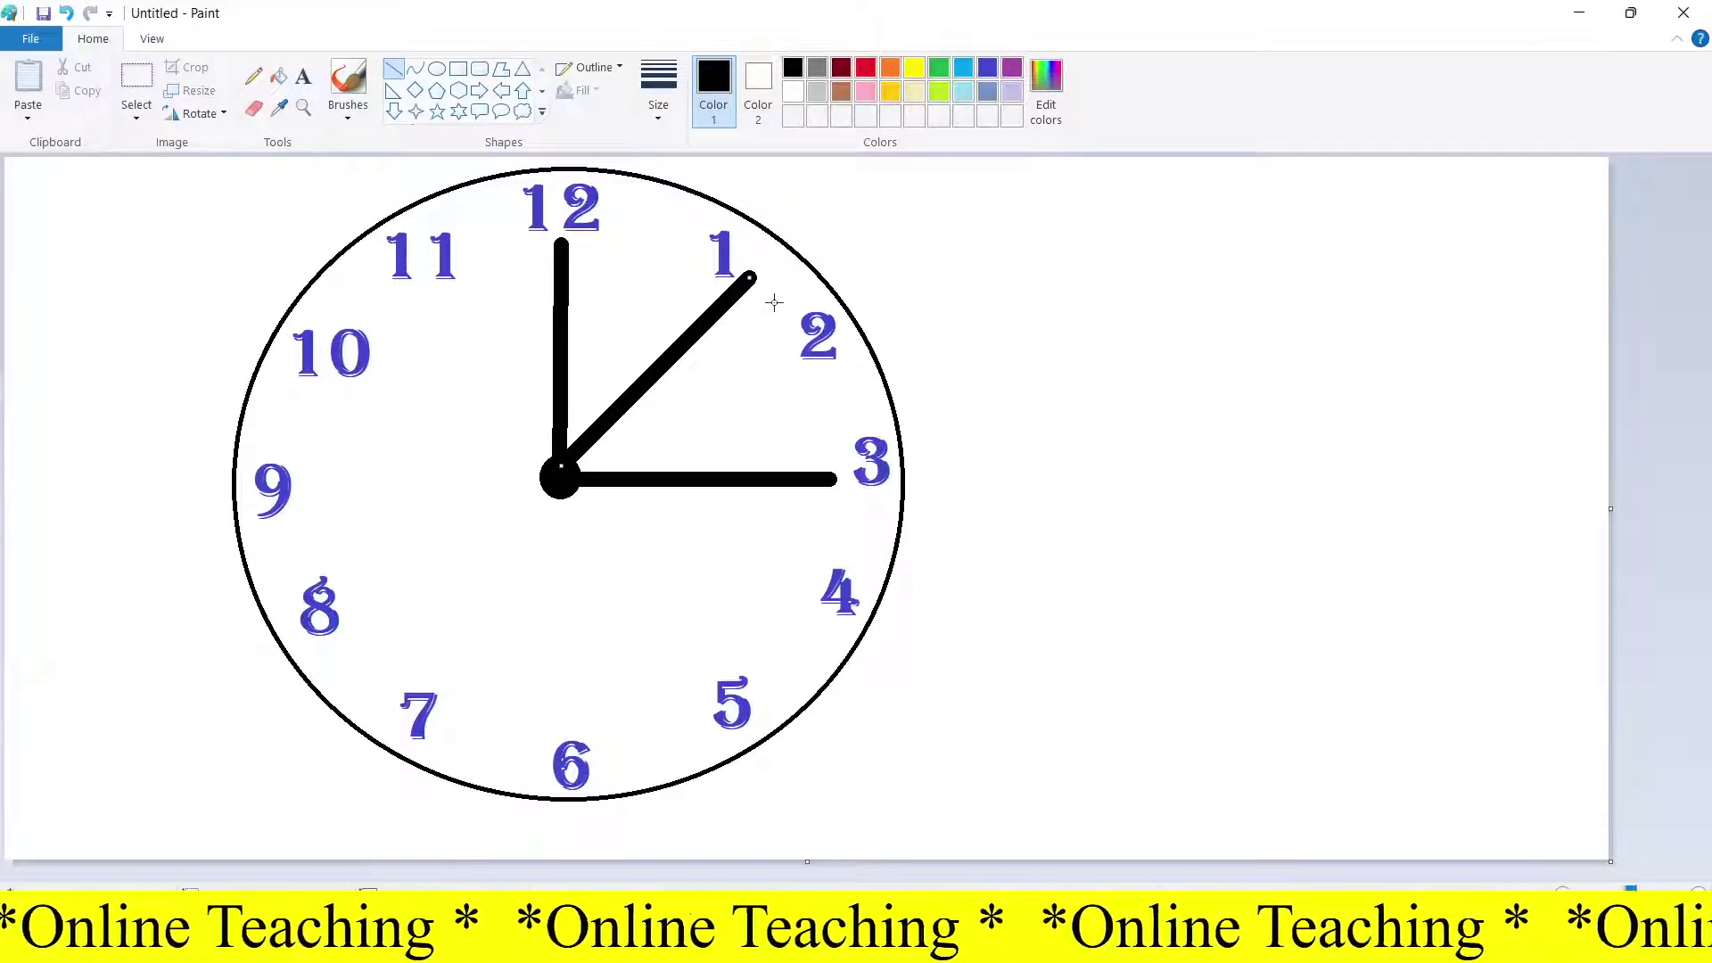
left_click_drag(681, 340, 690, 343)
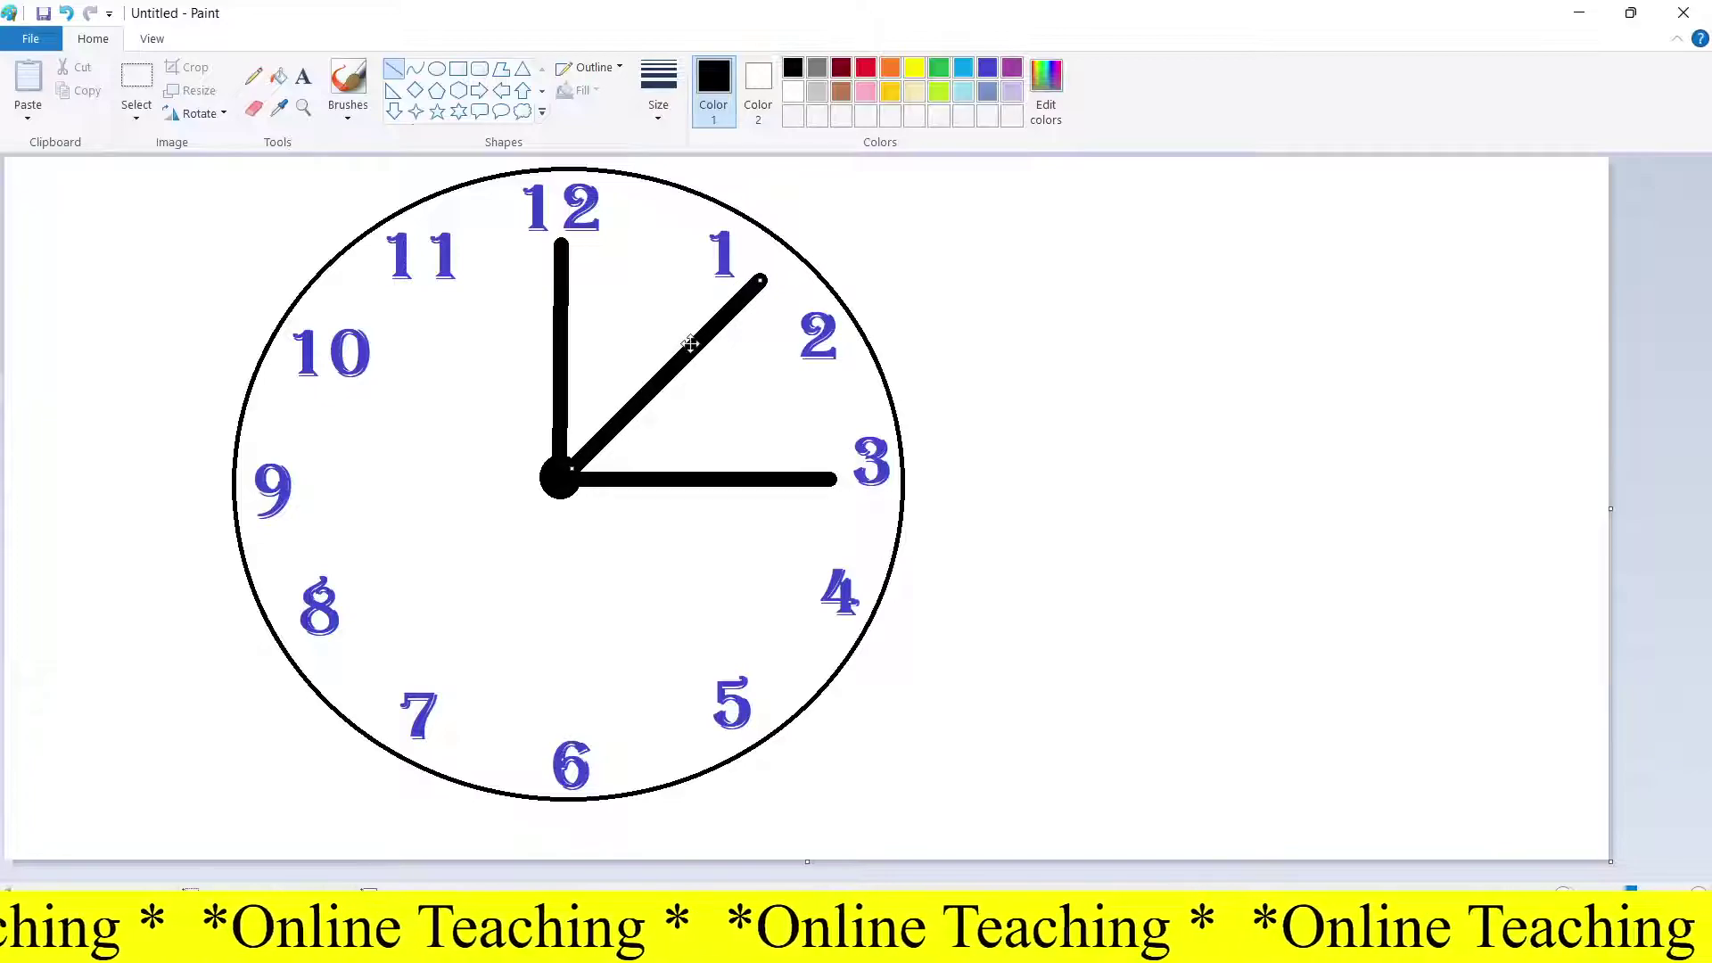
left_click(625, 531)
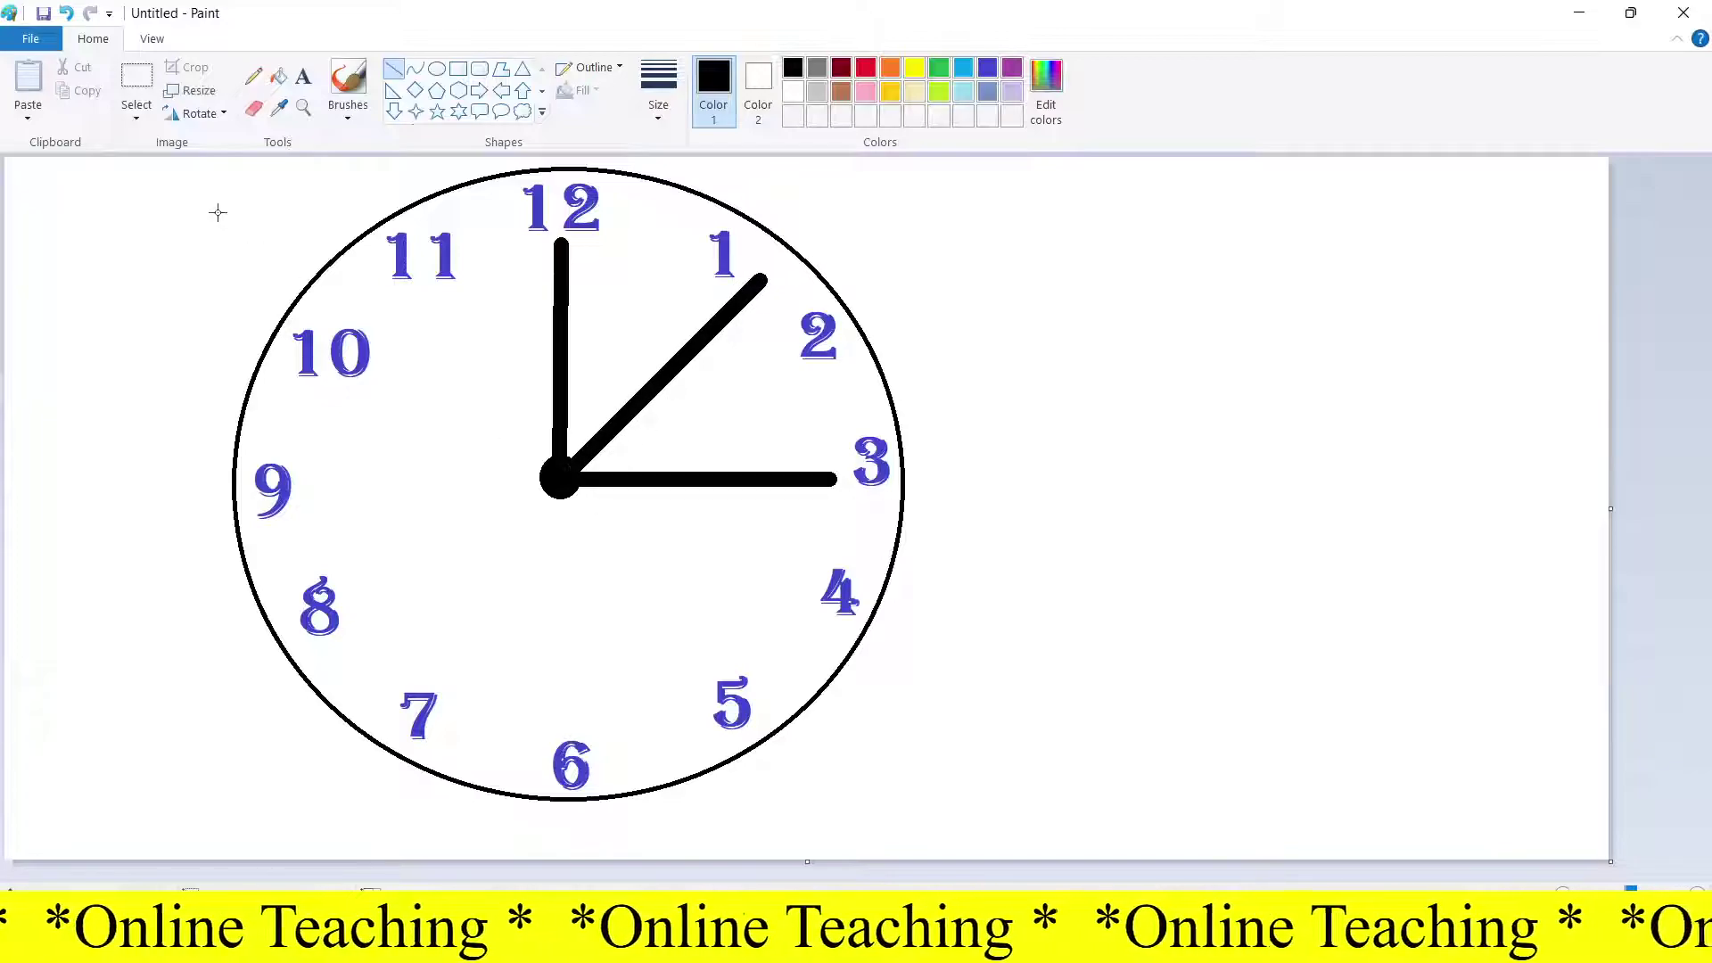
Step: Create a purple text box with a transparent background in the lower half of the clock face
left_click(864, 71)
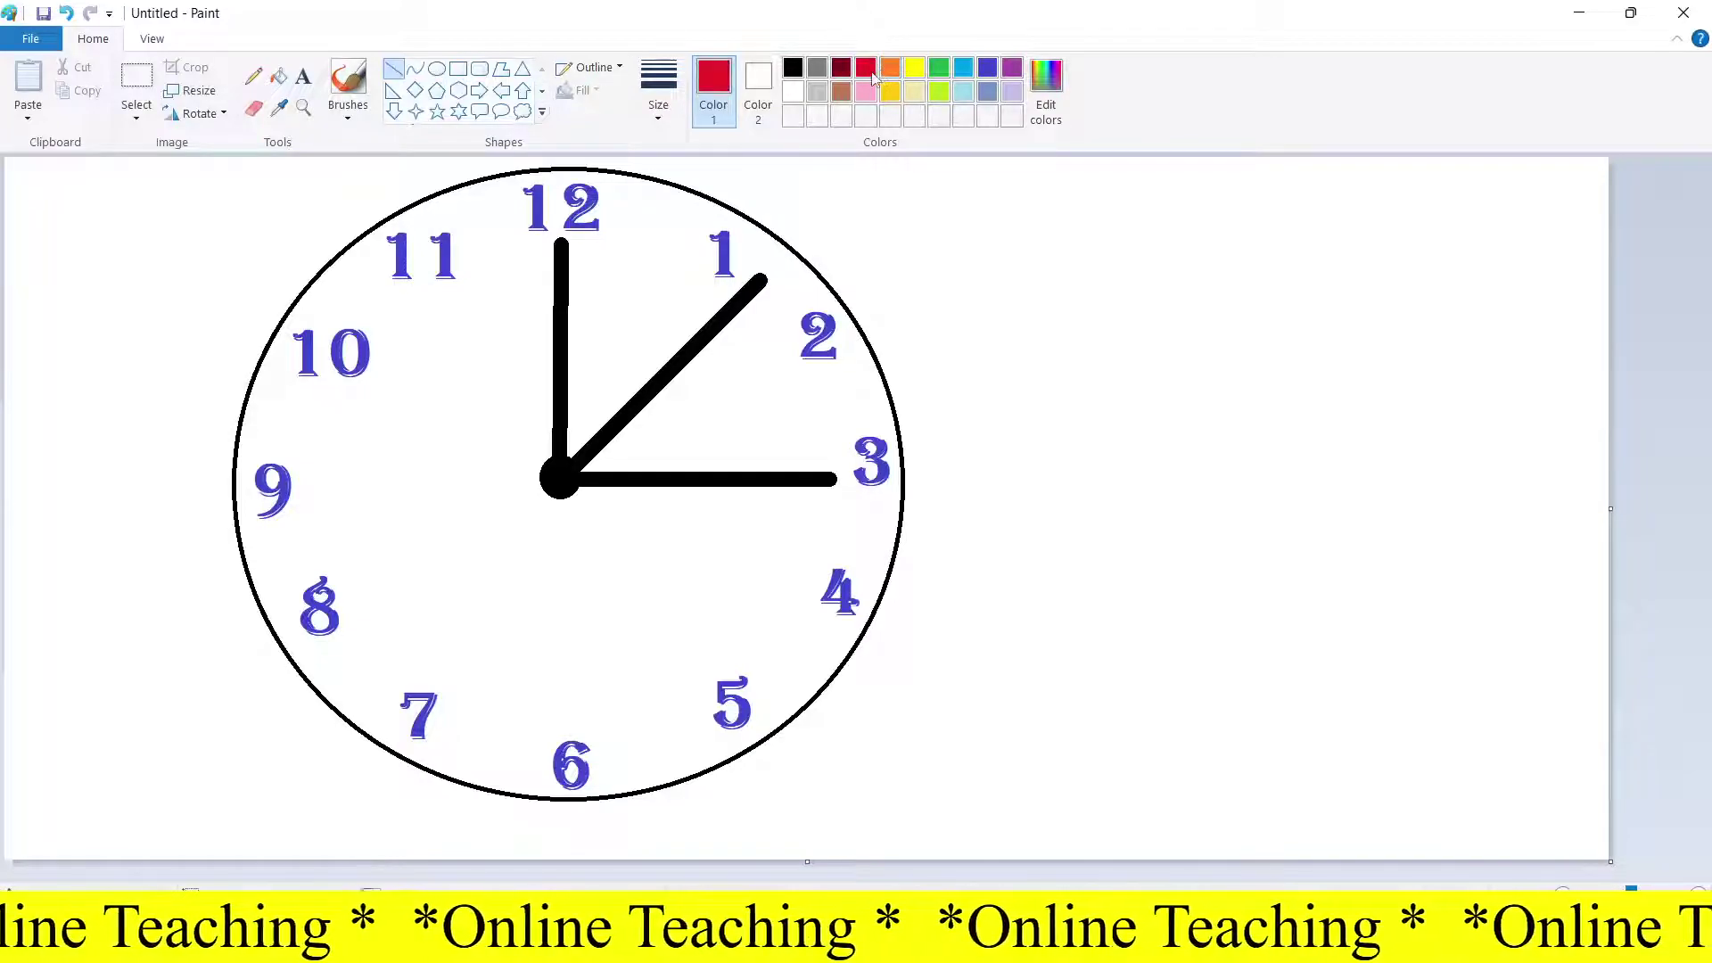
left_click(1011, 70)
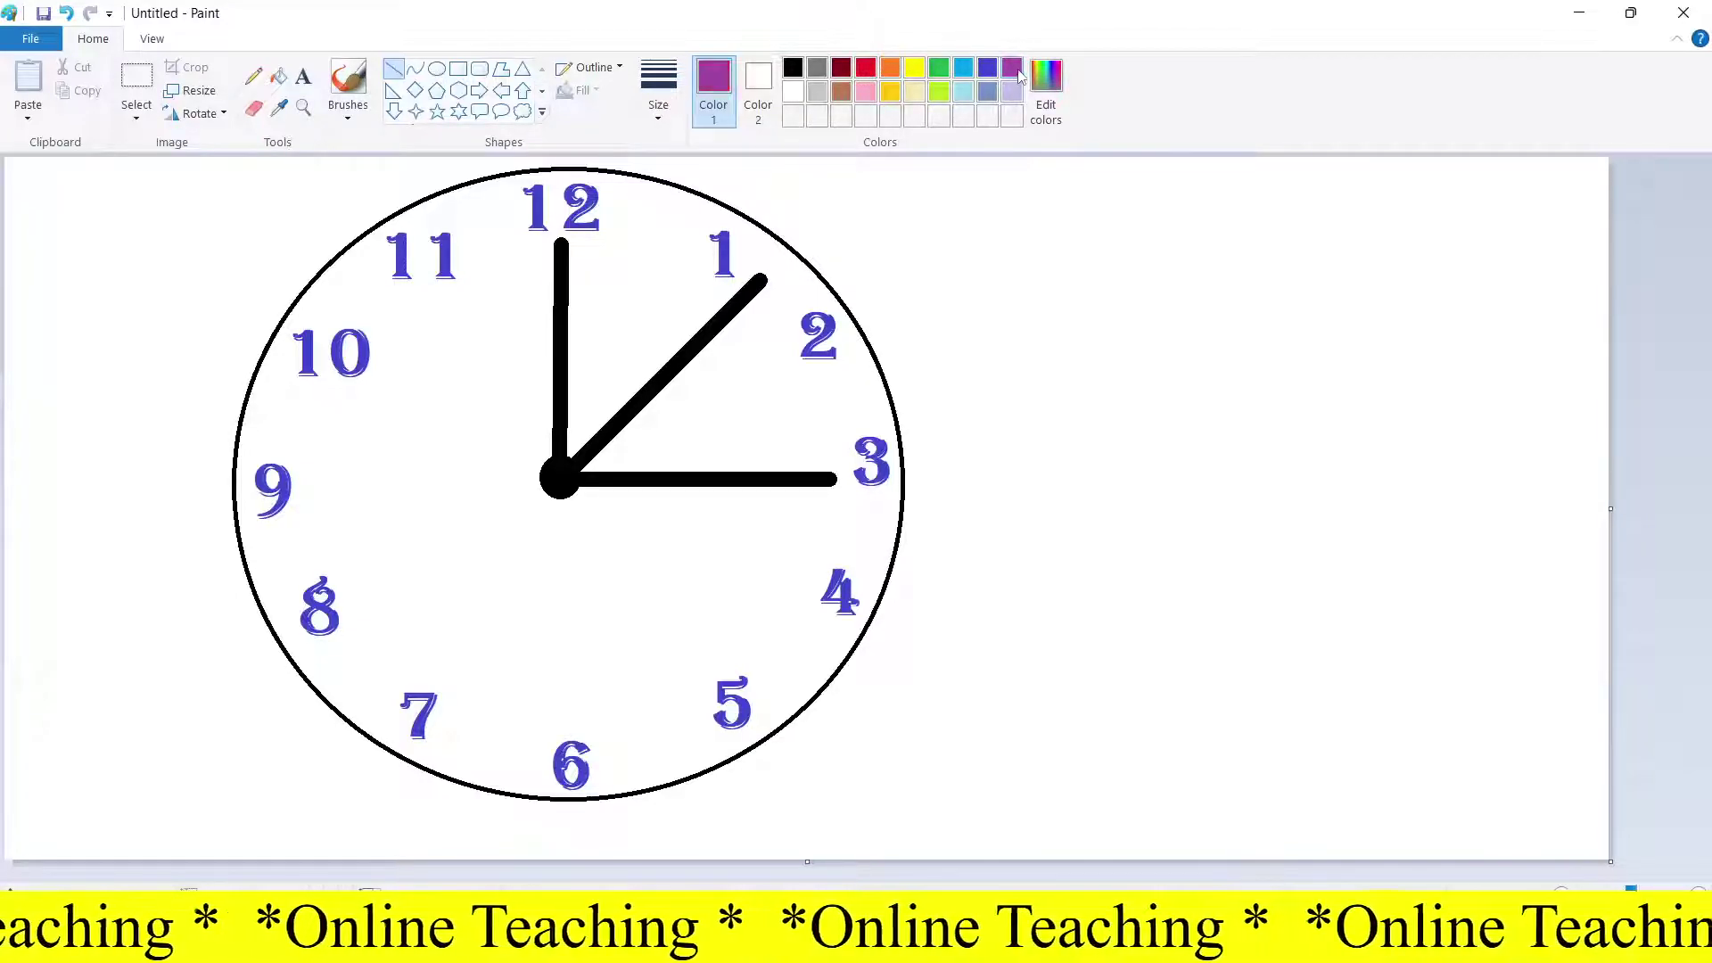
left_click(304, 77)
left_click_drag(389, 532, 836, 726)
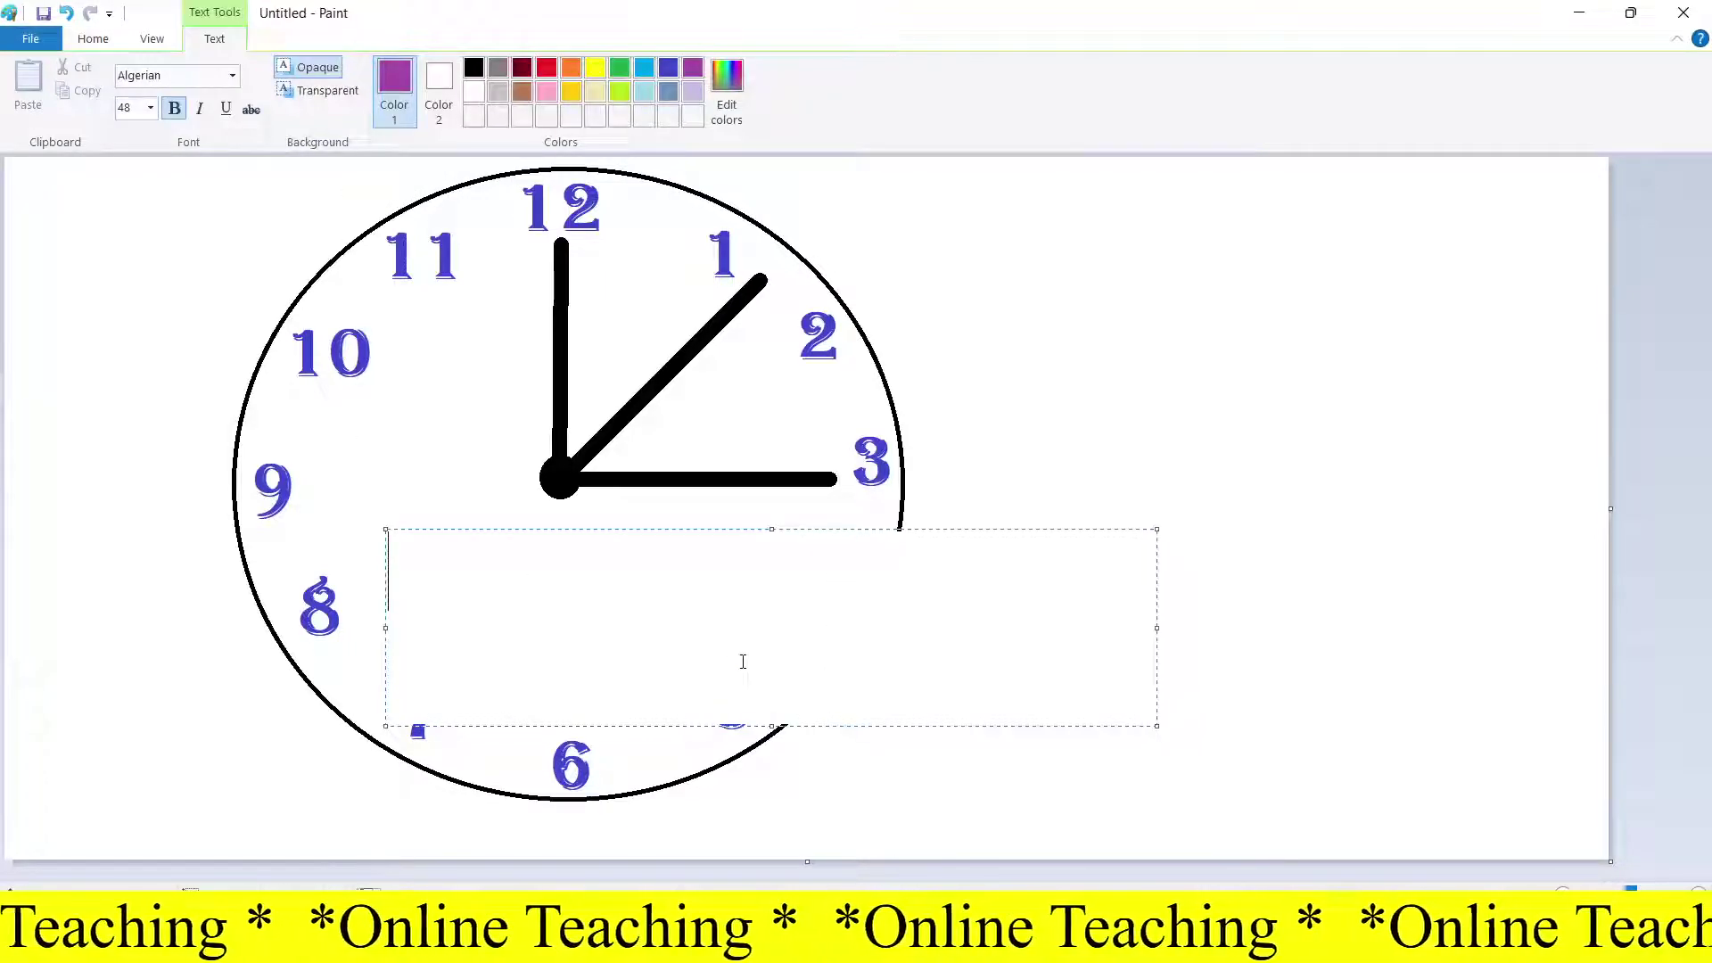
left_click(318, 91)
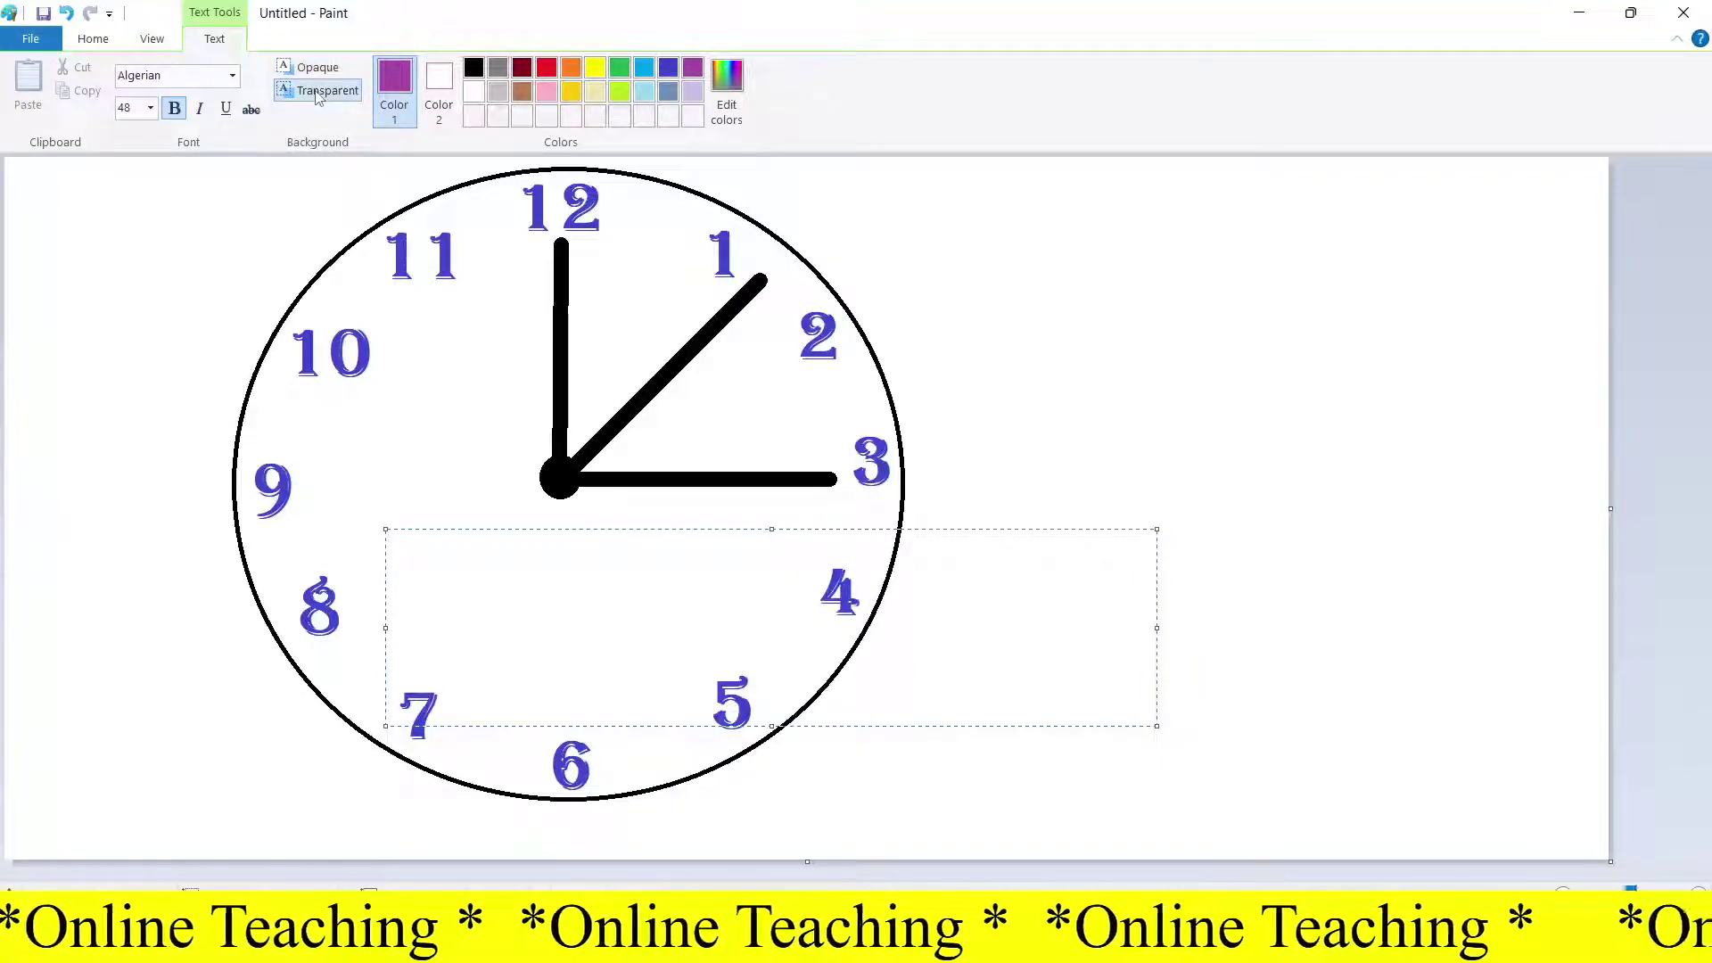
Step: Enter ONLINE and TEACHING on two separate lines in the text box
type("0NLINE")
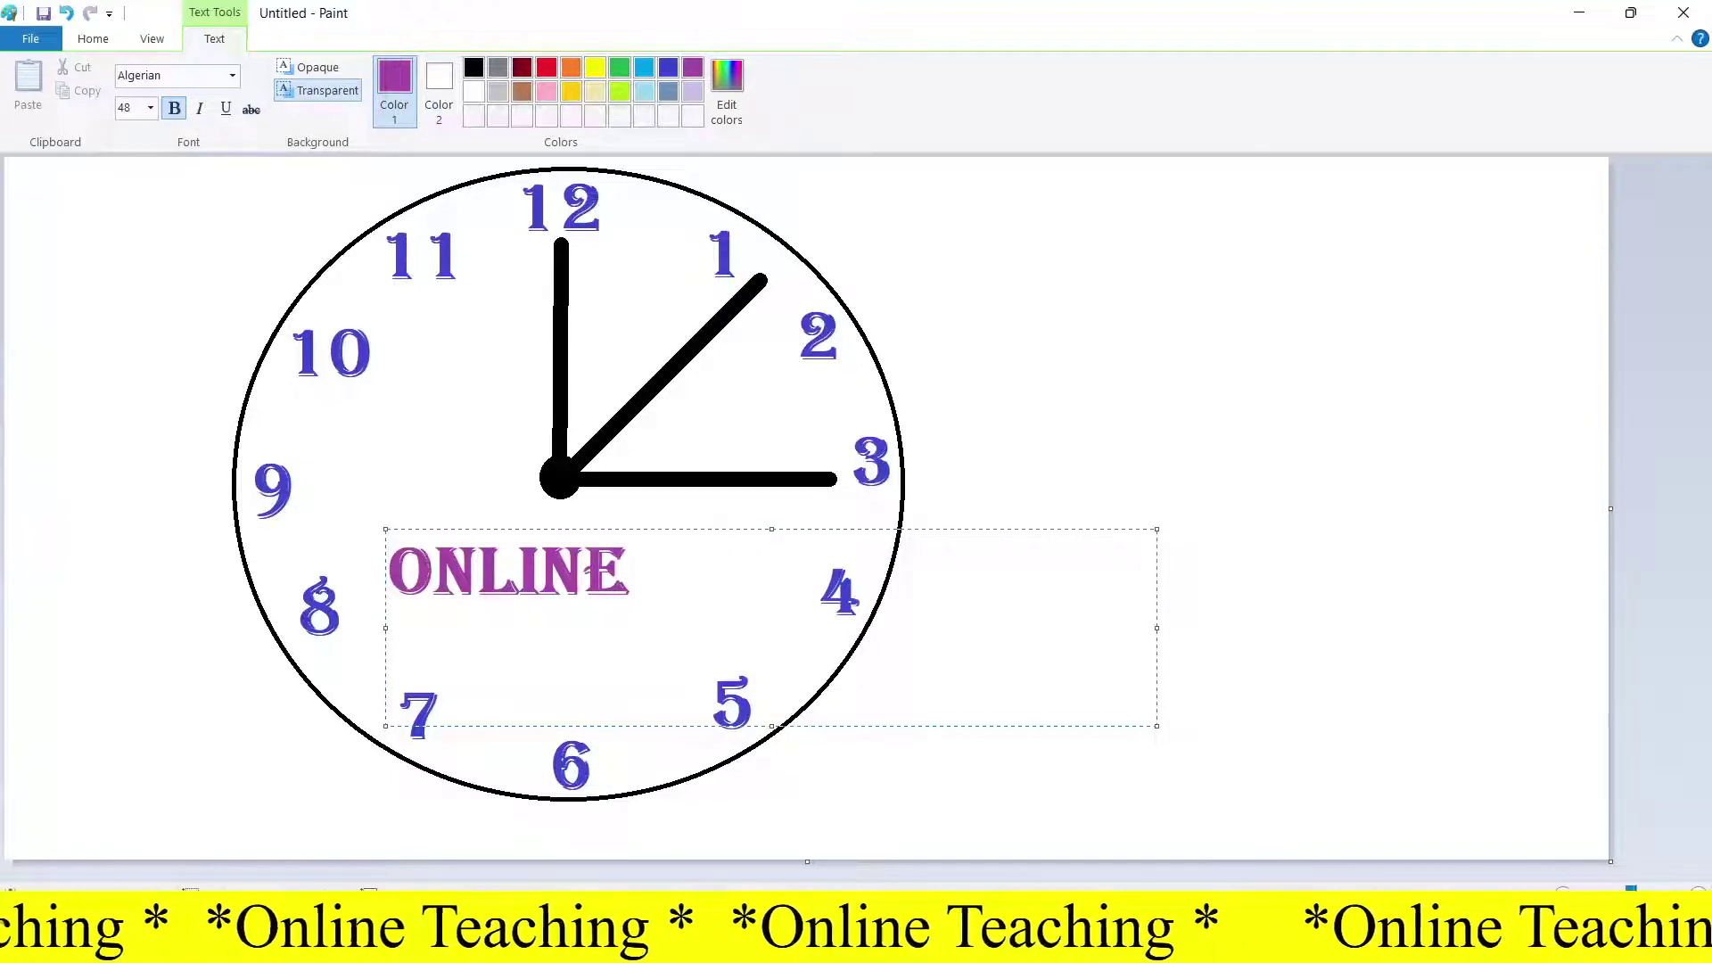
key("Return")
type("TEAV")
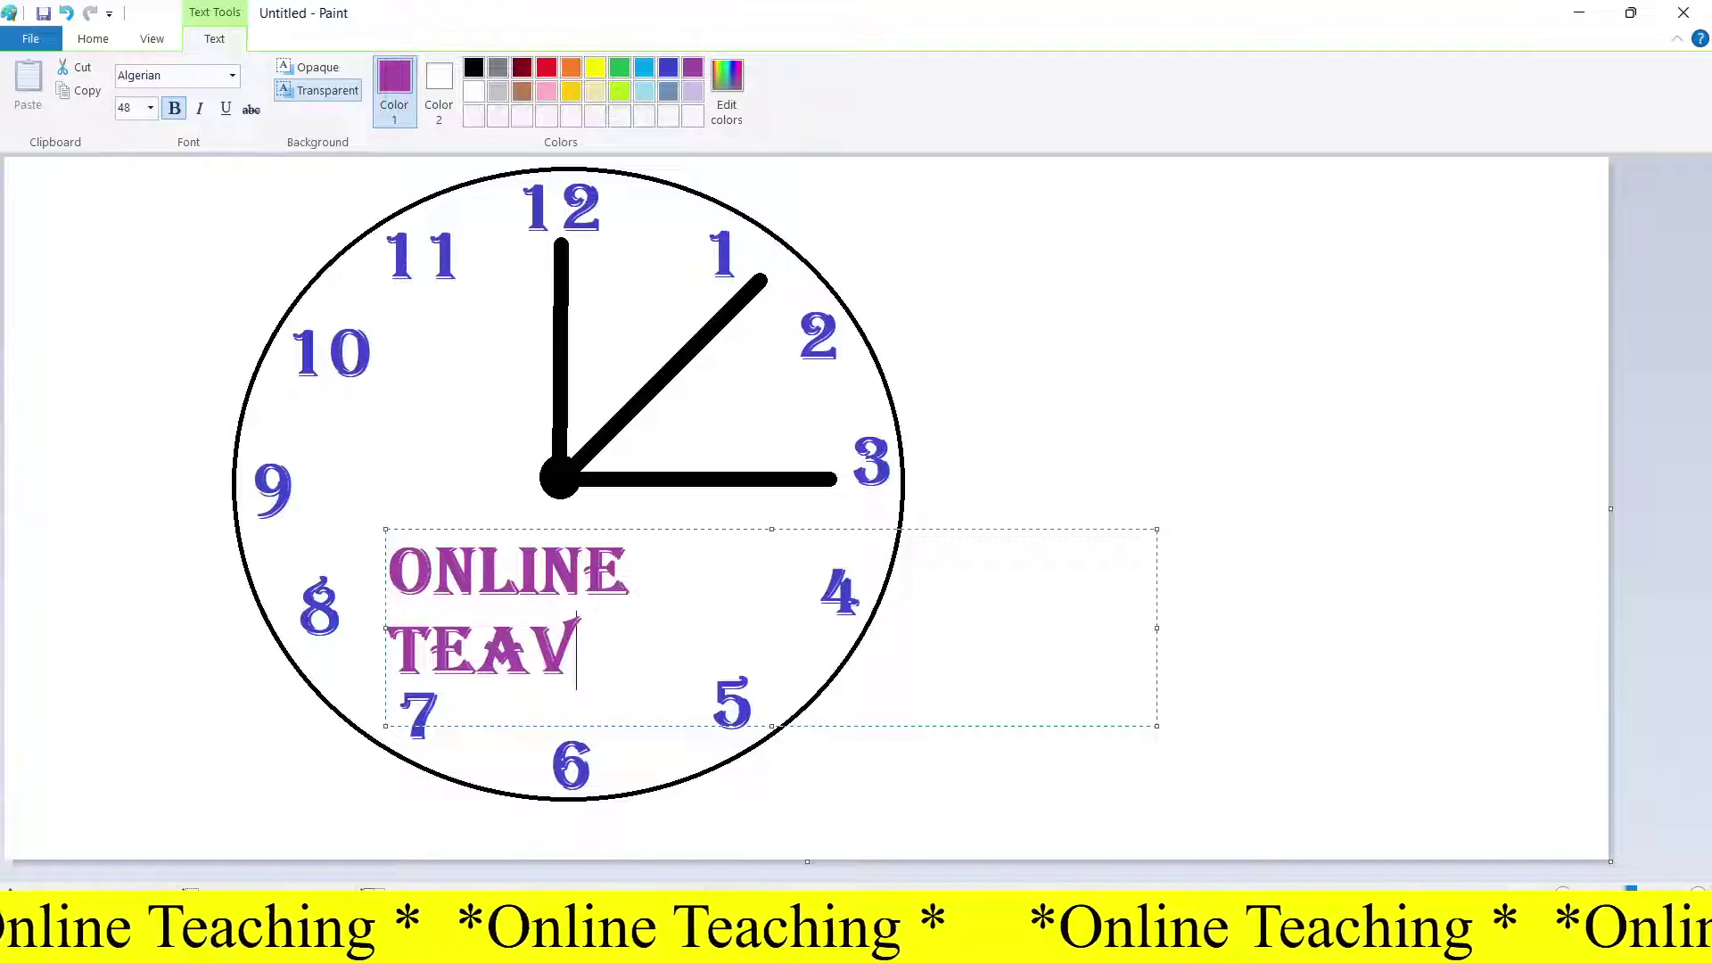
key("BackSpace")
type("CHING")
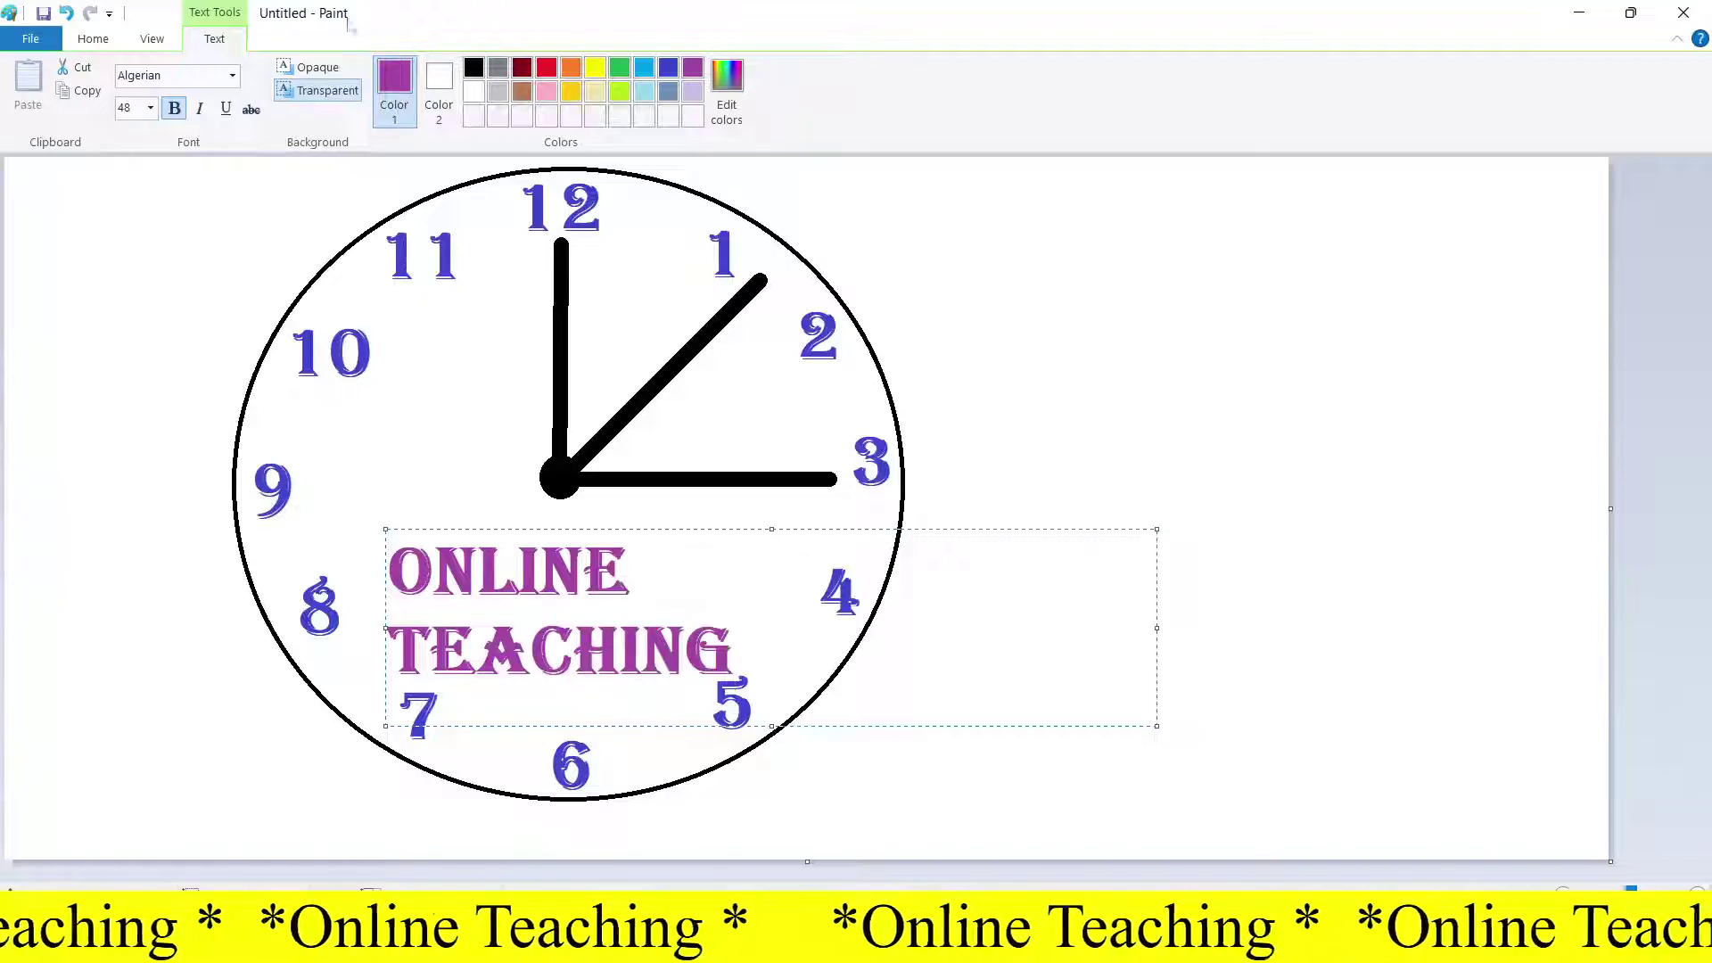
Step: Reduce the caption's font size to 14 and join its two words on a single line
left_click_drag(747, 671, 317, 537)
left_click(149, 108)
left_click(130, 228)
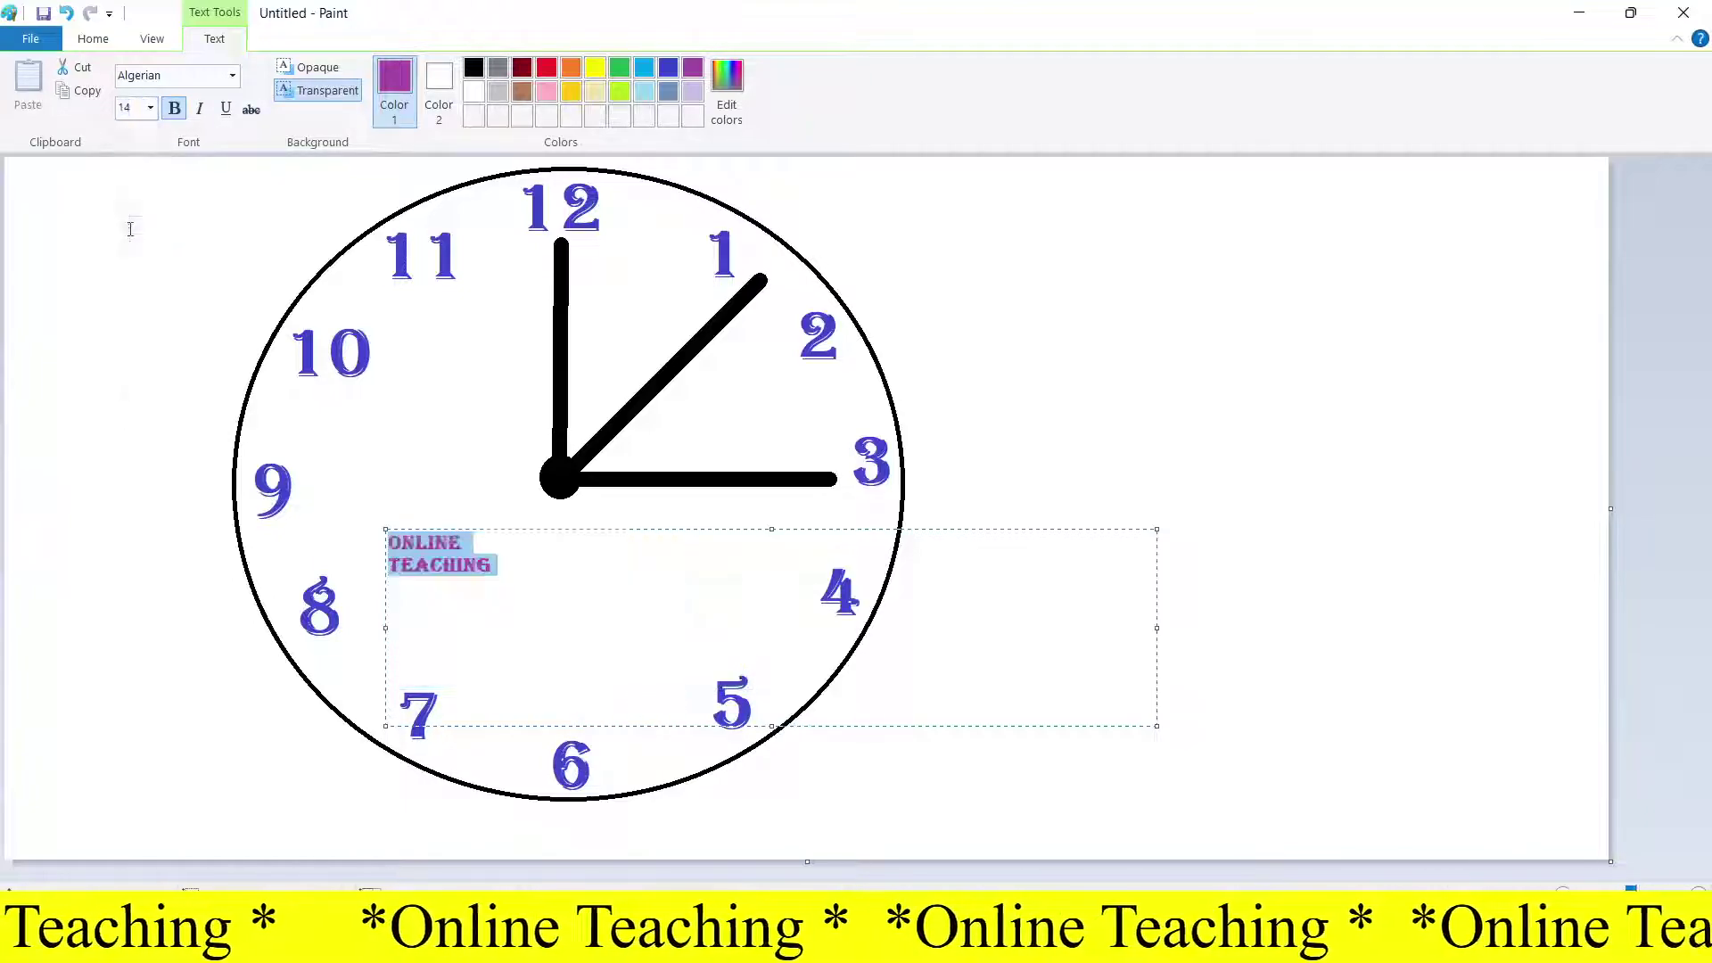
left_click(468, 544)
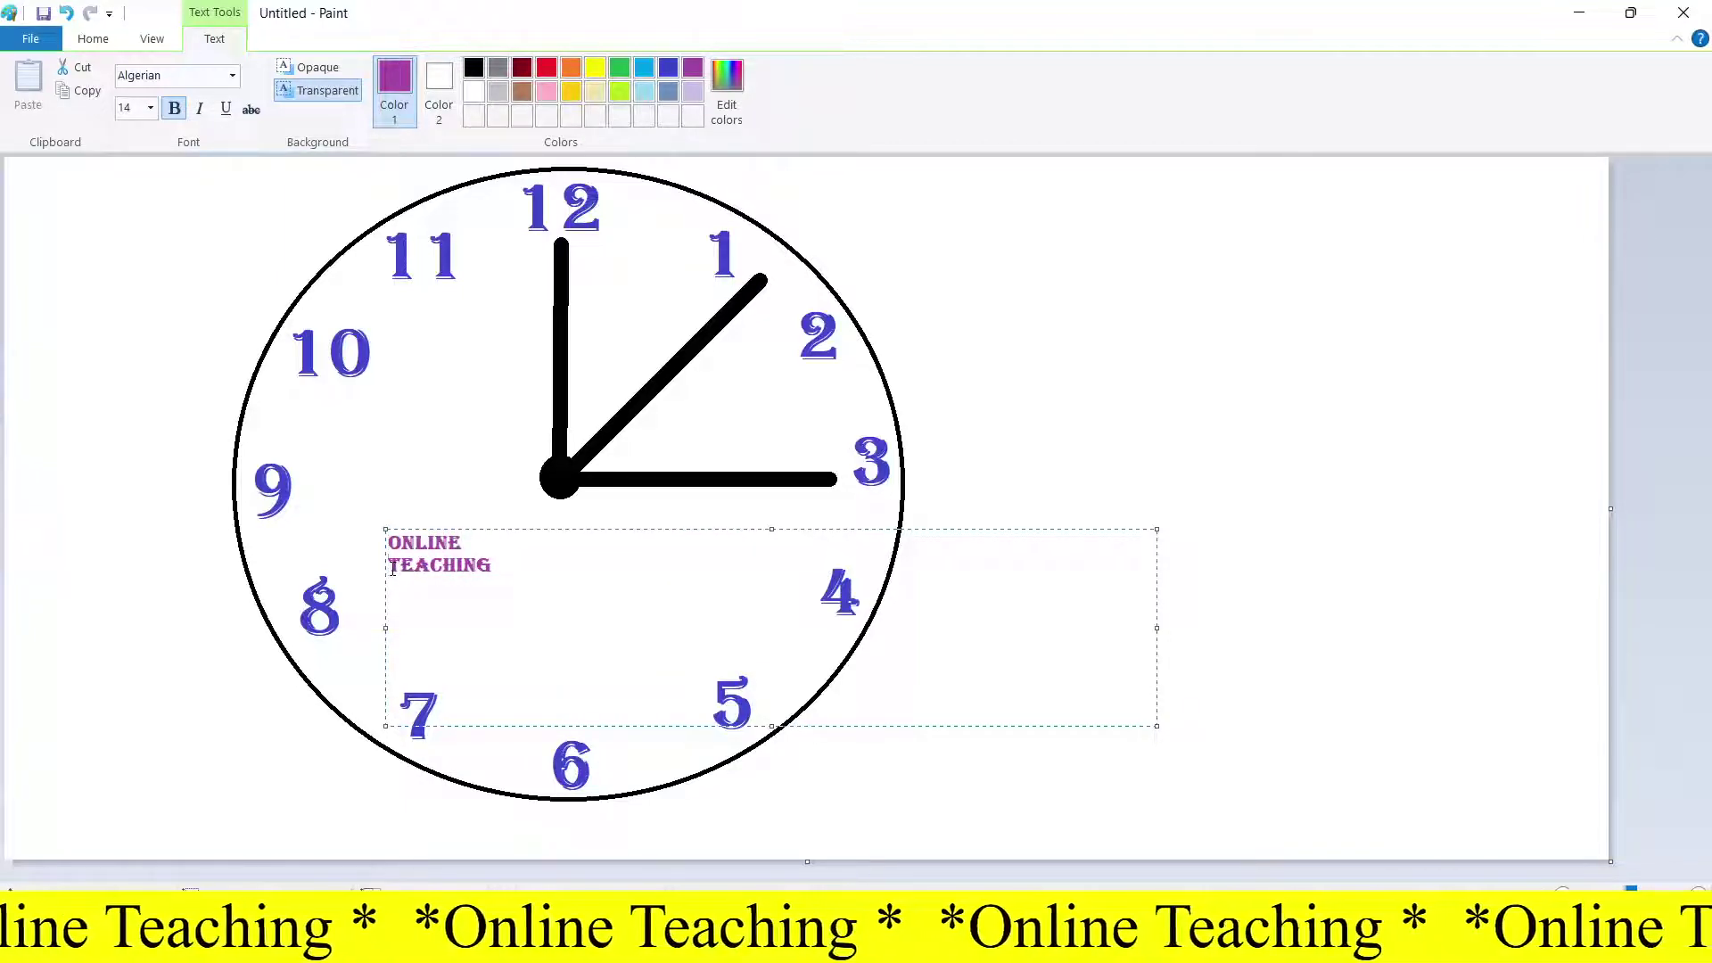
key("BackSpace")
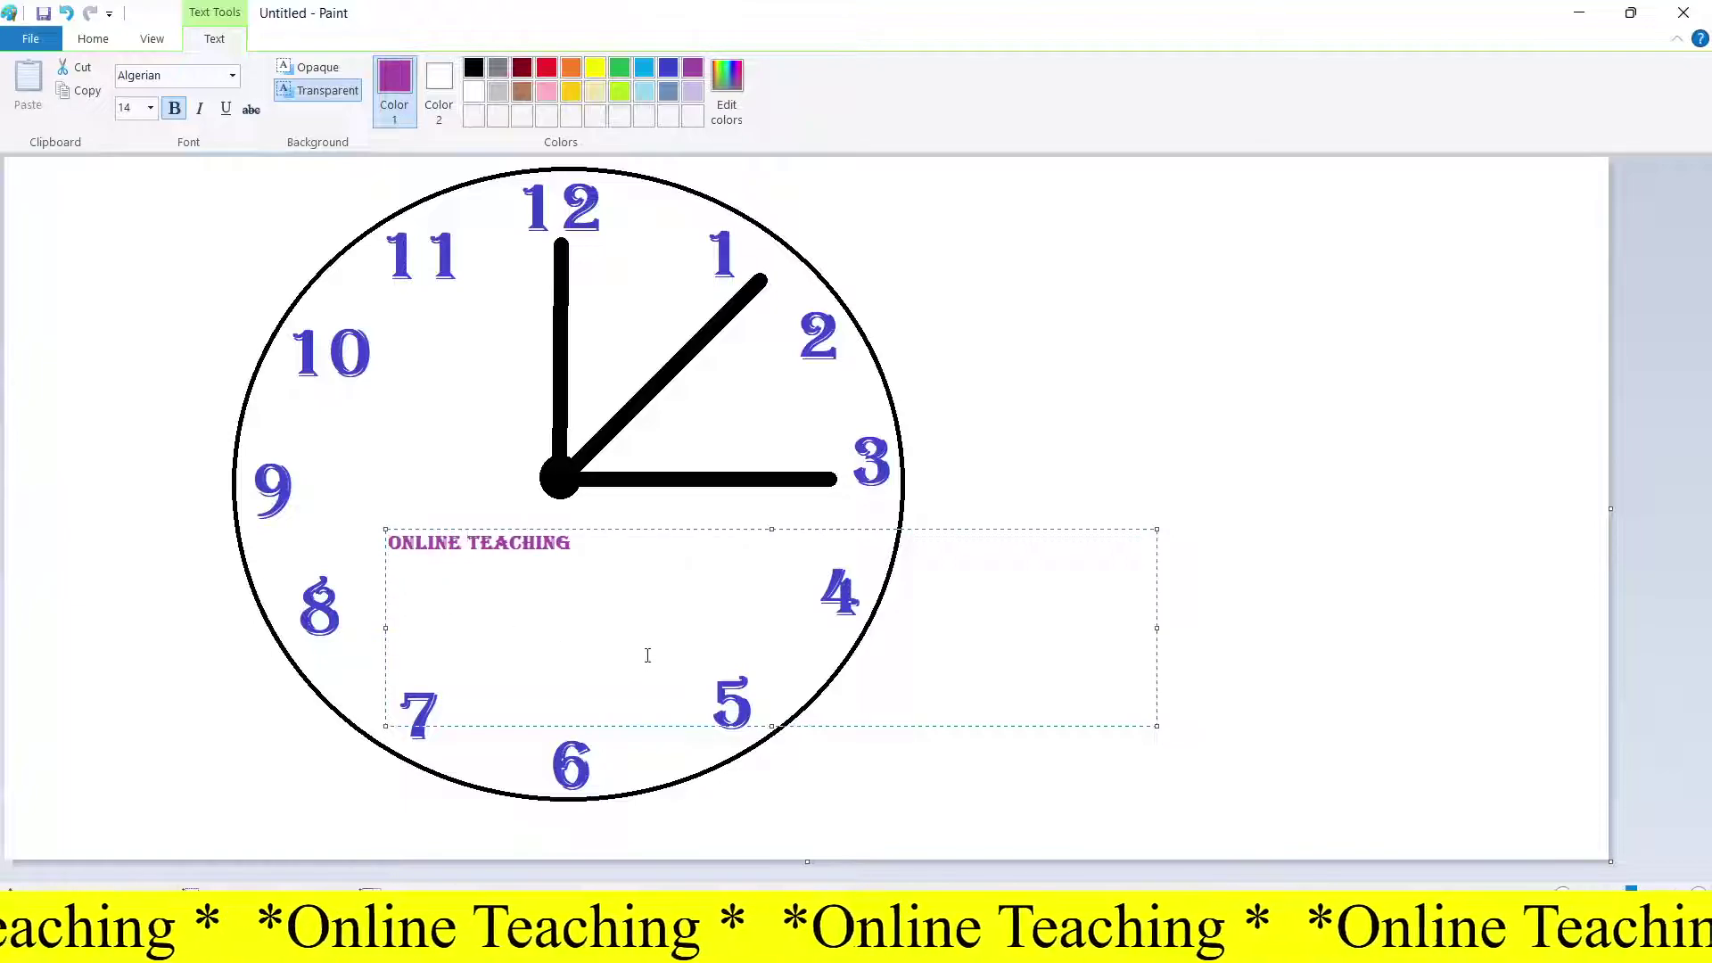
Step: Set the ONLINE TEACHING caption's font size to 26 and move it down between the 8 and the 4
left_click_drag(576, 543, 388, 543)
left_click(150, 107)
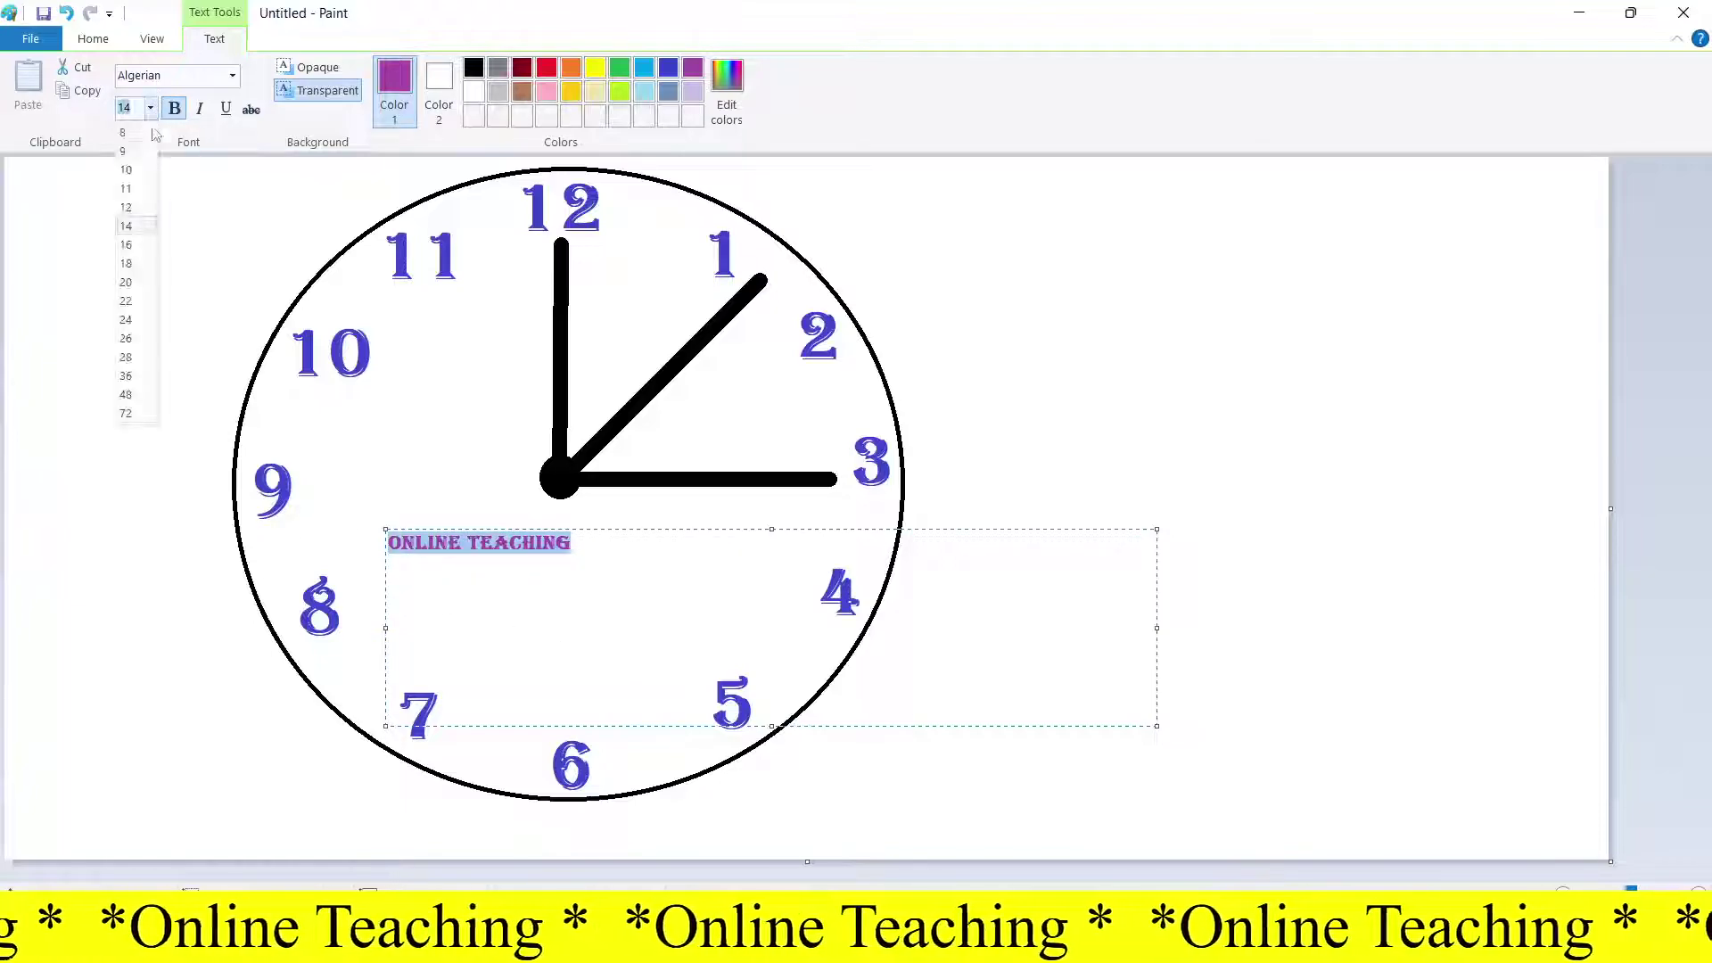
left_click(129, 296)
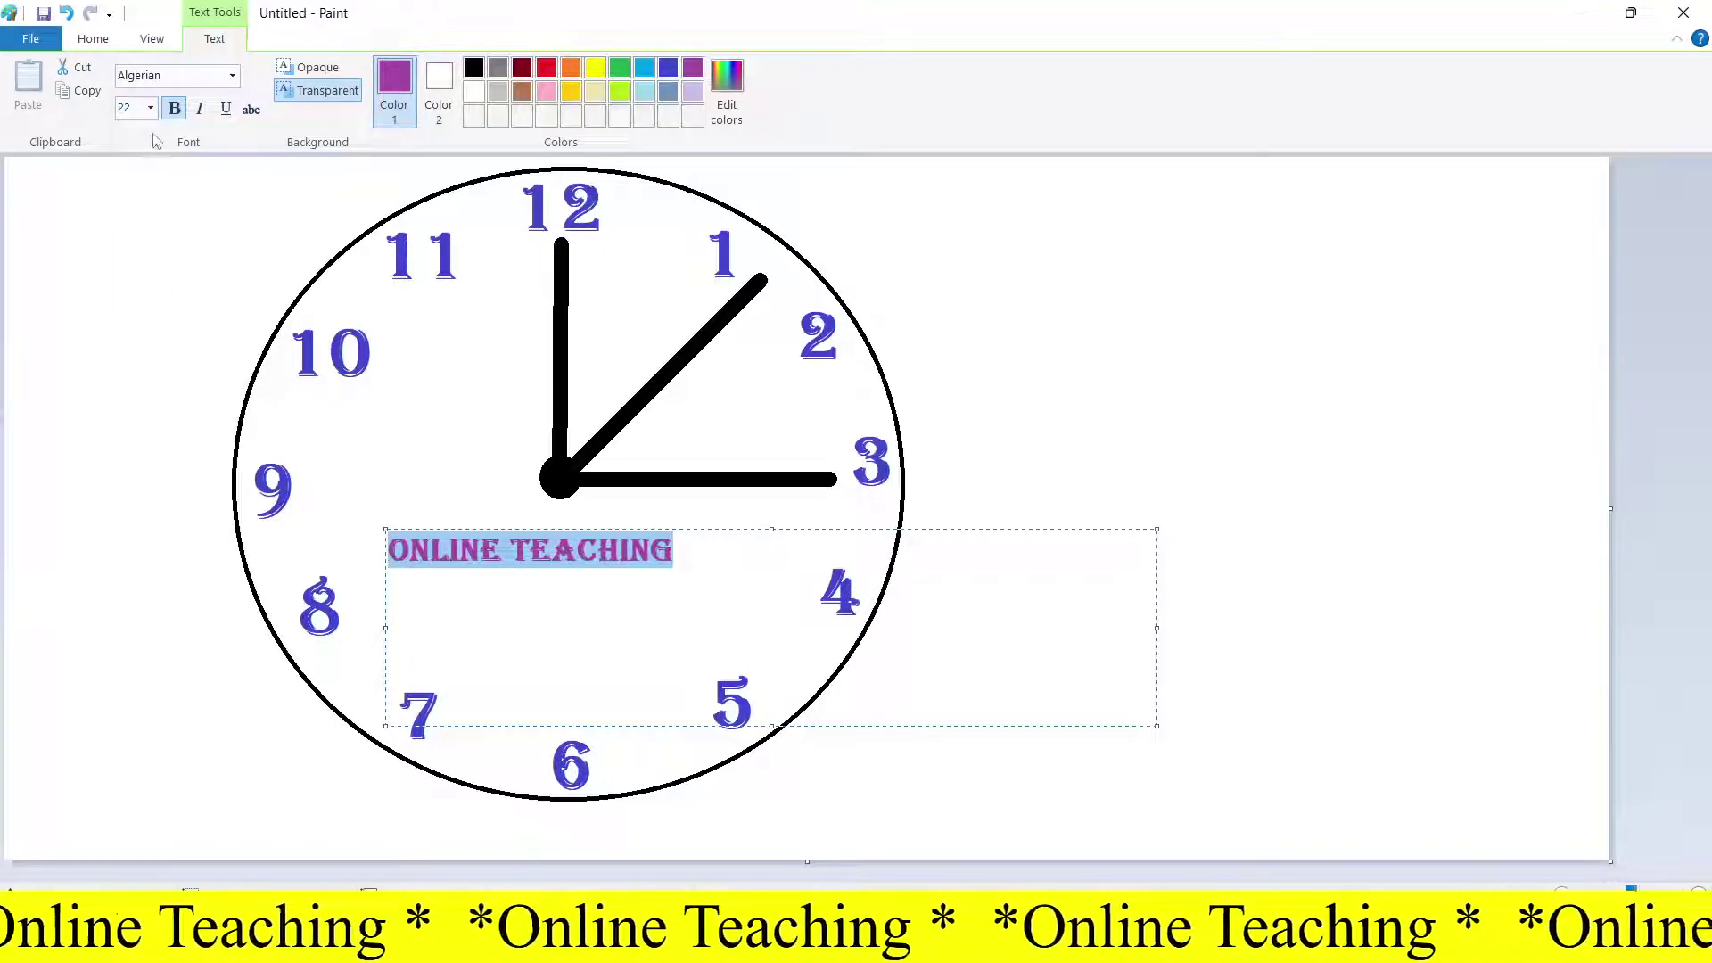
left_click(150, 107)
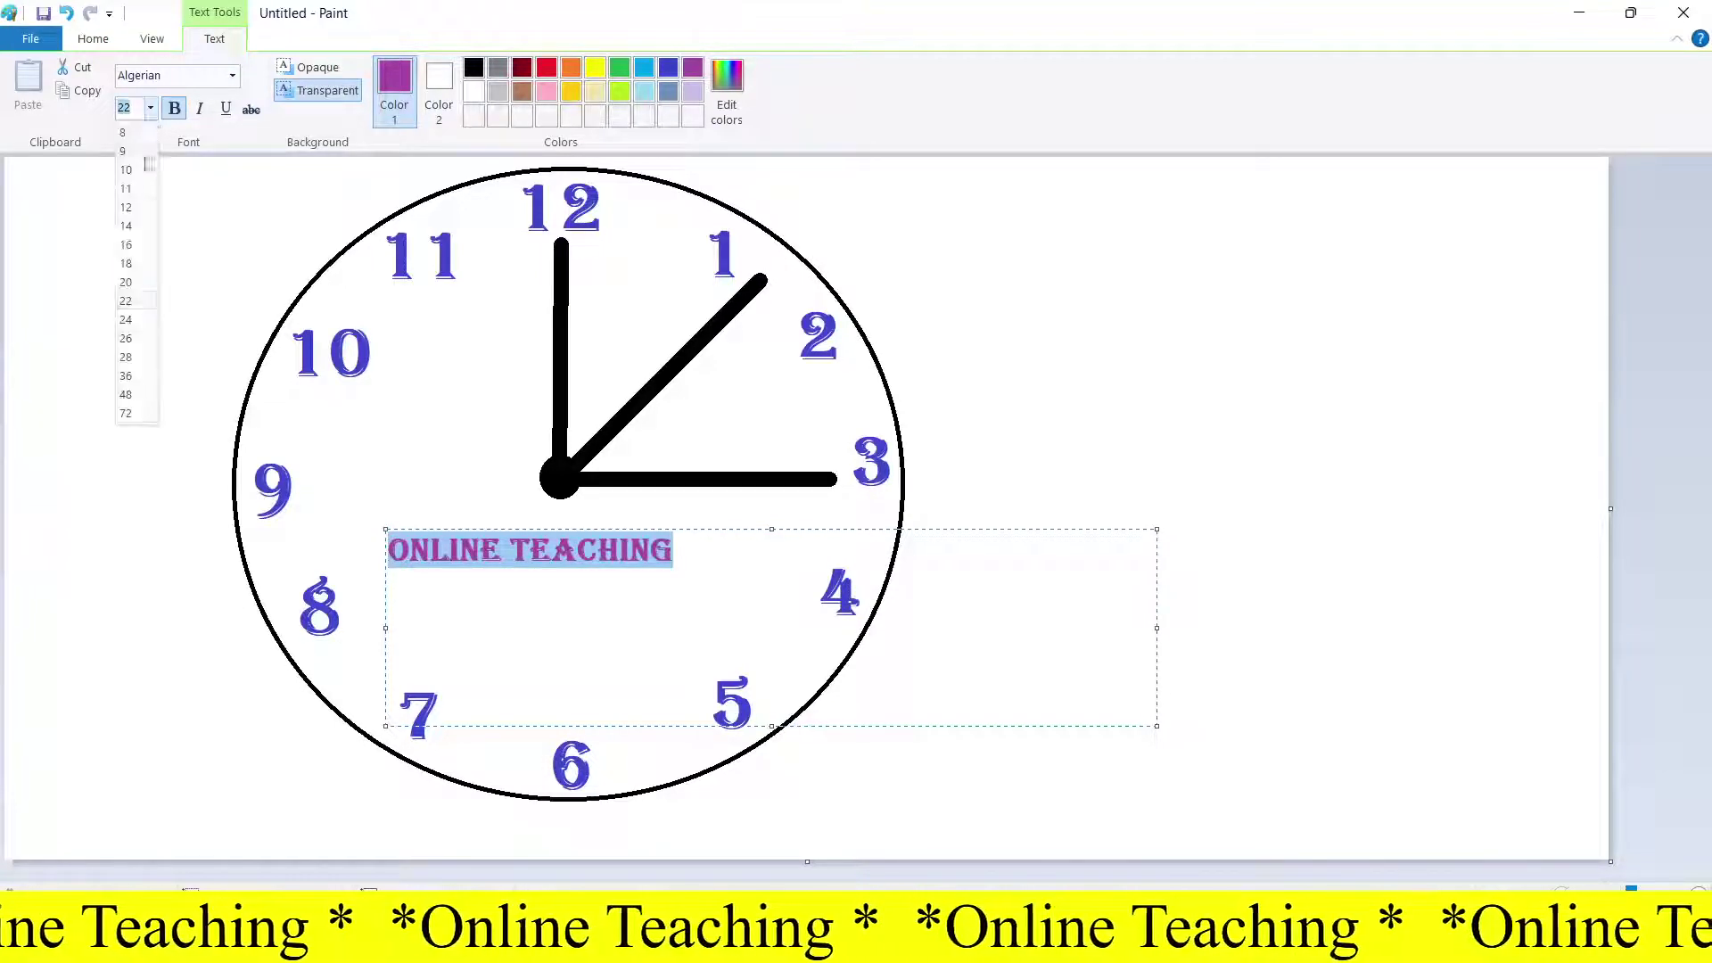
left_click(129, 339)
left_click(613, 579)
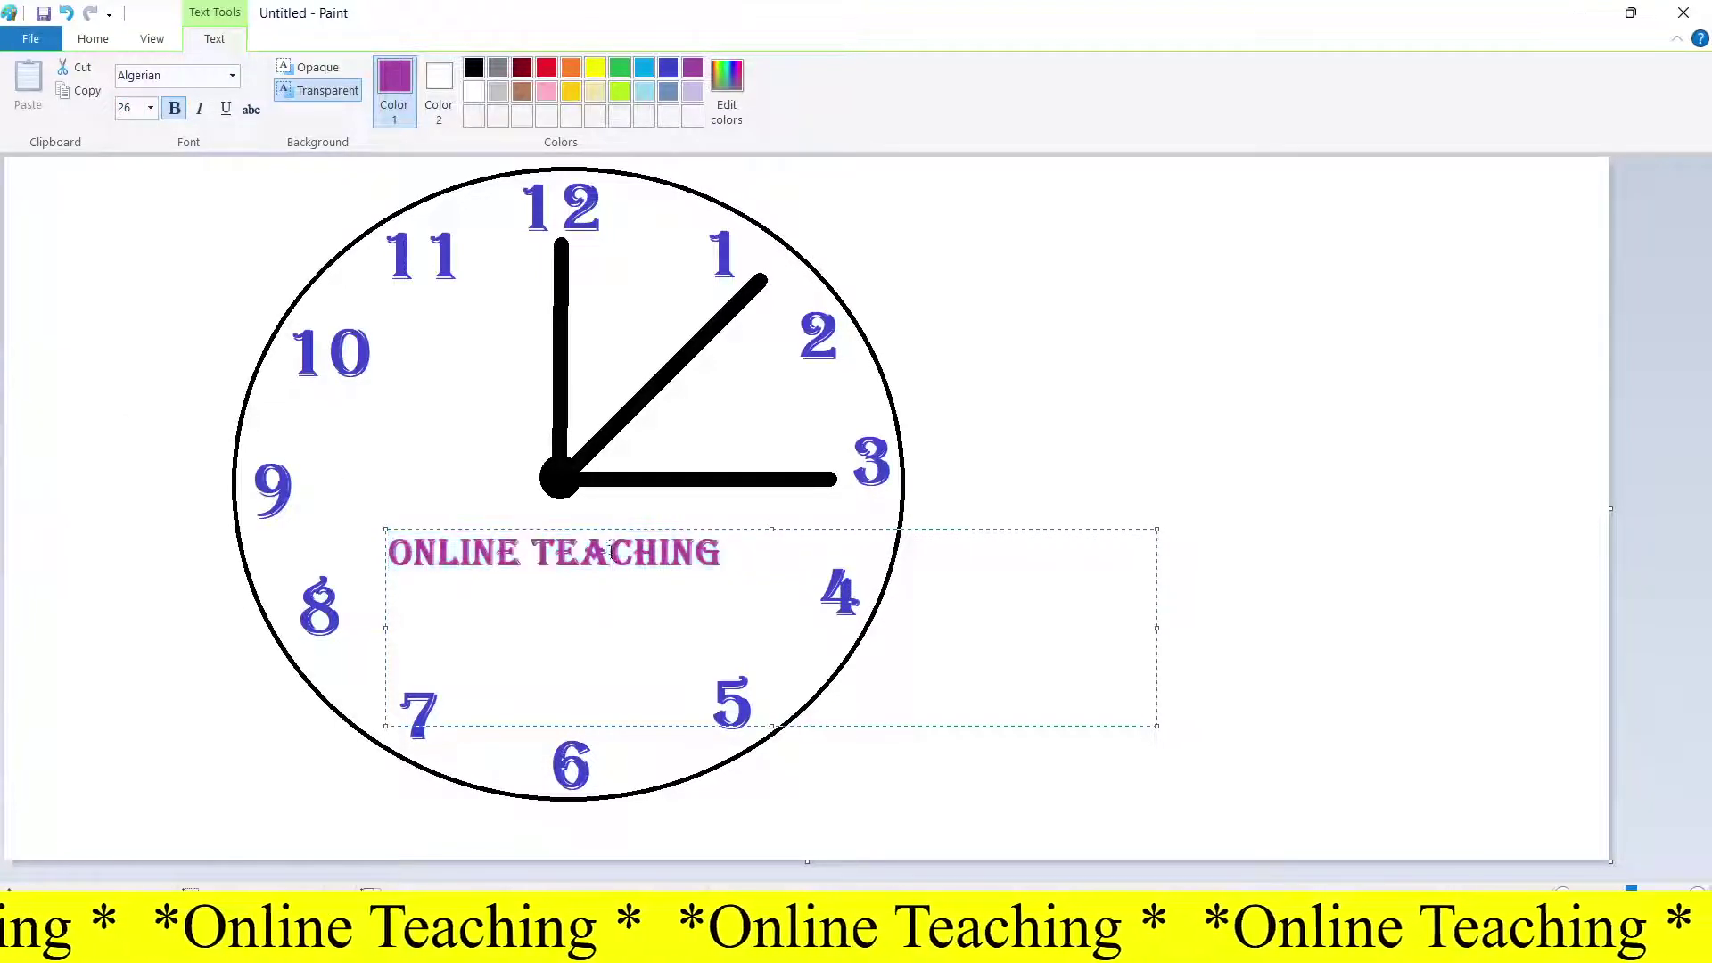
left_click_drag(614, 528, 618, 601)
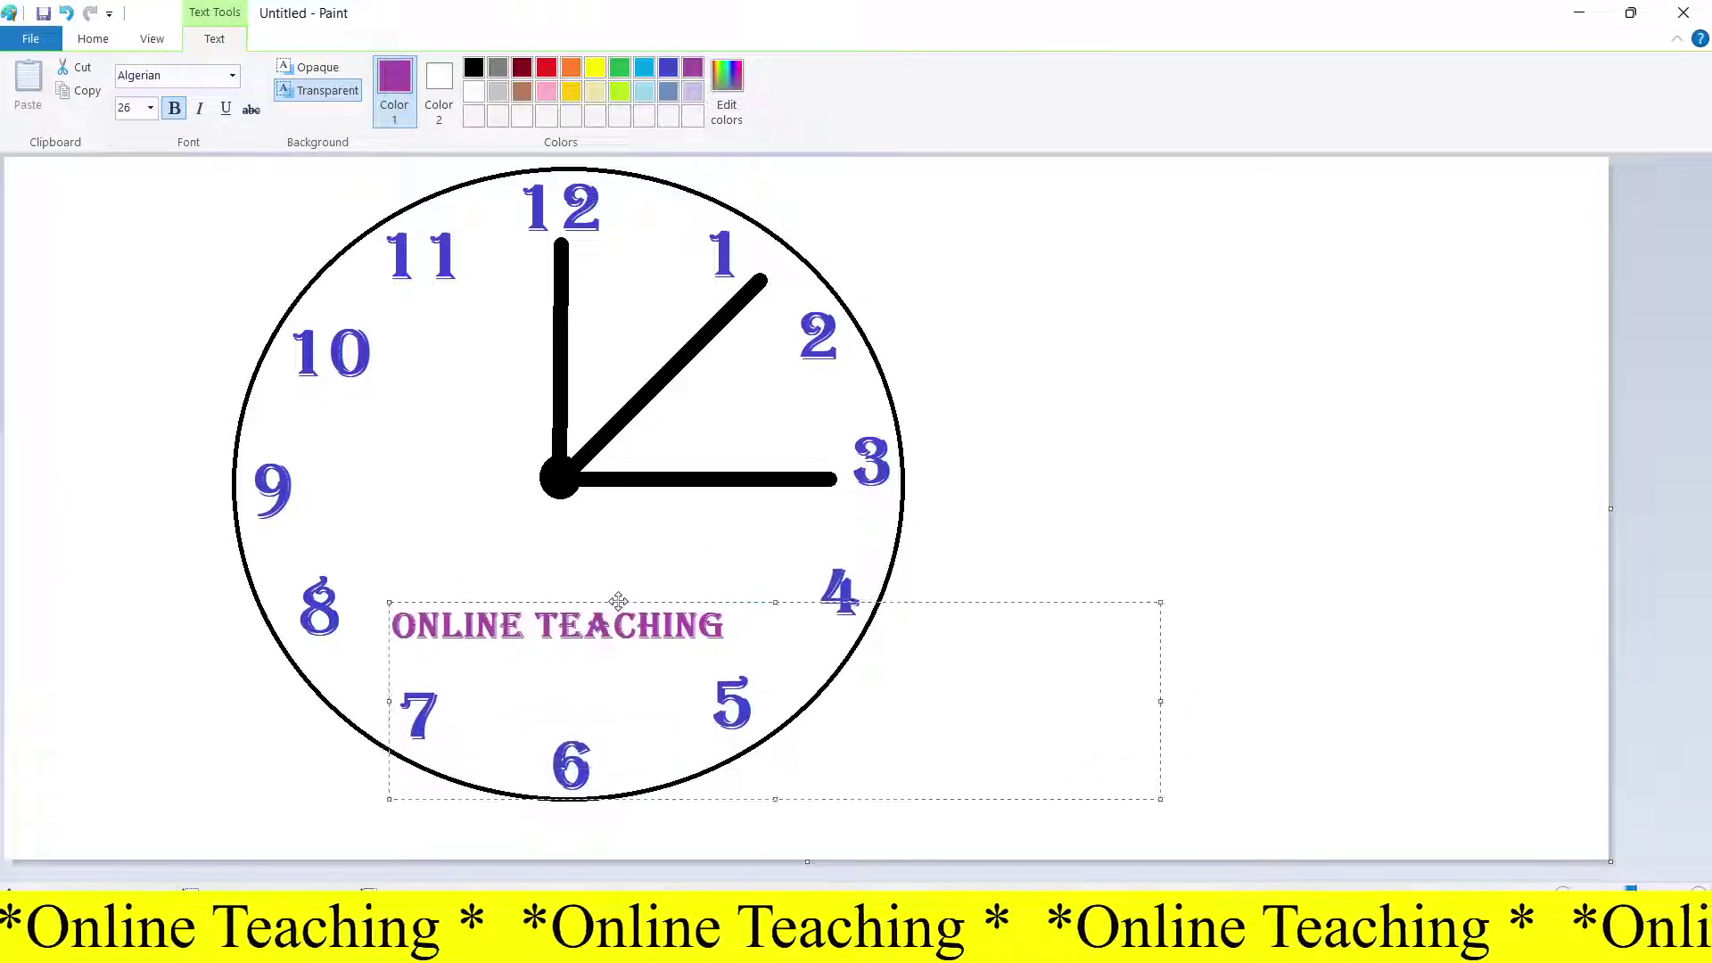
Step: Try green, yellow and orange on the ONLINE TEACHING caption, settle on dark red and finish the text
left_click_drag(734, 627, 378, 617)
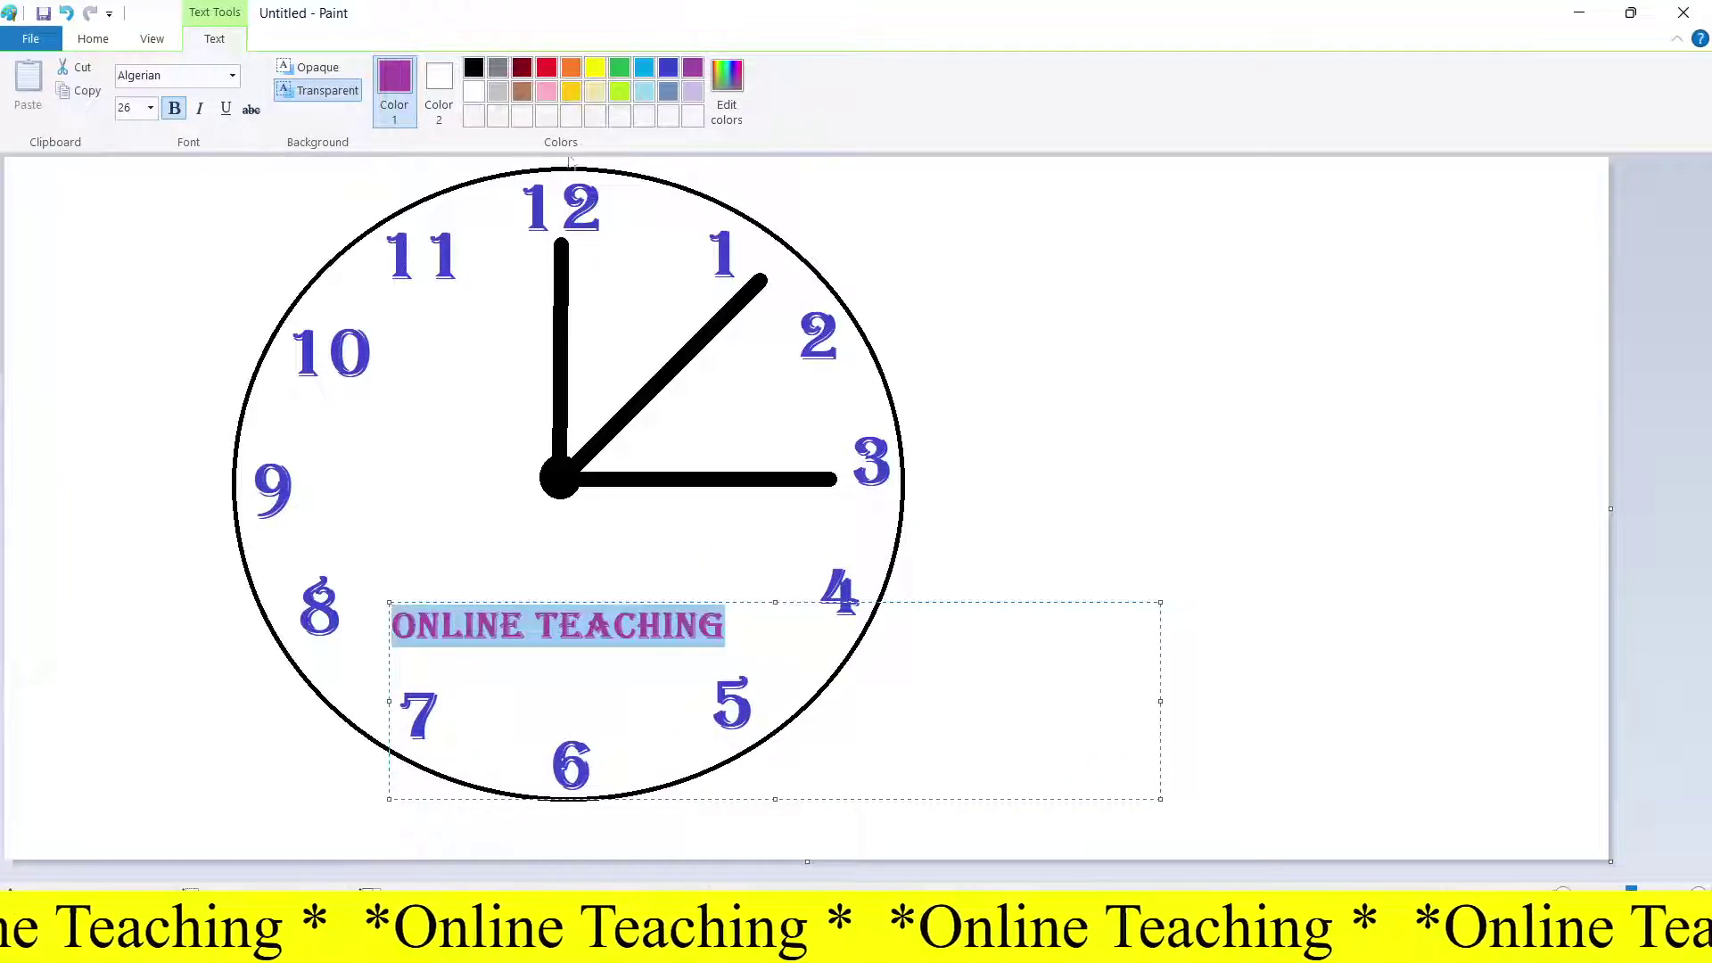
left_click(620, 68)
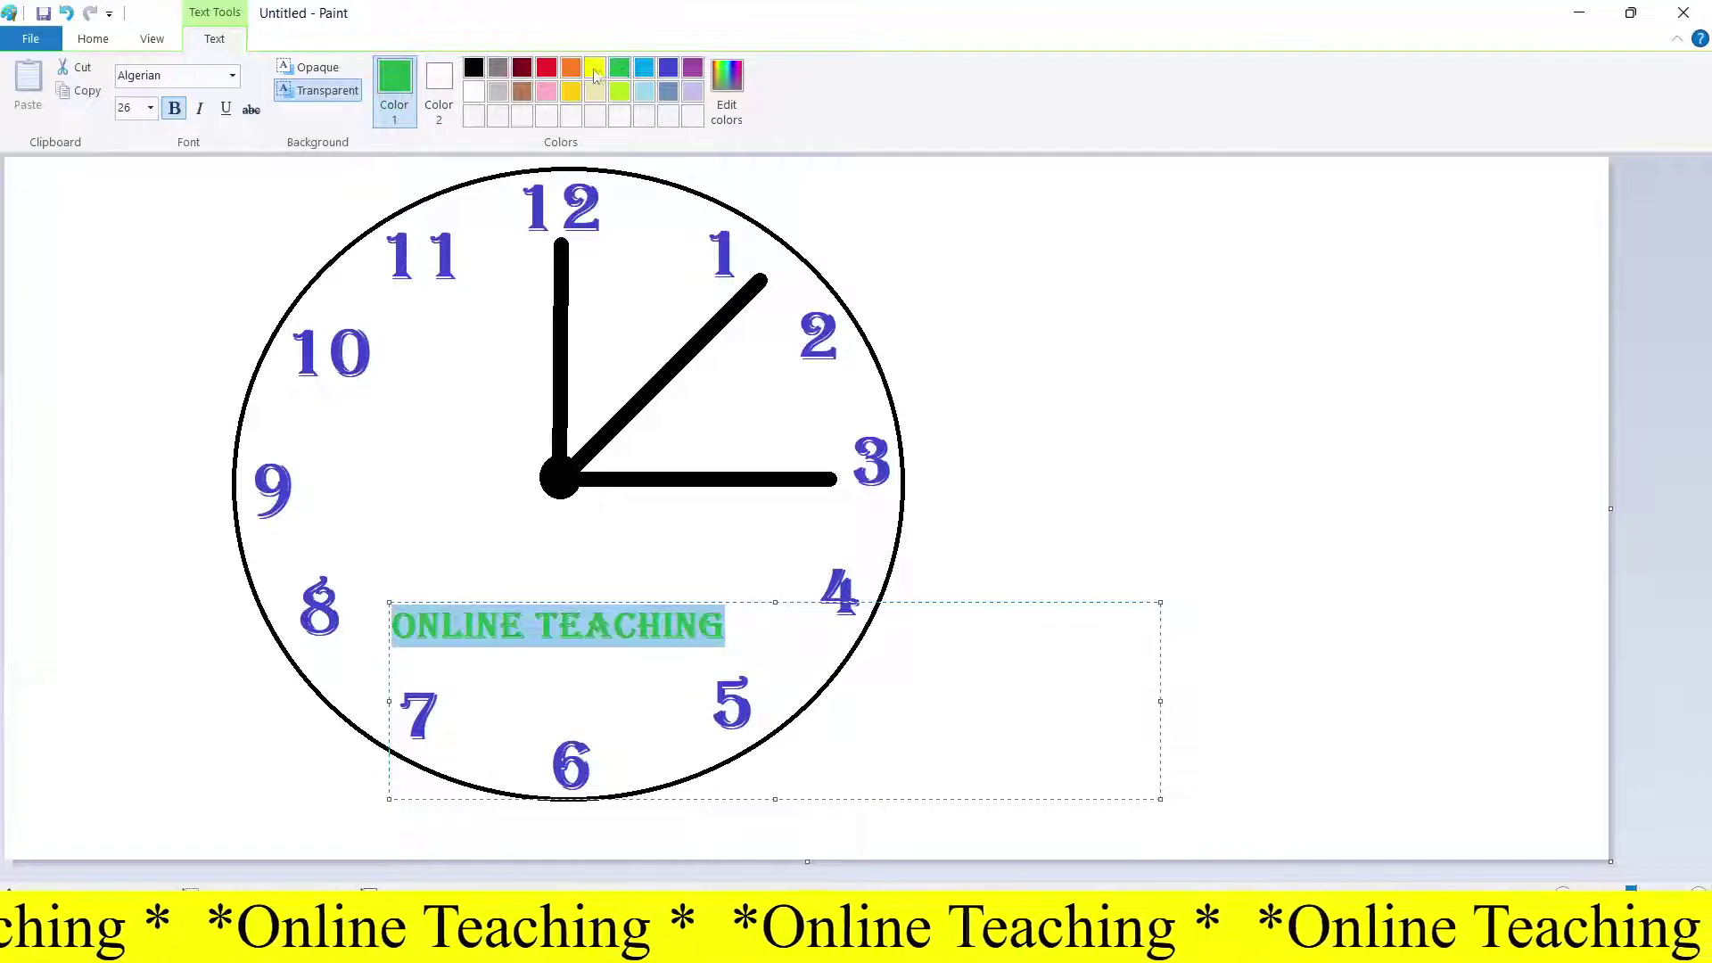
left_click(595, 72)
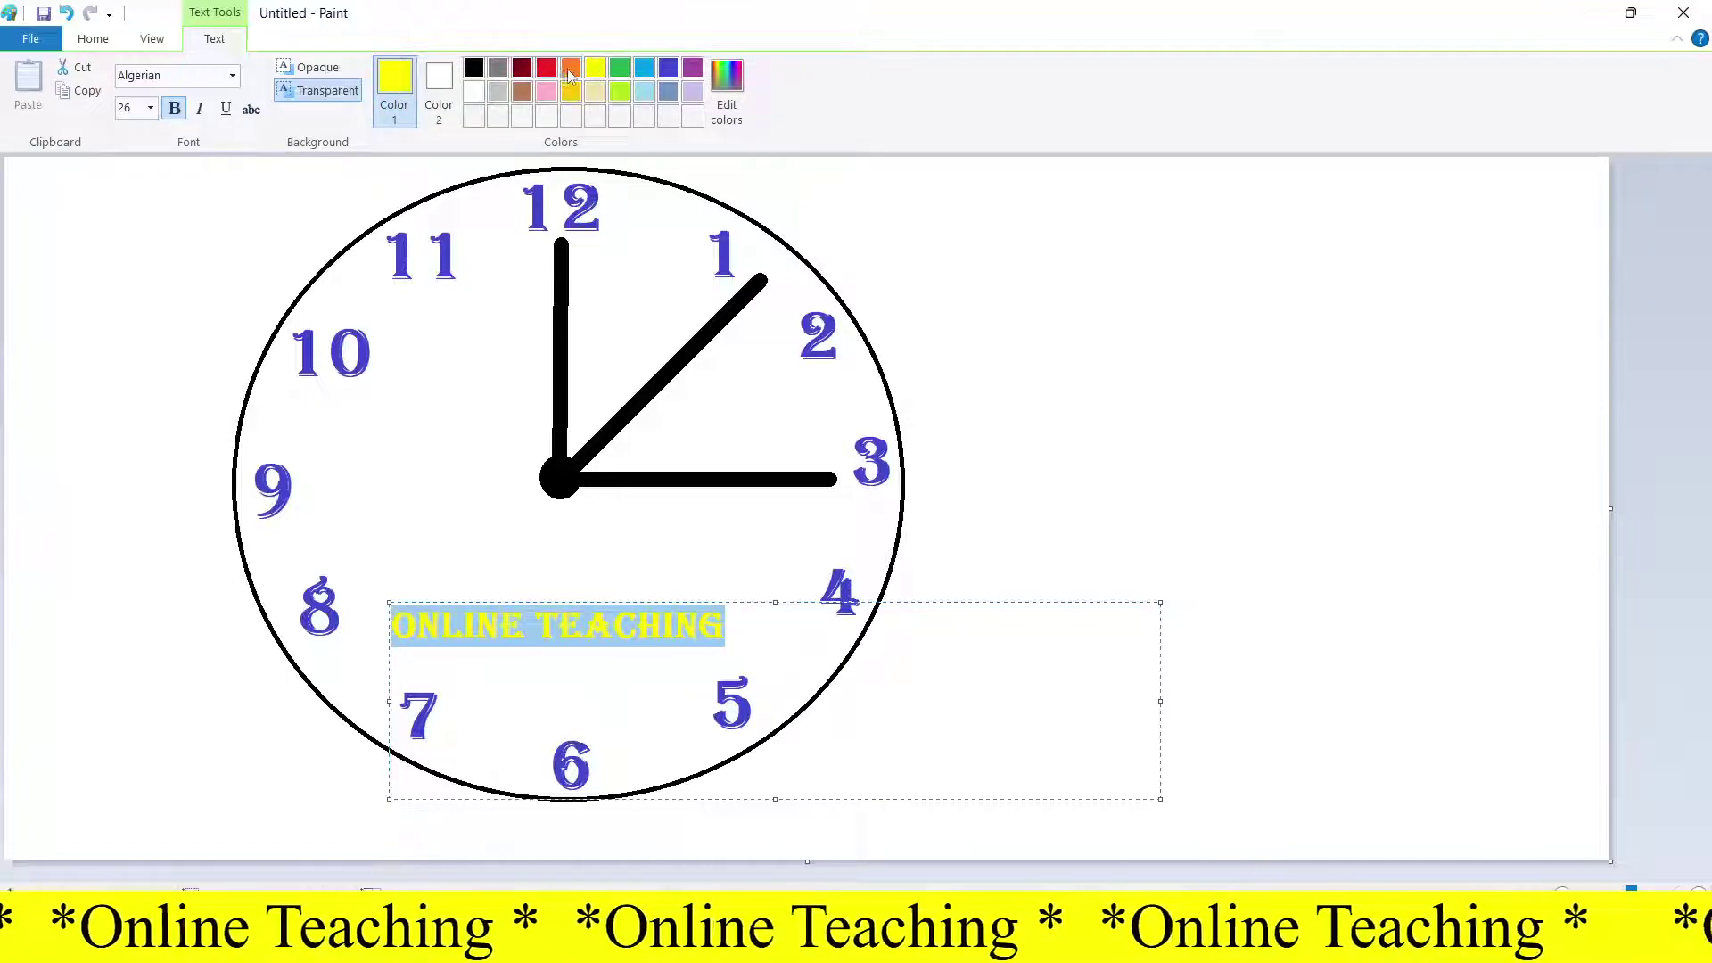
left_click(571, 72)
left_click(522, 68)
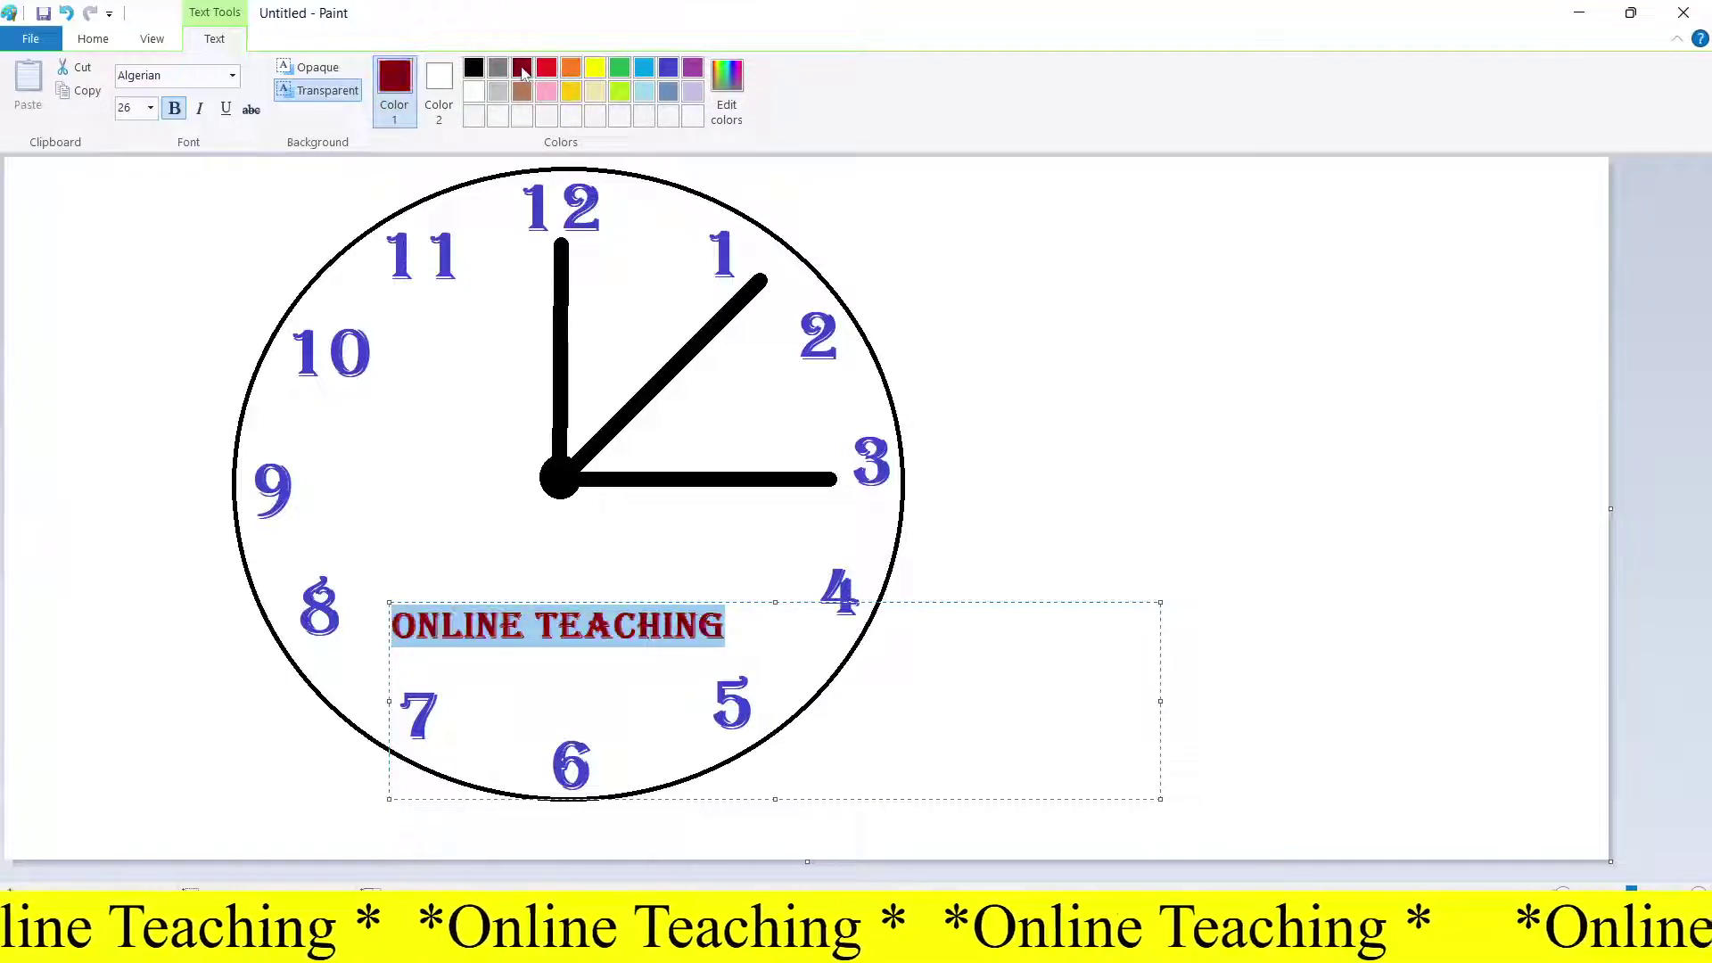
left_click(608, 629)
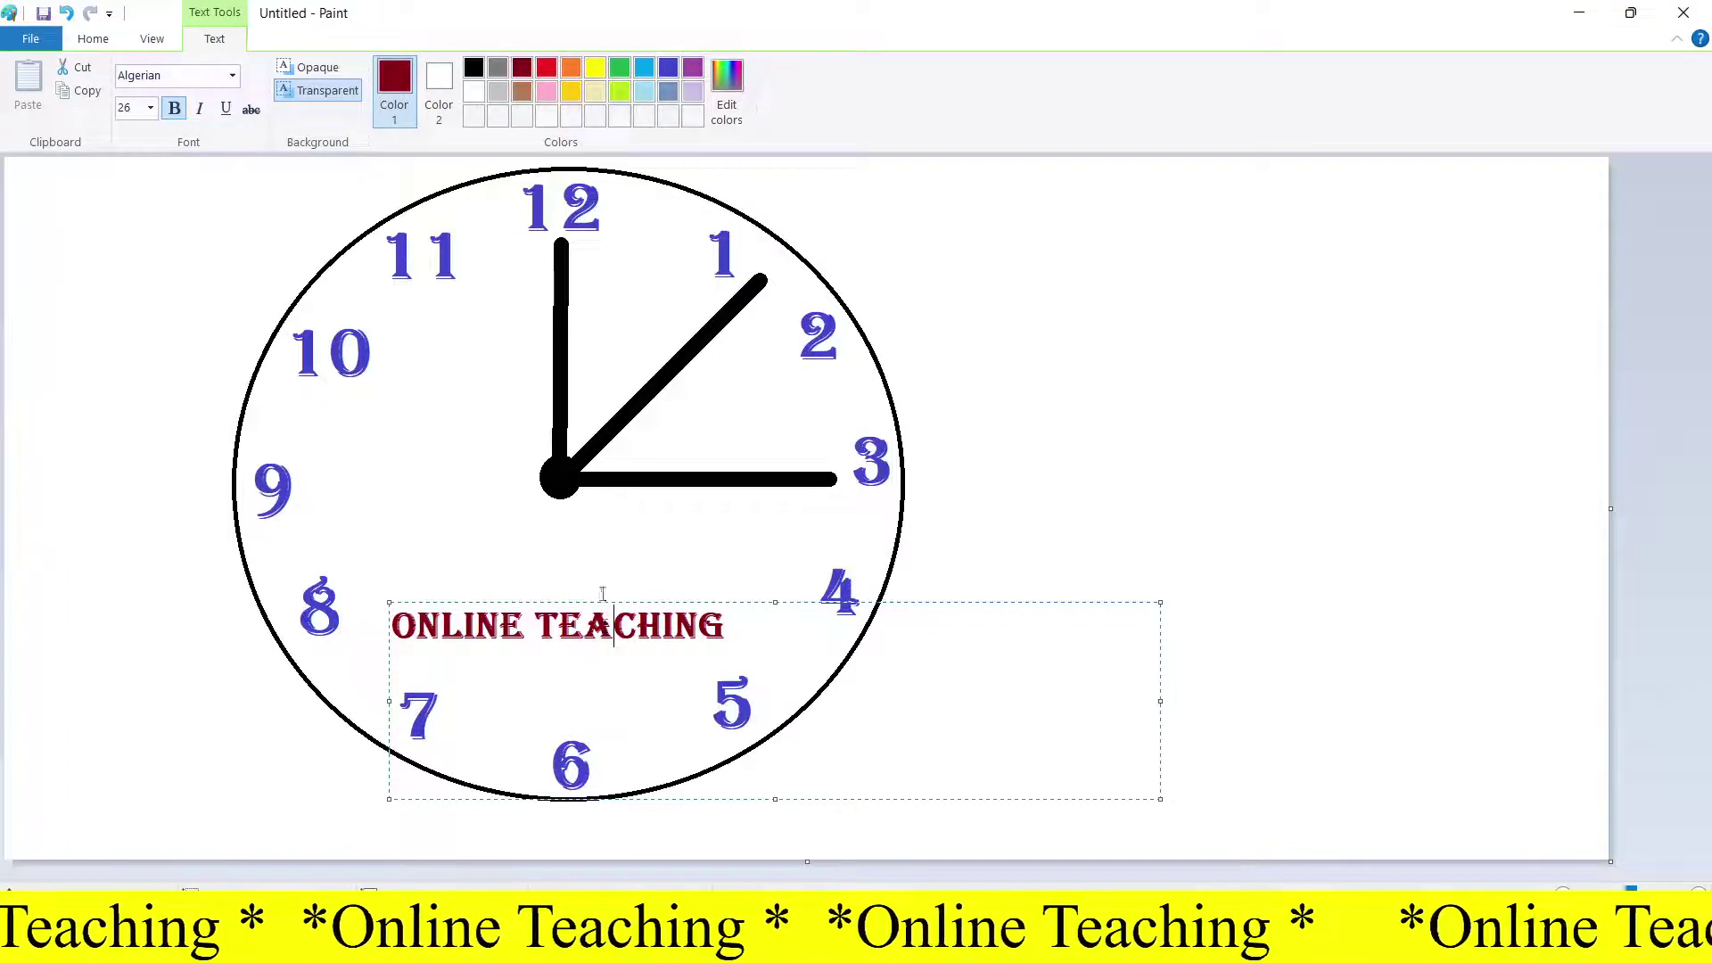
left_click(597, 543)
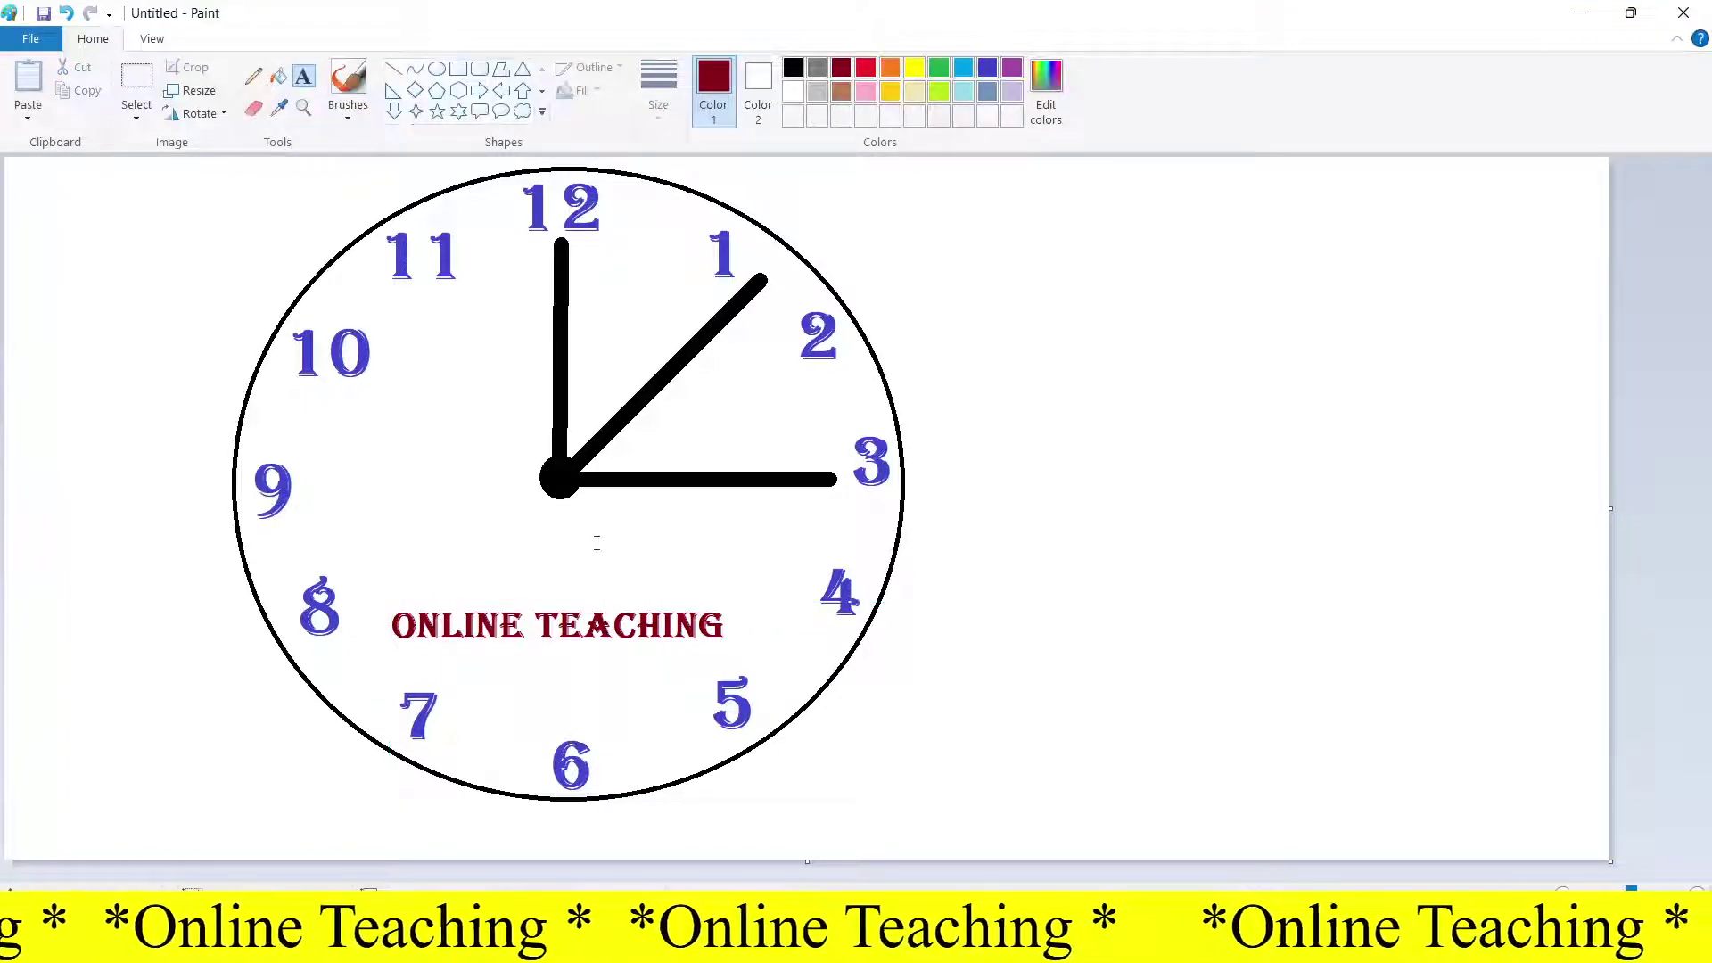